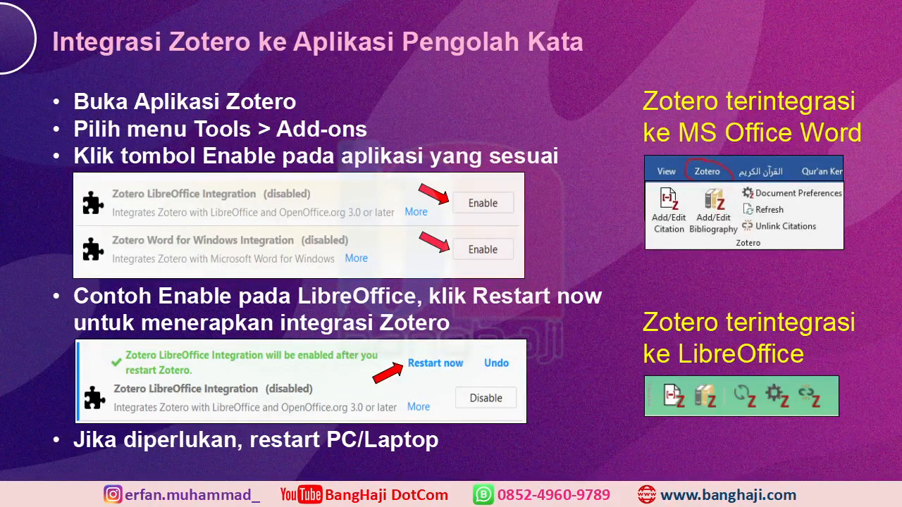
# Step through the slides back to the Zotero integration slide, then switch to the deck's editing window
pyautogui.click(461, 184)
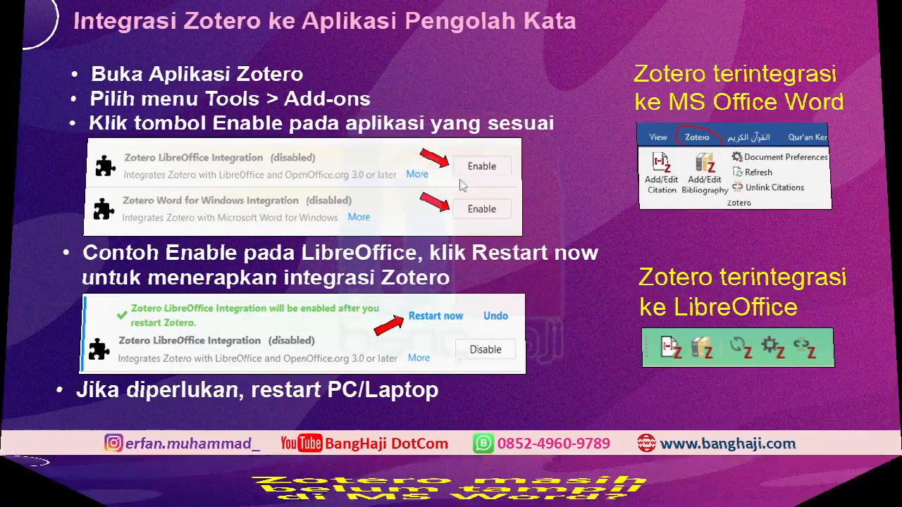
pyautogui.press('Left')
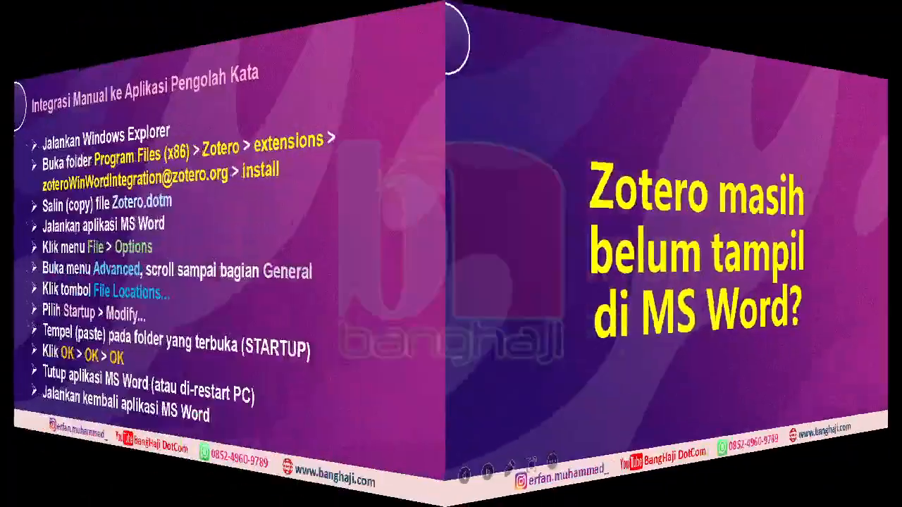
pyautogui.press('Right')
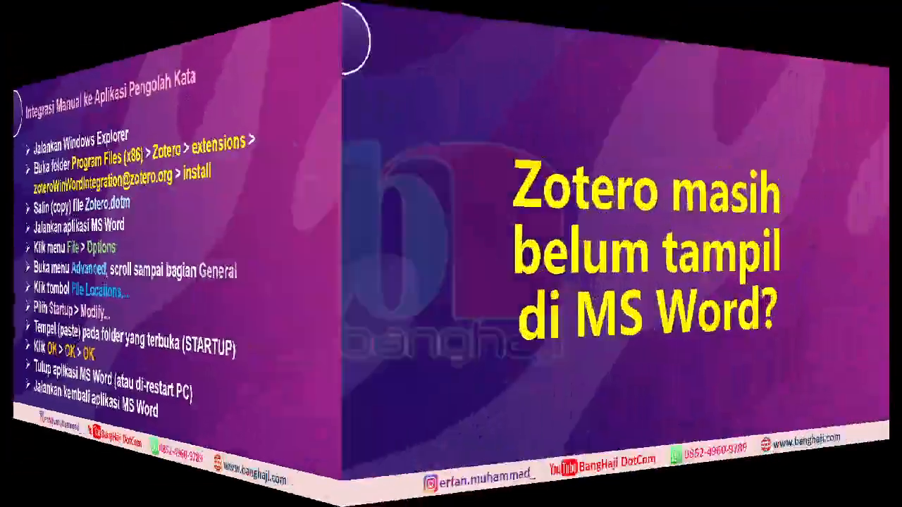
pyautogui.press('Right')
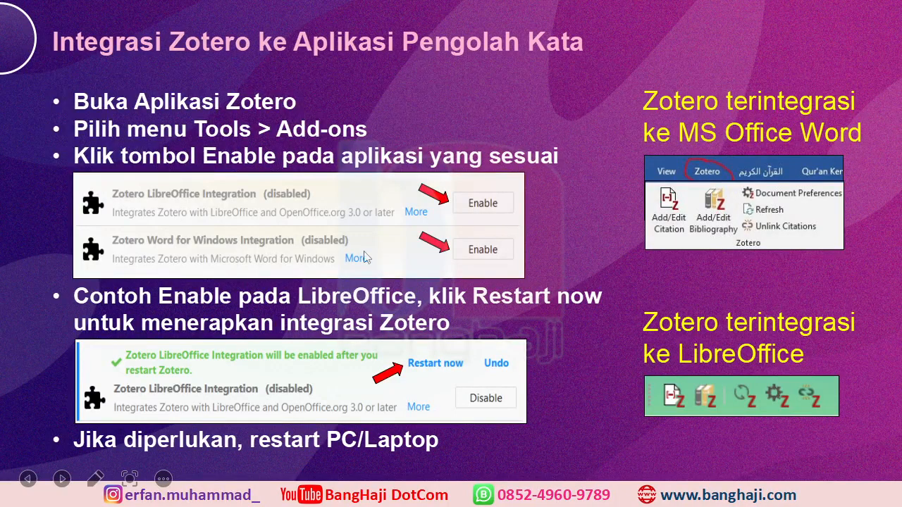
pyautogui.hotkey('alt', 'Tab')
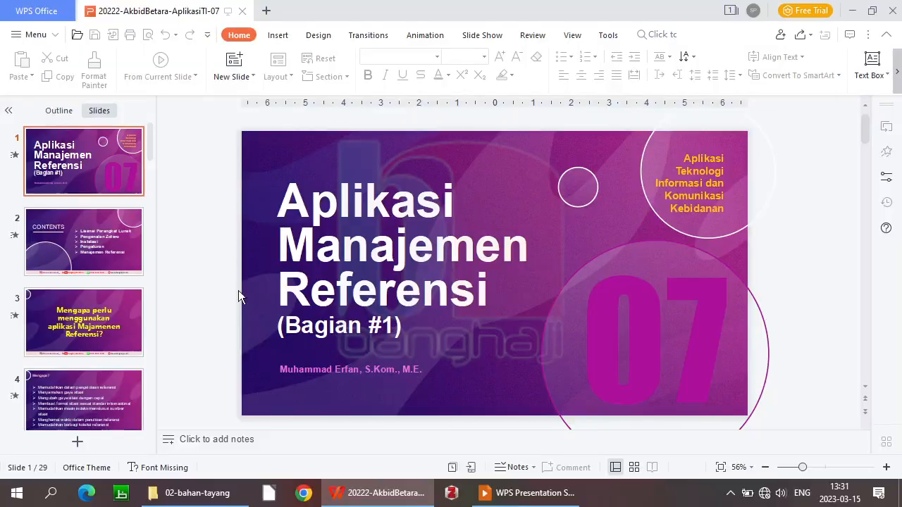
# Launch Microsoft Word from the Windows Start menu
pyautogui.click(21, 499)
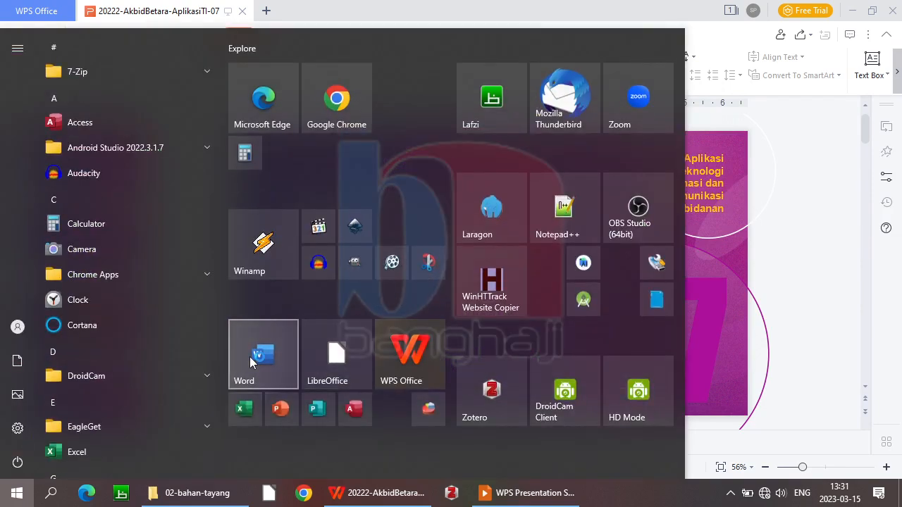
pyautogui.click(250, 357)
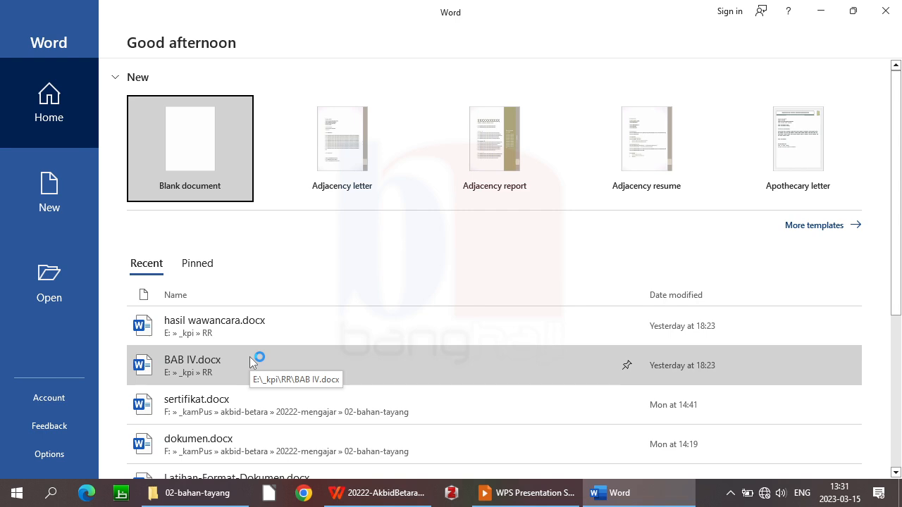
# Create a new blank document, Document1, from Word's start screen
pyautogui.click(192, 141)
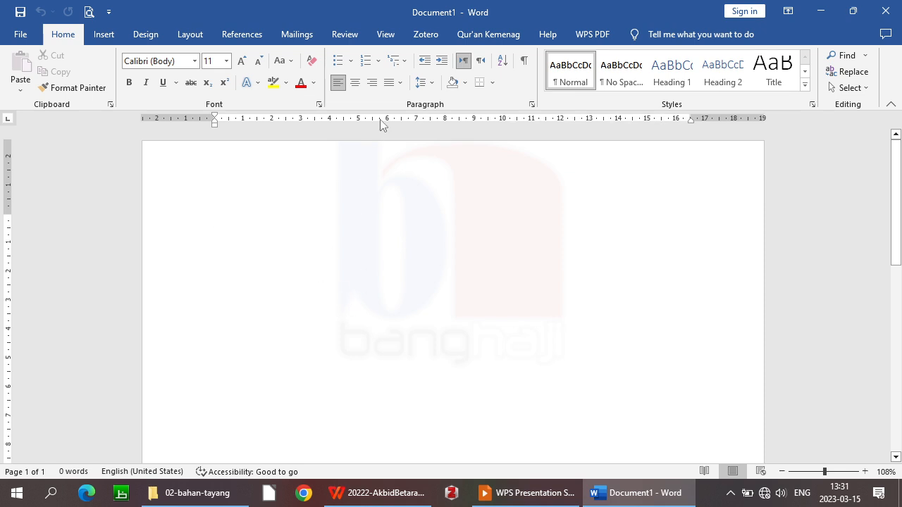
# Show Document1's Zotero ribbon tools, then switch back to the 'Integrasi Zotero ke Aplikasi Pengolah Kata' slide
pyautogui.click(426, 35)
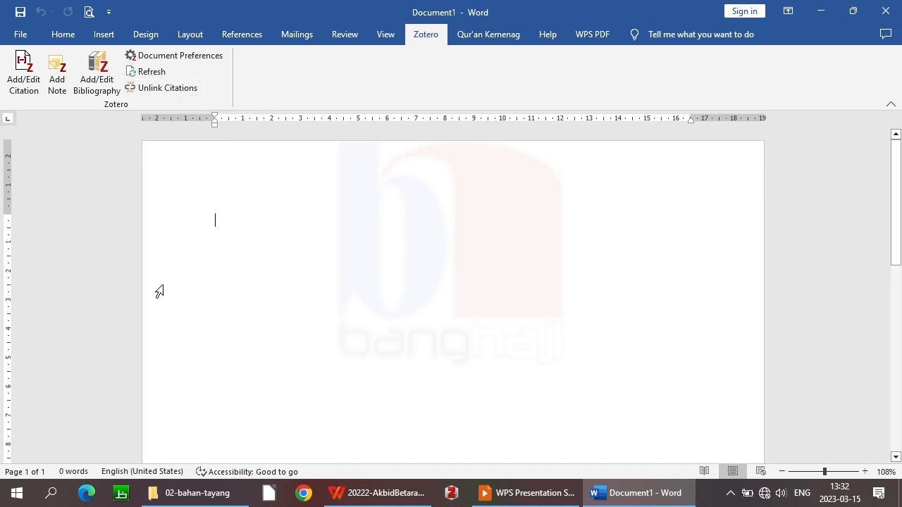
pyautogui.hotkey('alt', 'Tab')
pyautogui.hotkey('alt', 'Tab')
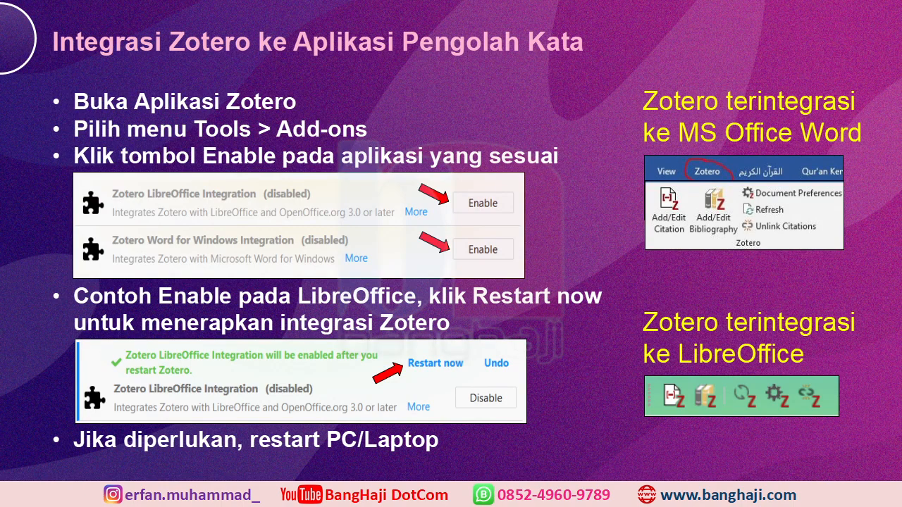
# Bring the blank Word document forward, then the Zotero 'skripsi' library window
pyautogui.hotkey('alt', 'Tab')
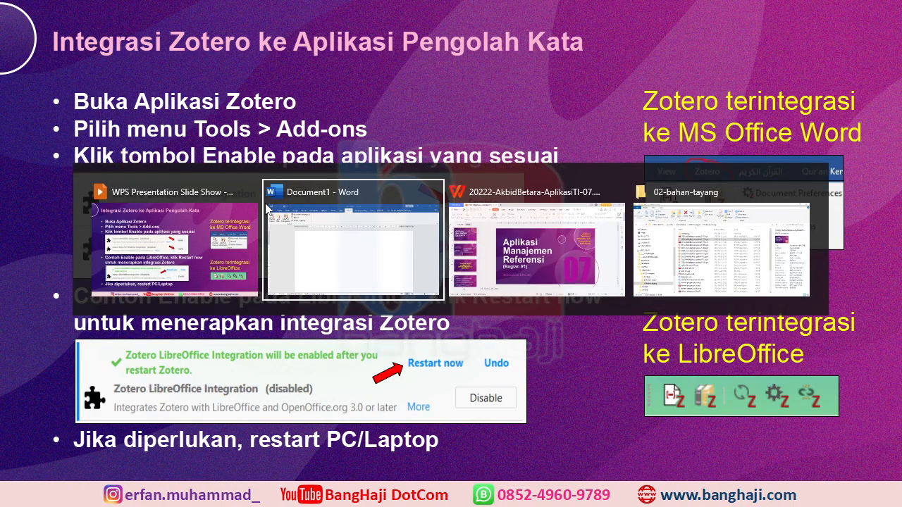
pyautogui.click(266, 209)
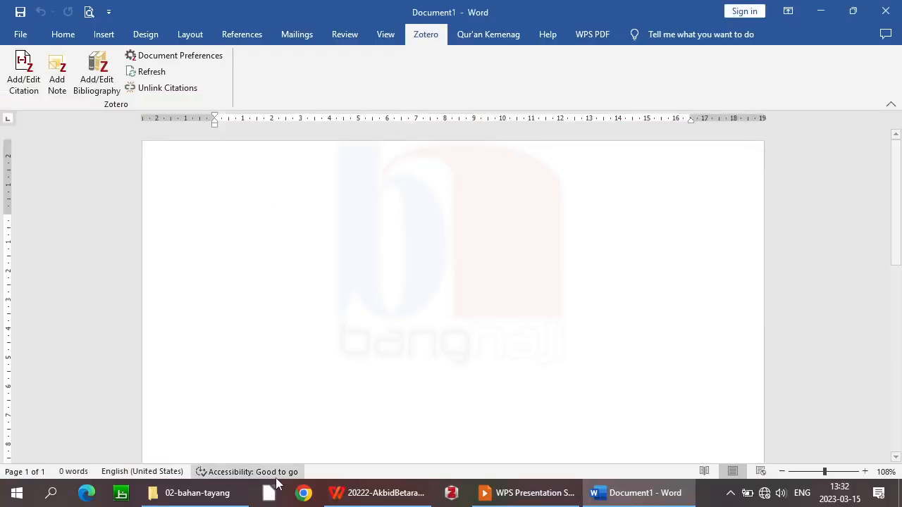
pyautogui.click(452, 494)
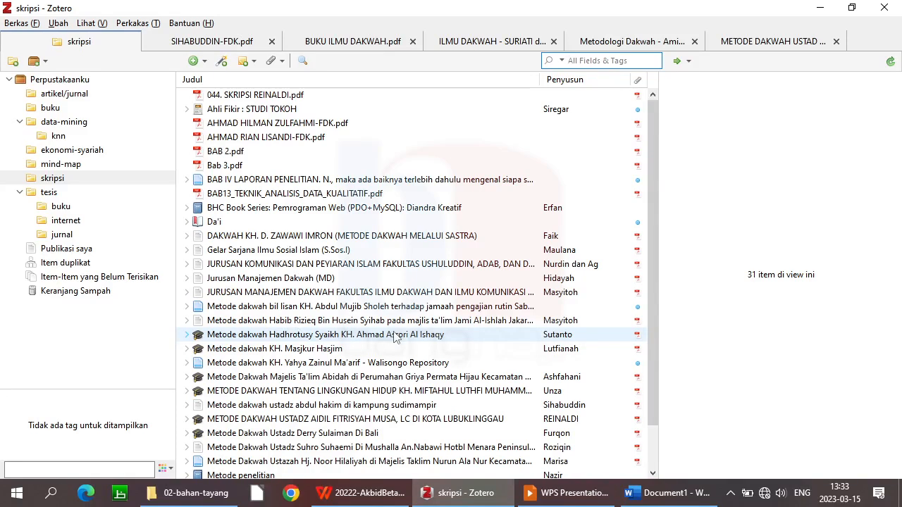
# Close all five open PDF reader tabs, including SIHABUDDIN-FDK.pdf and BUKU ILMU DAKWAH.pdf
pyautogui.click(273, 42)
pyautogui.click(273, 41)
pyautogui.click(272, 41)
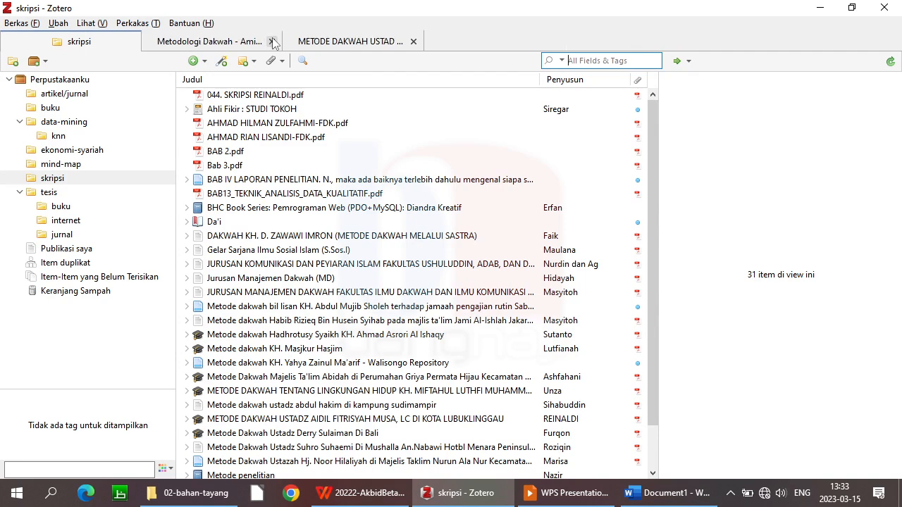
pyautogui.click(273, 42)
pyautogui.click(272, 41)
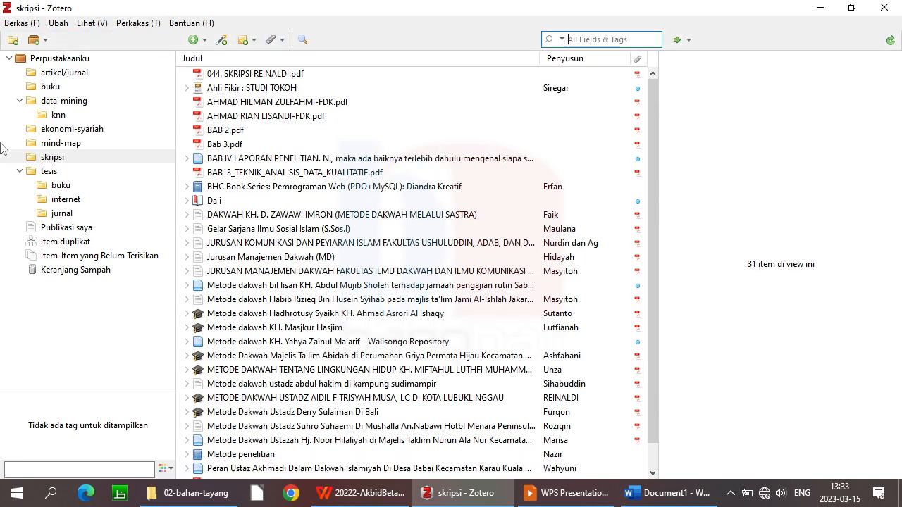
# Glance at the integration slide, then bring Zotero's 'skripsi' library back to the front
pyautogui.hotkey('alt', 'Tab')
pyautogui.hotkey('alt', 'Tab')
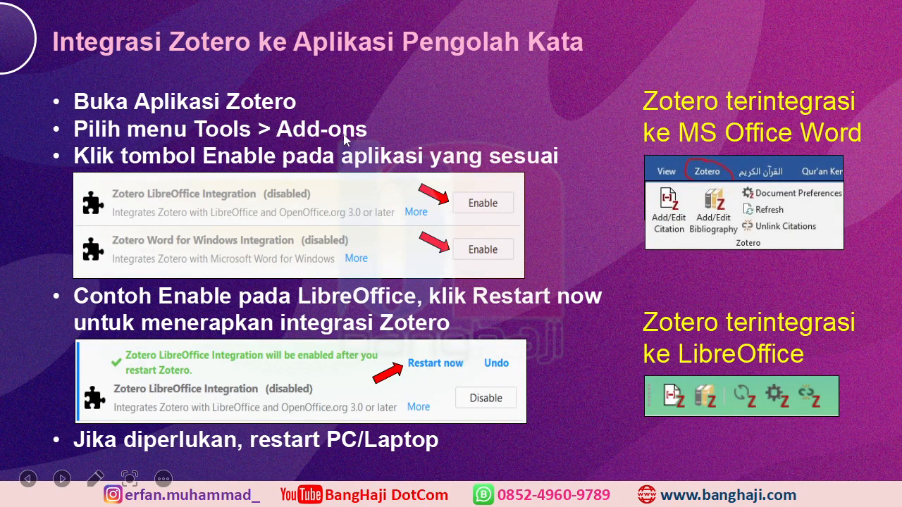
pyautogui.hotkey('alt', 'Tab')
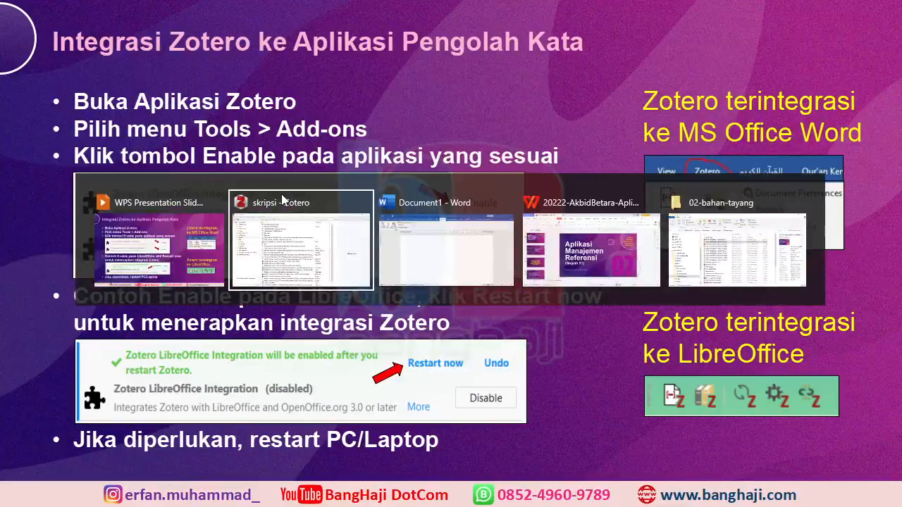
pyautogui.click(281, 194)
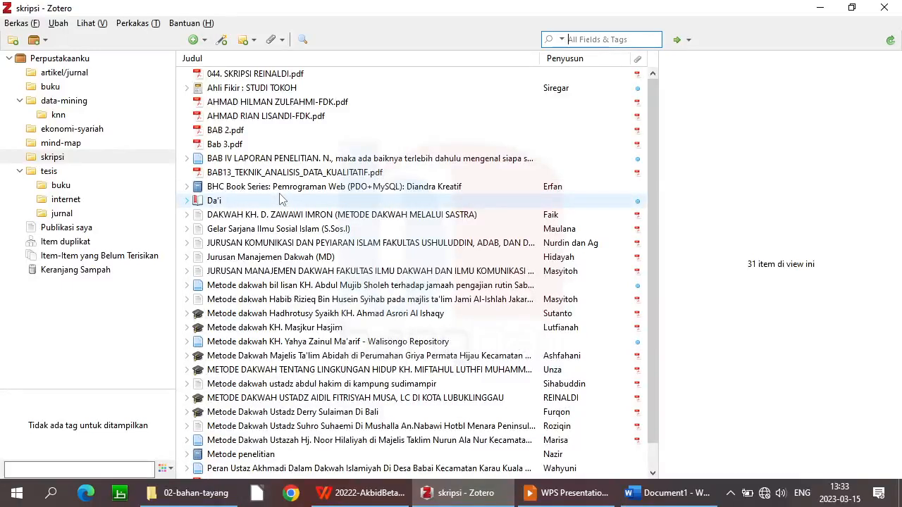
# Open Perkakas > Pengaya to list the LibreOffice and Word for Windows integration add-ons
pyautogui.click(137, 23)
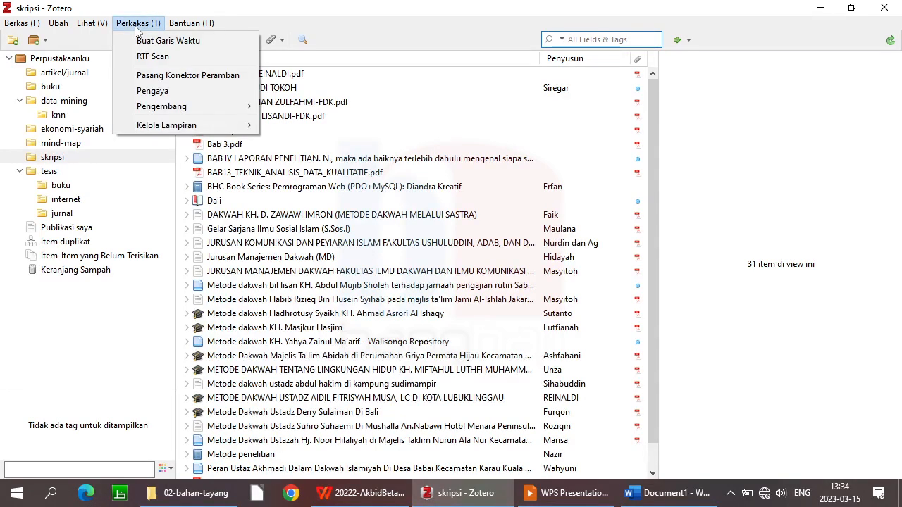
pyautogui.click(152, 91)
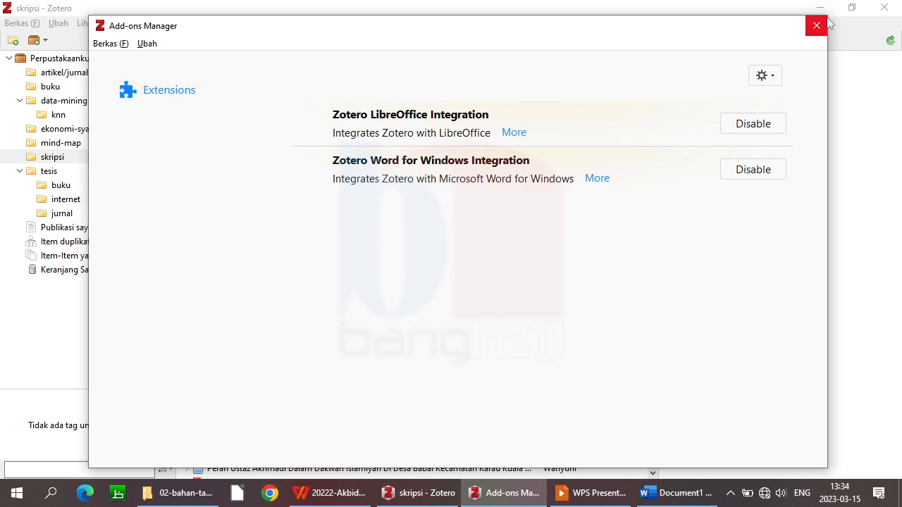
# Resize and reposition the Add-ons Manager so both integration descriptions show fully, then return to the slideshow
pyautogui.moveTo(824, 17); pyautogui.dragTo(559, 216)
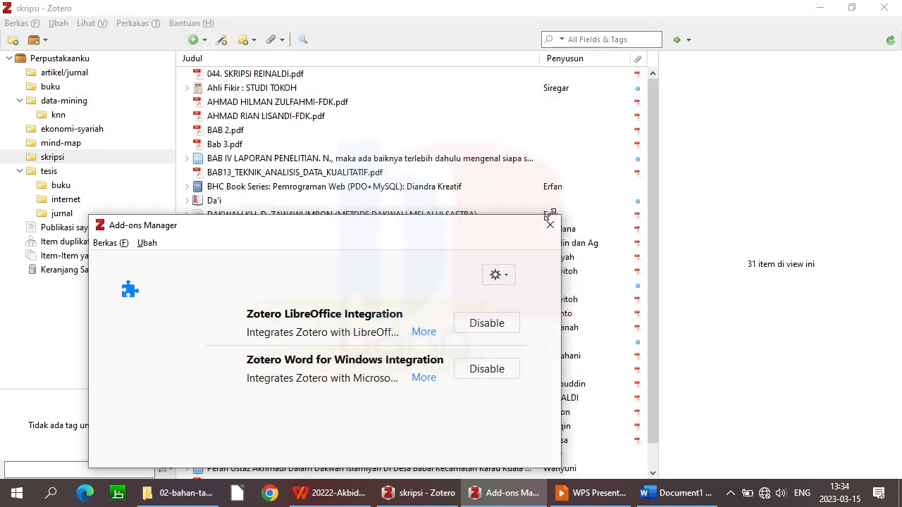
pyautogui.moveTo(462, 231); pyautogui.dragTo(669, 85)
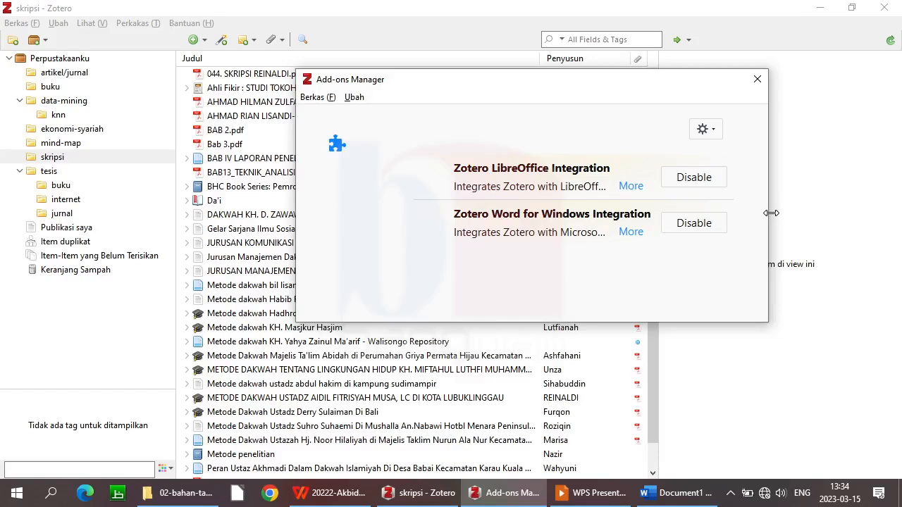
pyautogui.moveTo(768, 210); pyautogui.dragTo(859, 205)
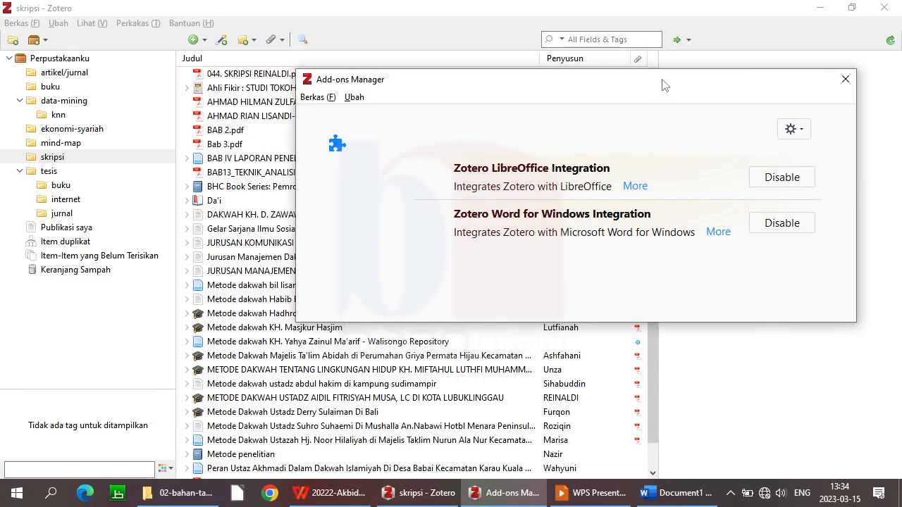
pyautogui.moveTo(664, 84); pyautogui.dragTo(587, 119)
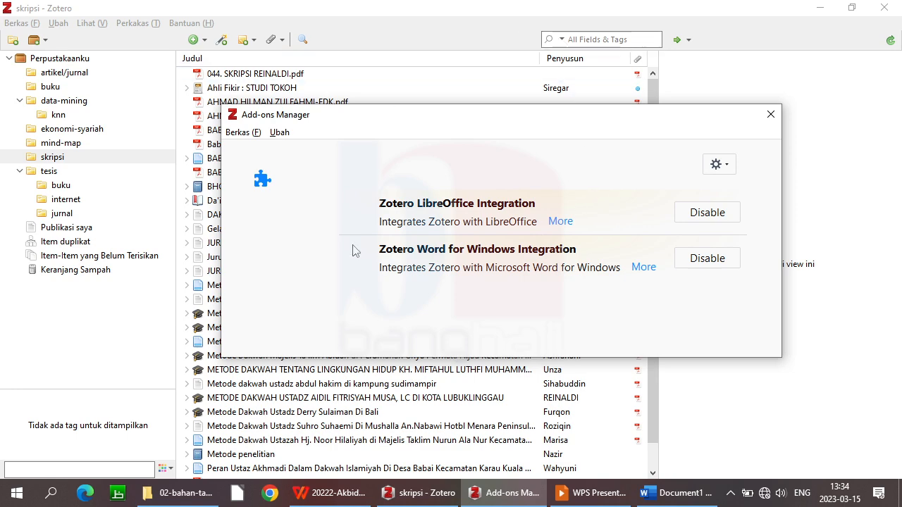
pyautogui.hotkey('alt', 'Tab')
pyautogui.press('Tab')
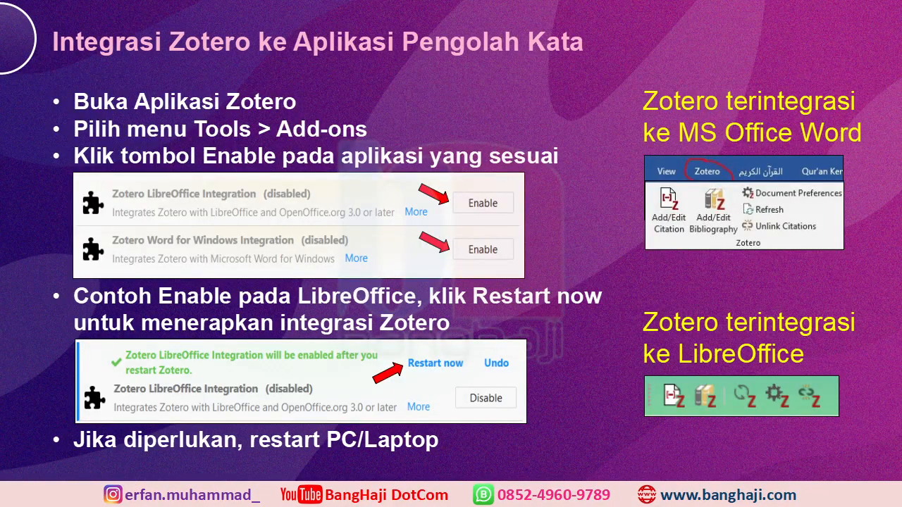
# Switch from the slideshow back to the Zotero 'skripsi' library window
pyautogui.hotkey('alt', 'Tab')
pyautogui.press('Tab')
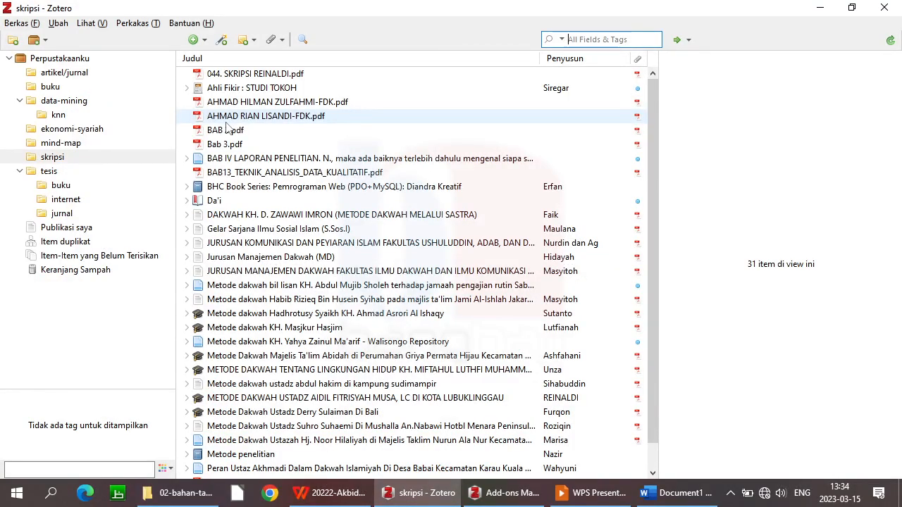
# Show and dismiss Zotero's Perkakas menu, then return to the Word-integration slide
pyautogui.click(133, 23)
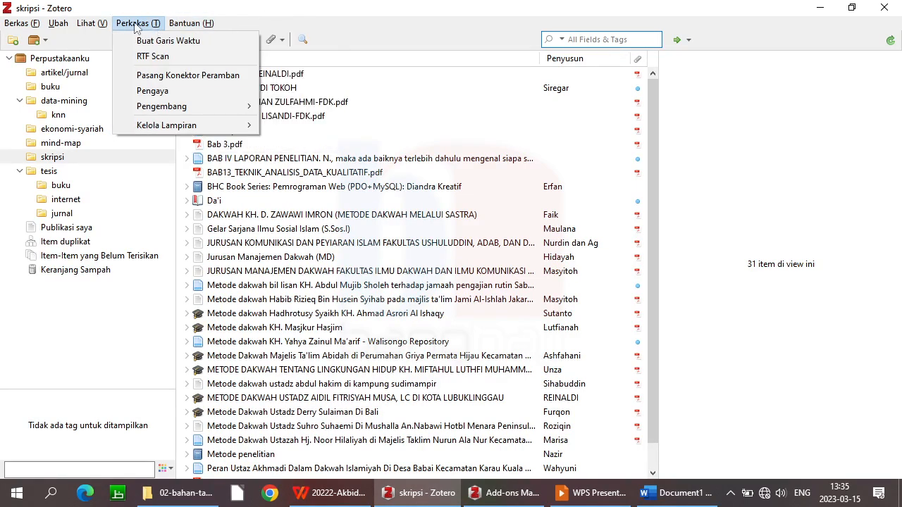
pyautogui.click(243, 15)
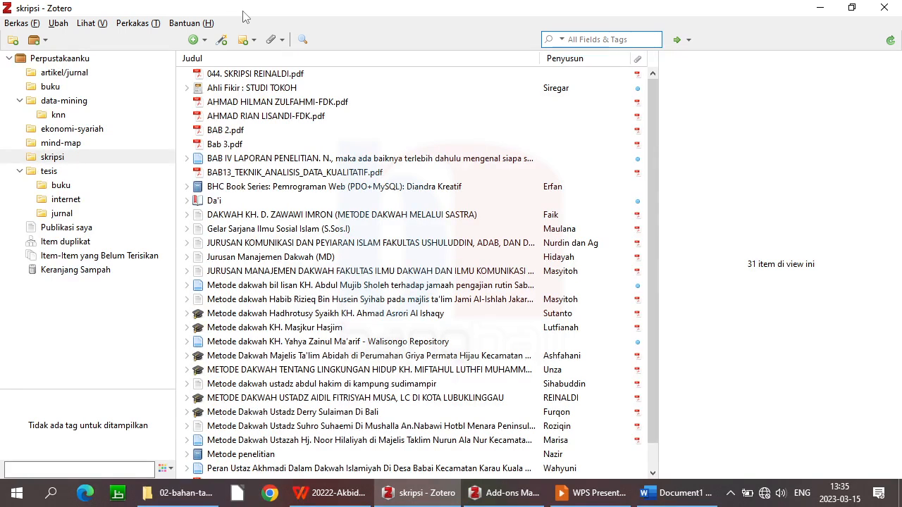
pyautogui.hotkey('alt', 'Tab')
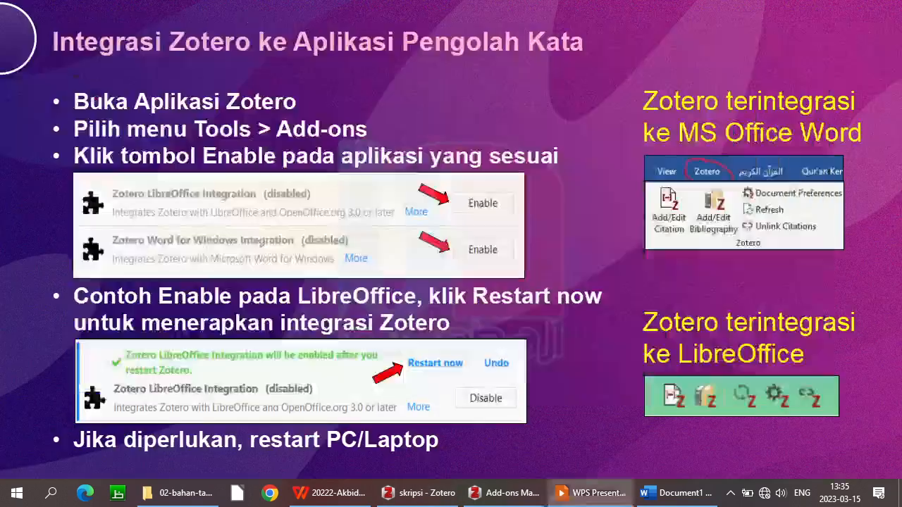
# Bring Zotero's Add-ons Manager, with LibreOffice and Word integrations enabled, to the front over the slide
pyautogui.hotkey('alt', 'Tab')
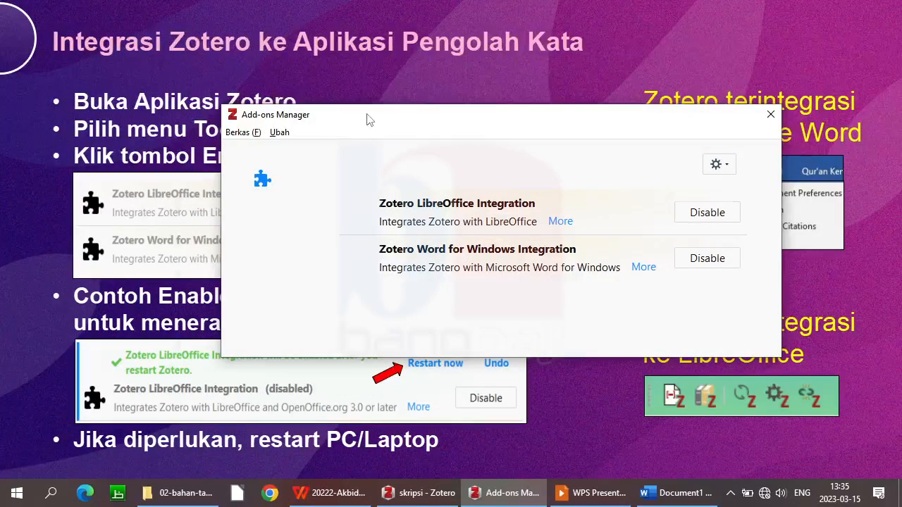
pyautogui.moveTo(368, 117); pyautogui.dragTo(275, 135)
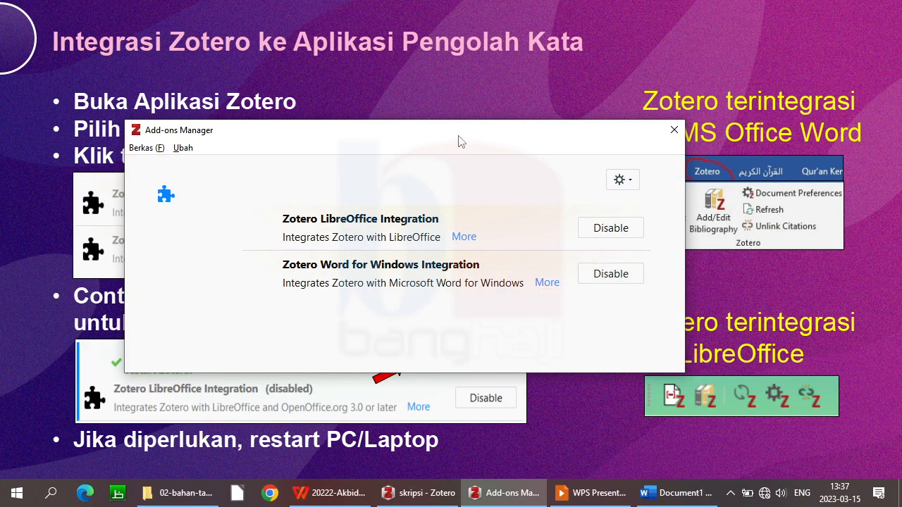
# Shift the Add-ons Manager aside, close it, and return to the full-screen integration slide
pyautogui.moveTo(459, 141); pyautogui.dragTo(539, 108)
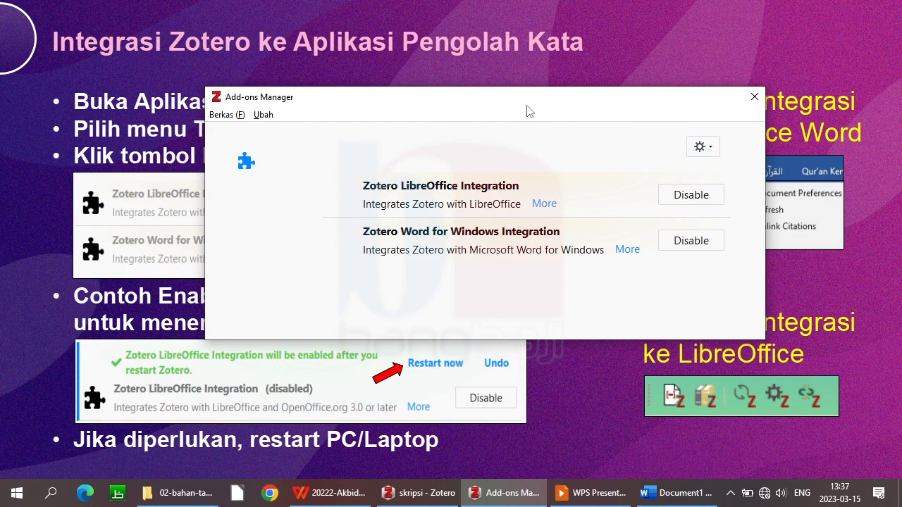
pyautogui.moveTo(459, 106); pyautogui.dragTo(581, 91)
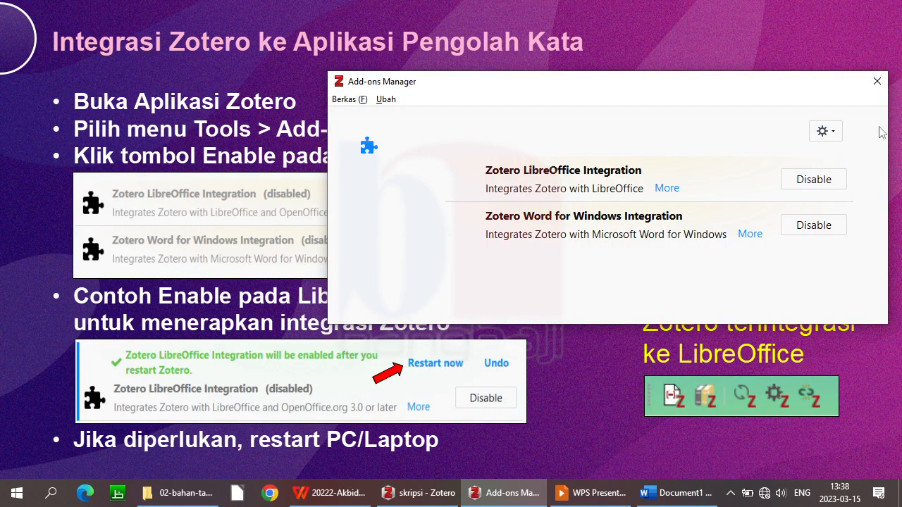
pyautogui.click(877, 82)
pyautogui.hotkey('alt', 'Tab')
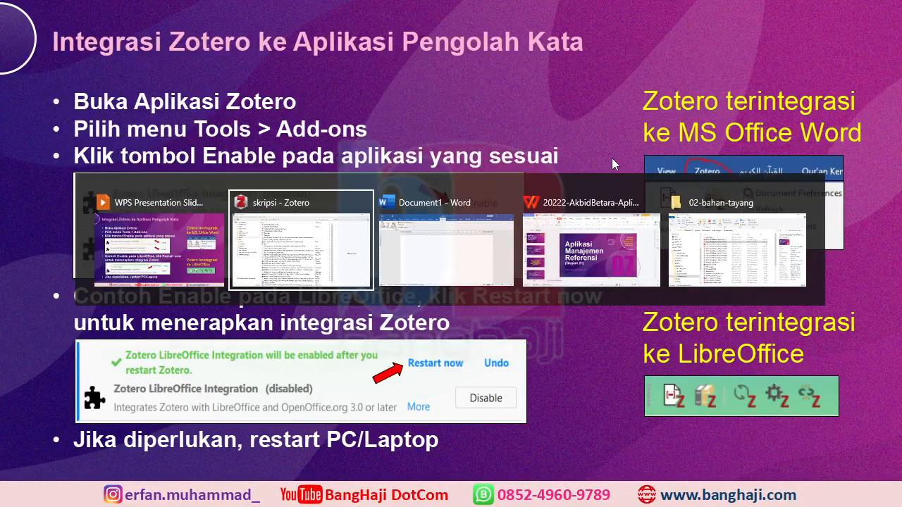
pyautogui.hotkey('alt', 'Tab')
pyautogui.hotkey('alt', 'Tab')
pyautogui.hotkey('alt', 'Tab')
pyautogui.hotkey('alt', 'Tab')
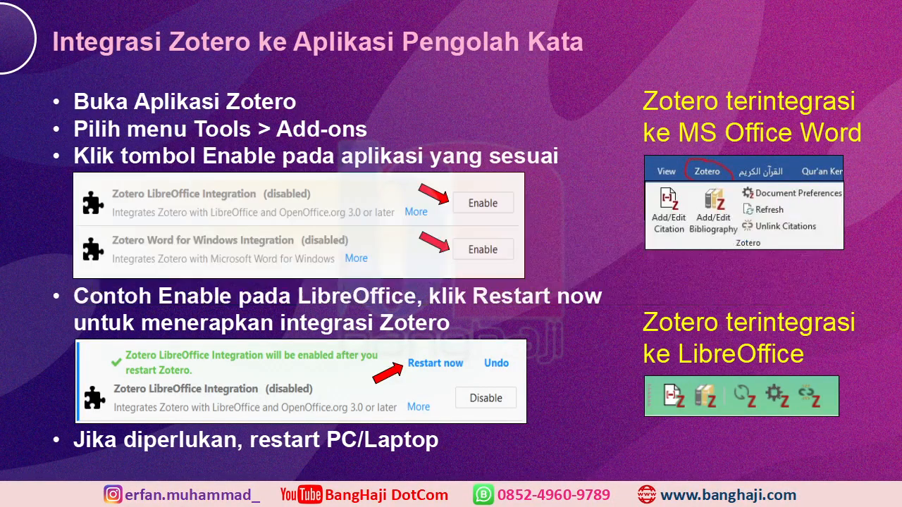
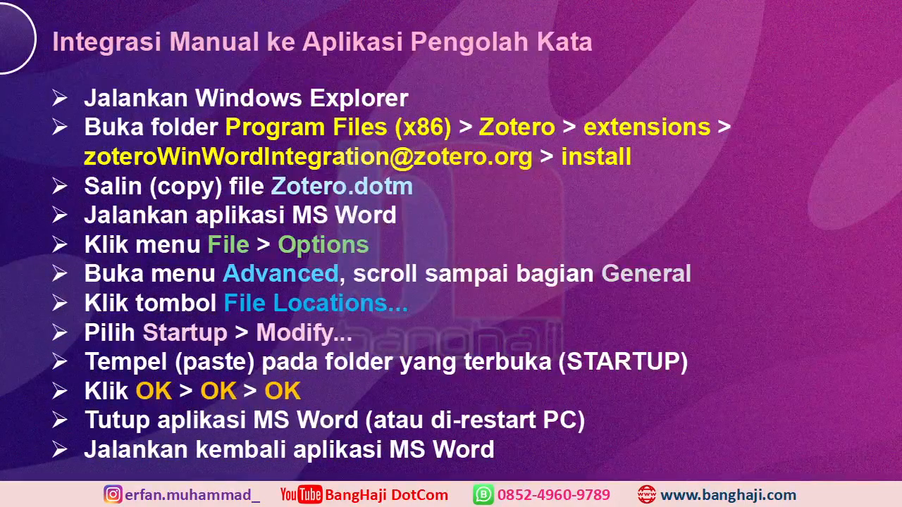
# Advance to the Integrasi ke Browser slide, then bring up Zotero's install folder containing Zotero.dotm
pyautogui.press('Right')
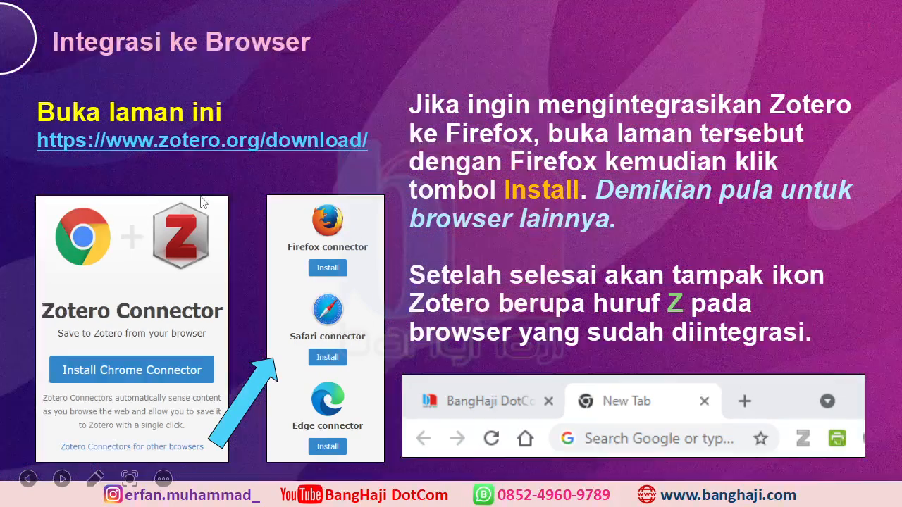
pyautogui.hotkey('alt', 'Tab')
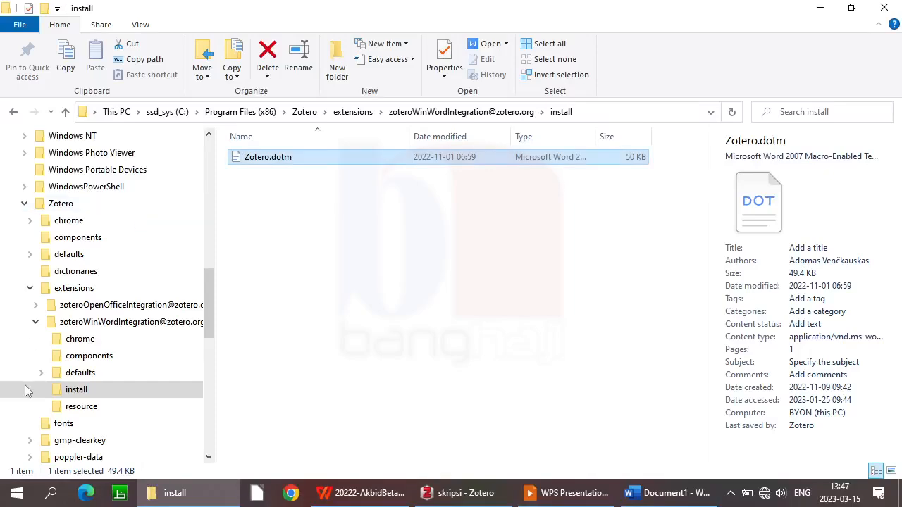
# Bring Google Chrome, with the Save to Zotero connector, to the front on a new tab
pyautogui.click(295, 497)
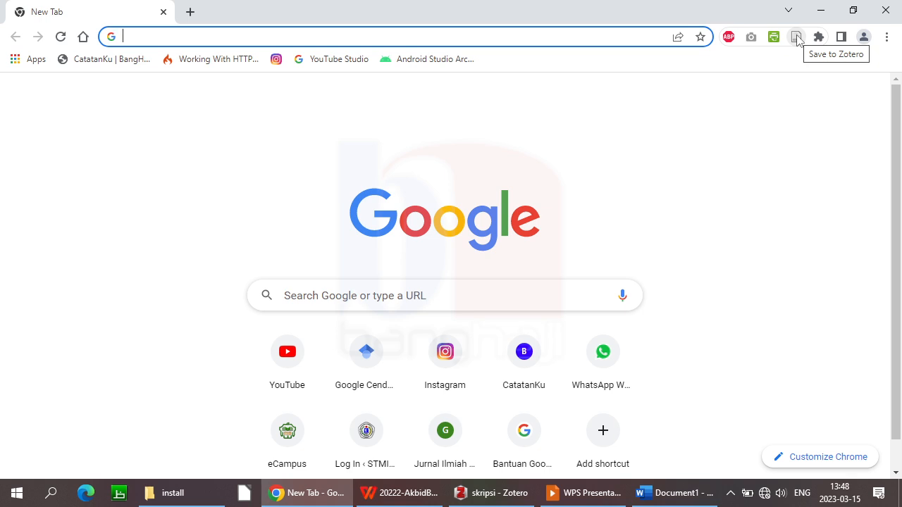
# Flip back to the Integrasi ke Browser slide, then bring forward the skripsi Zotero library
pyautogui.hotkey('alt', 'Tab')
pyautogui.hotkey('alt', 'Tab')
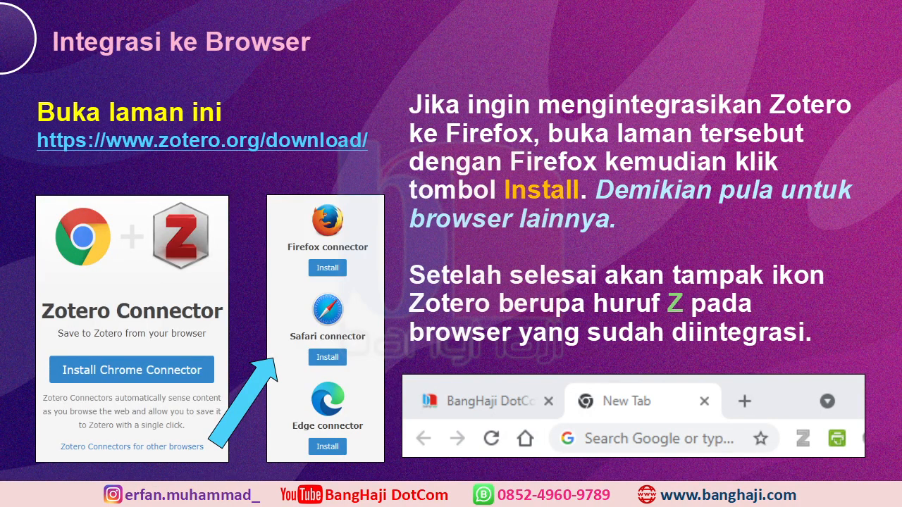
pyautogui.hotkey('alt', 'Tab')
pyautogui.hotkey('alt', 'Tab')
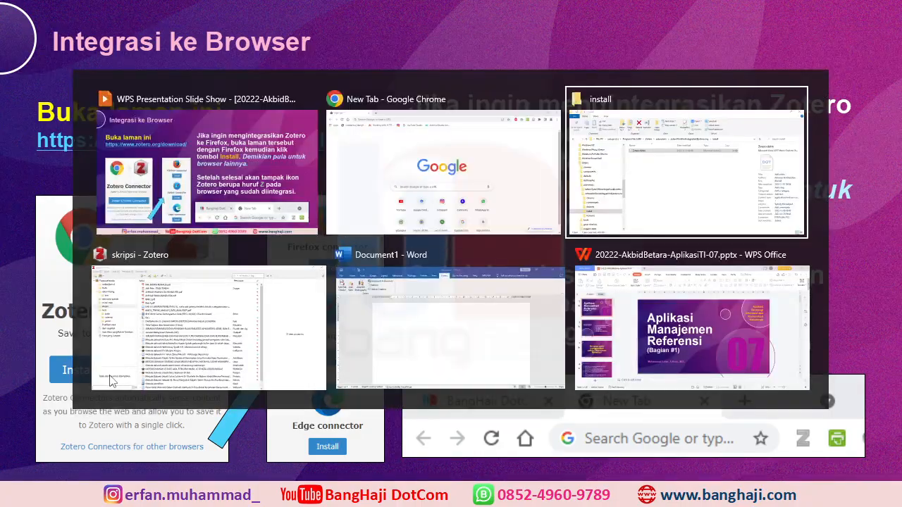
pyautogui.hotkey('alt', 'Tab')
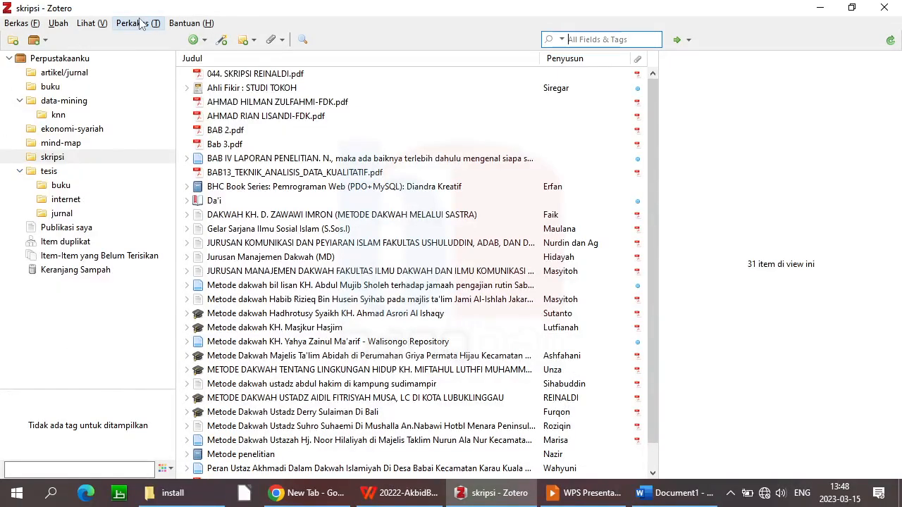
# Run Perkakas > Pasang Konektor Peramban, opening zotero.org/download/connectors in Chrome
pyautogui.click(145, 24)
pyautogui.moveTo(179, 110)
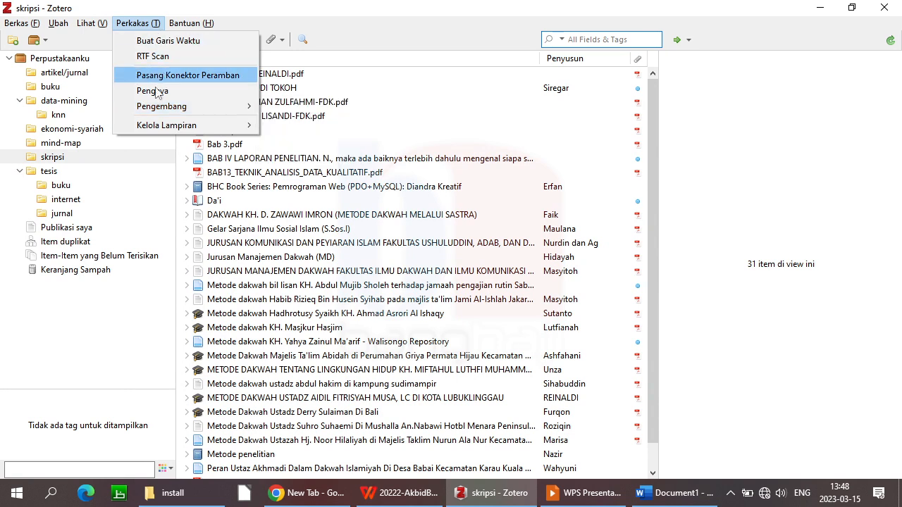
pyautogui.moveTo(177, 24)
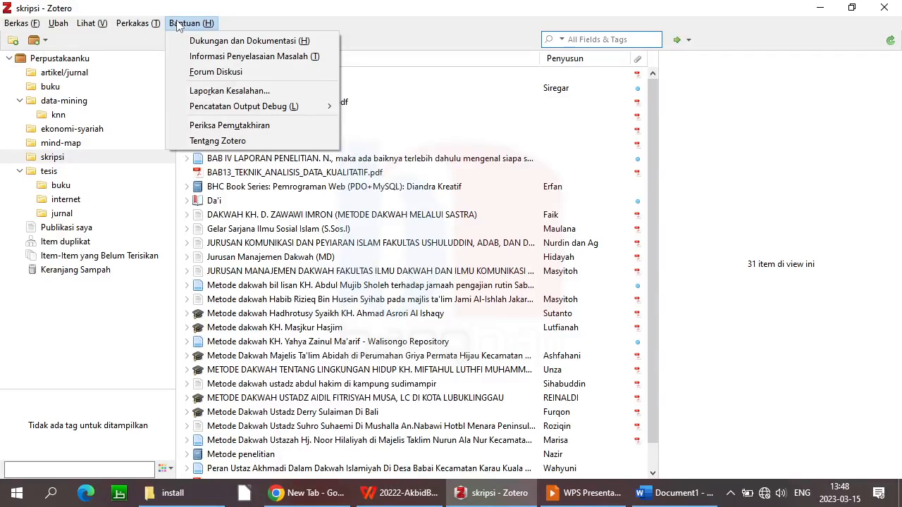
pyautogui.moveTo(90, 31)
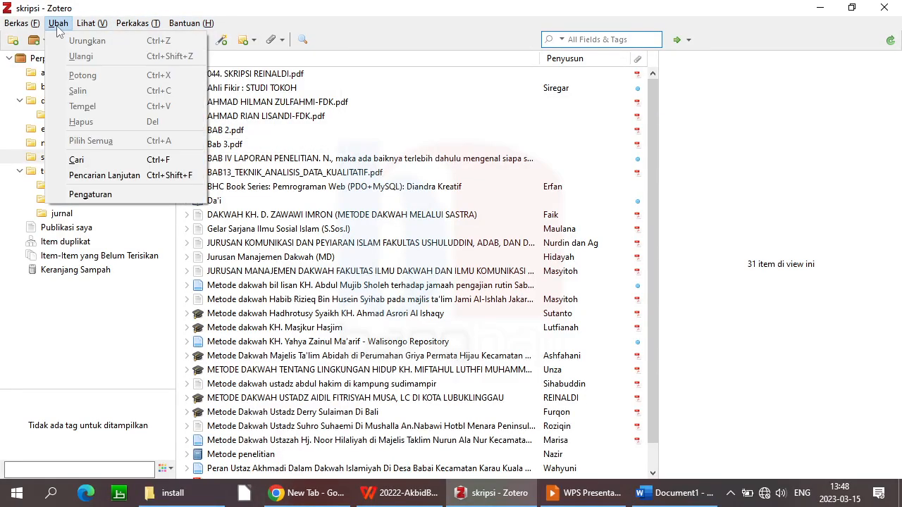
pyautogui.moveTo(143, 26)
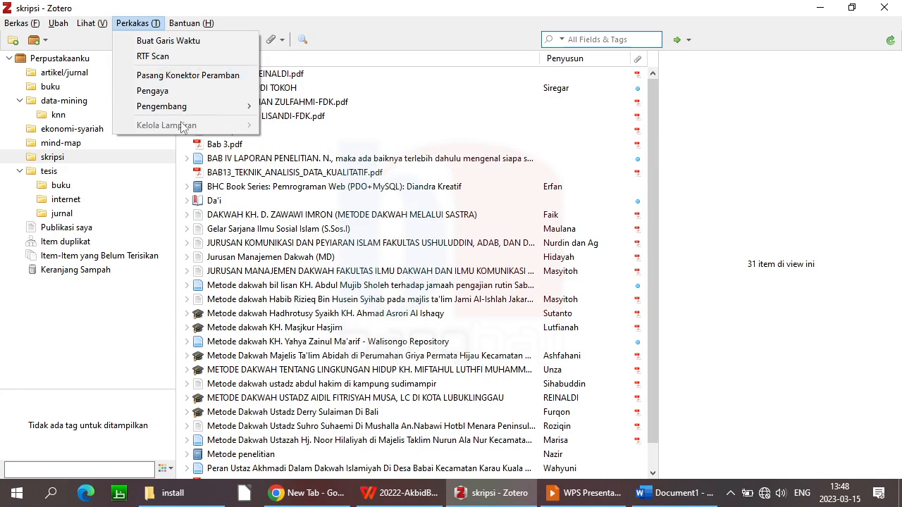
pyautogui.click(194, 77)
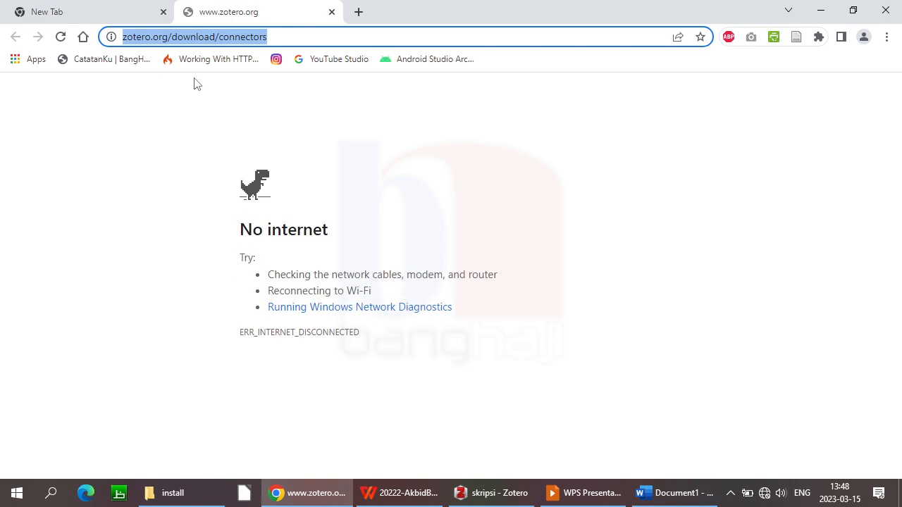
# Return from Chrome's connectors error tab to the Integrasi ke Browser slide
pyautogui.hotkey('alt', 'Tab')
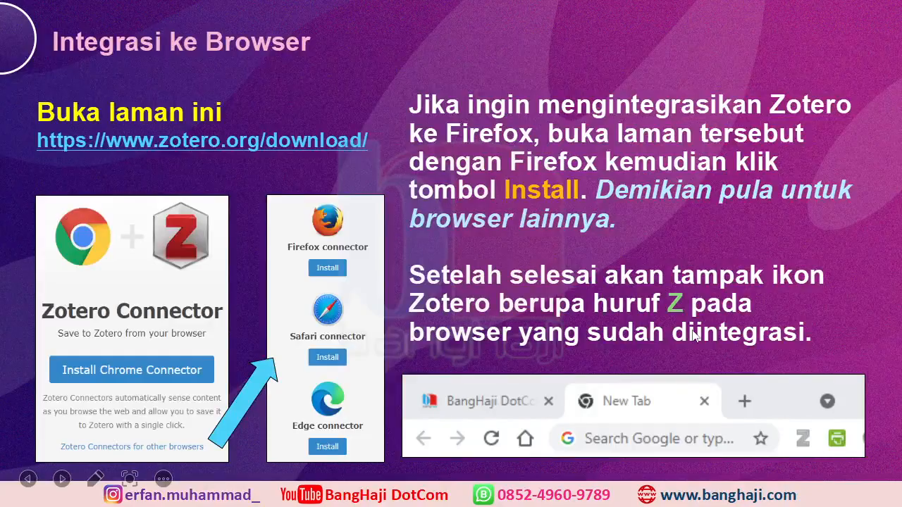
# Bring Chrome's zotero.org connectors page, still showing No internet, back to the front
pyautogui.hotkey('alt', 'Tab')
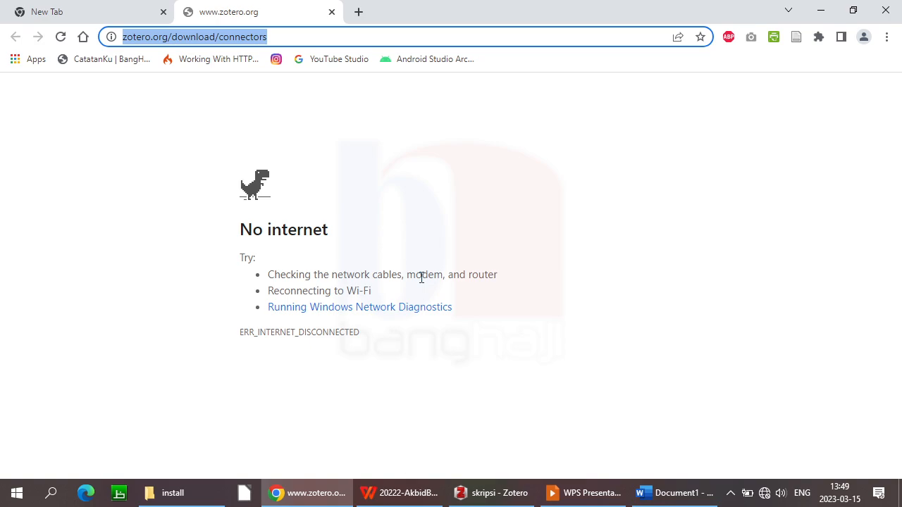
# Switch from Chrome back to the full-screen Integrasi ke Browser slide
pyautogui.hotkey('alt', 'Tab')
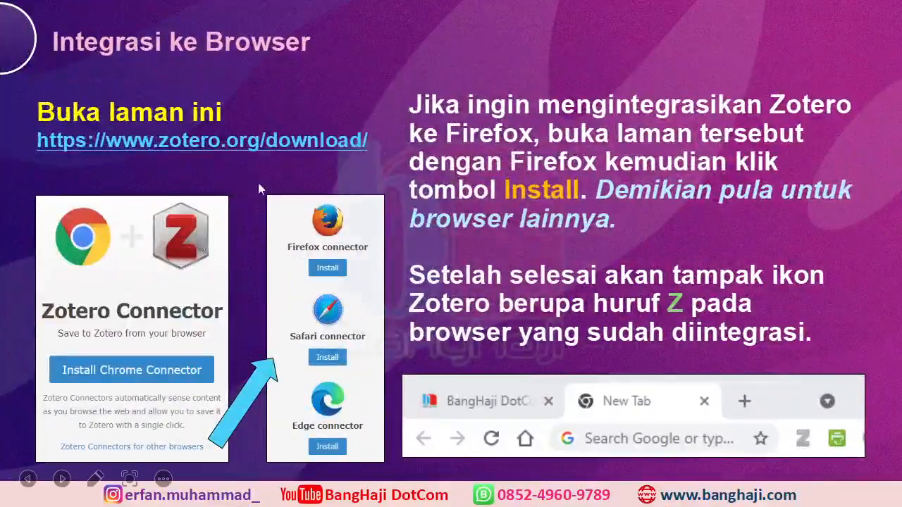
# Advance to the Integrasi ke Browser (2) slide, then switch to Chrome's connectors page
pyautogui.click(371, 238)
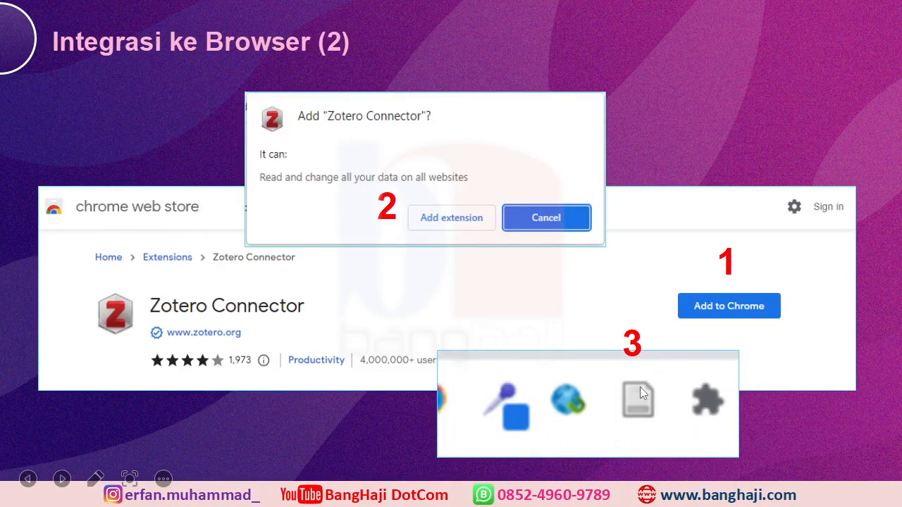
pyautogui.hotkey('alt', 'Tab')
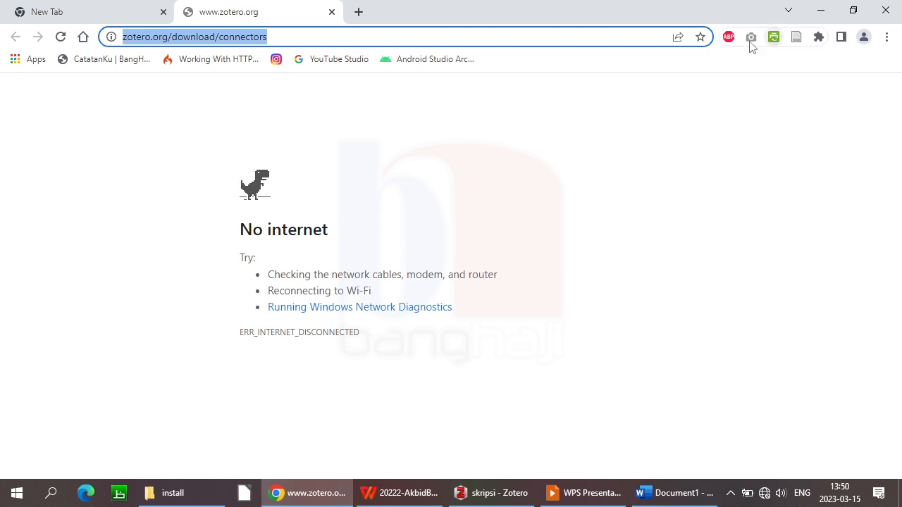
pyautogui.click(819, 37)
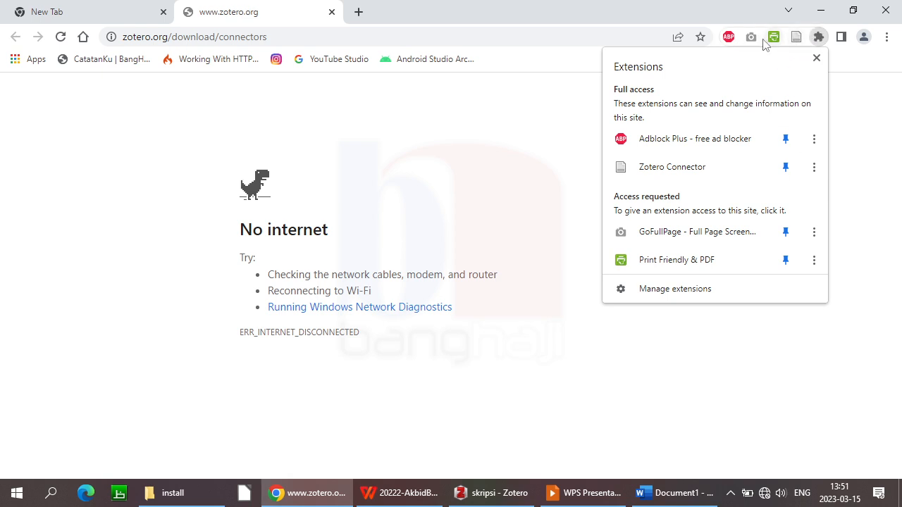
pyautogui.click(786, 167)
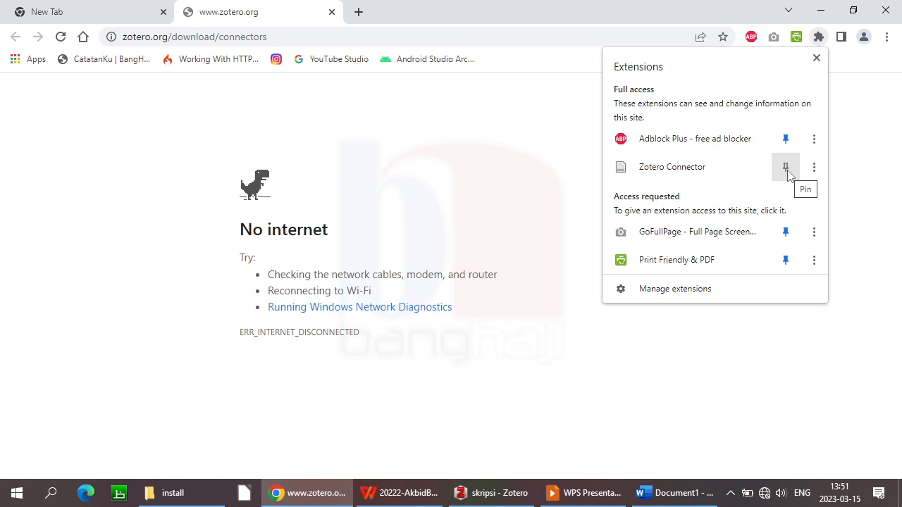
pyautogui.click(786, 167)
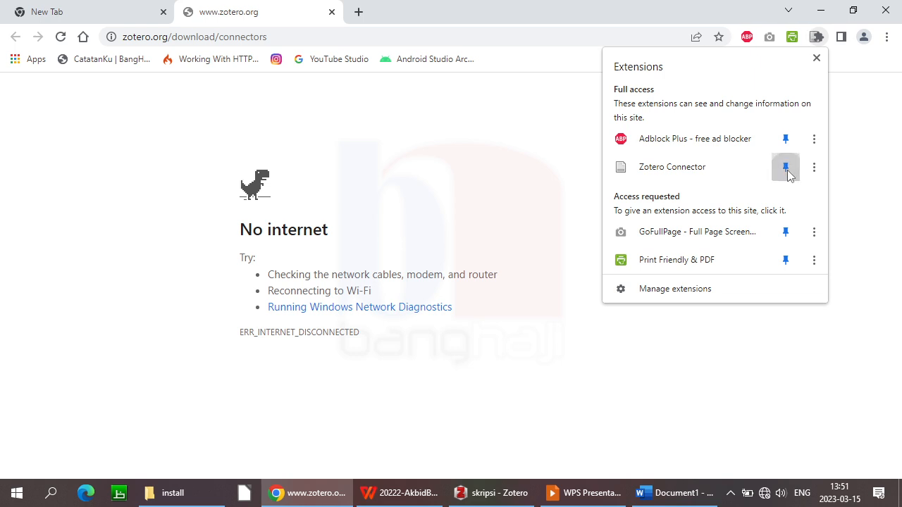
pyautogui.click(861, 150)
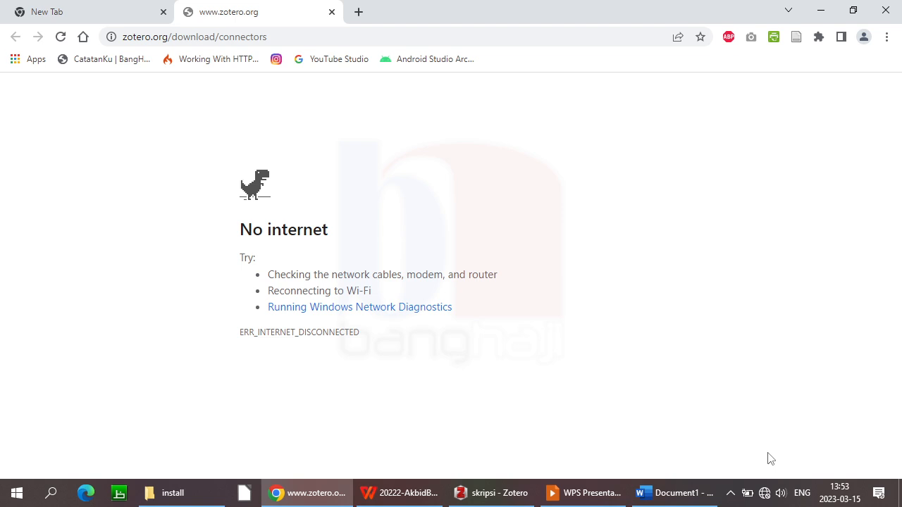
# Reconnect to Wi‑Fi so the Zotero Connector for Chrome install page loads
pyautogui.click(765, 494)
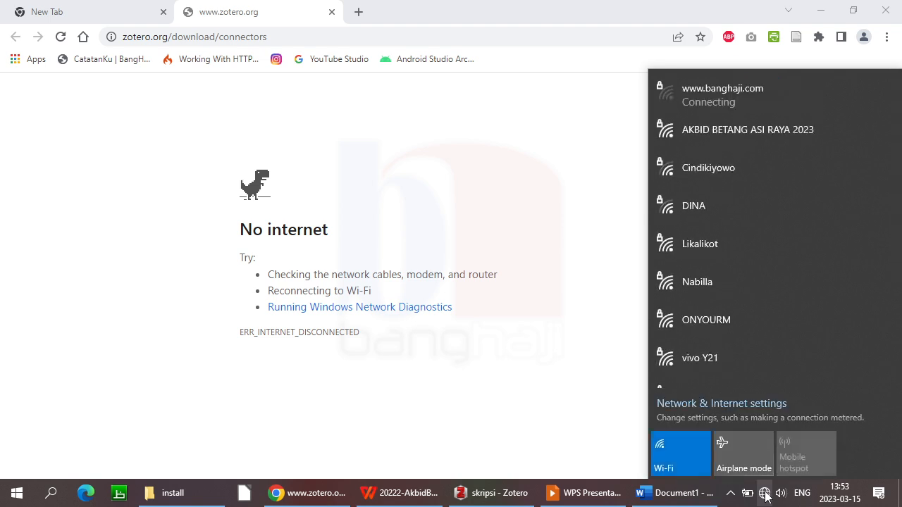
pyautogui.click(448, 16)
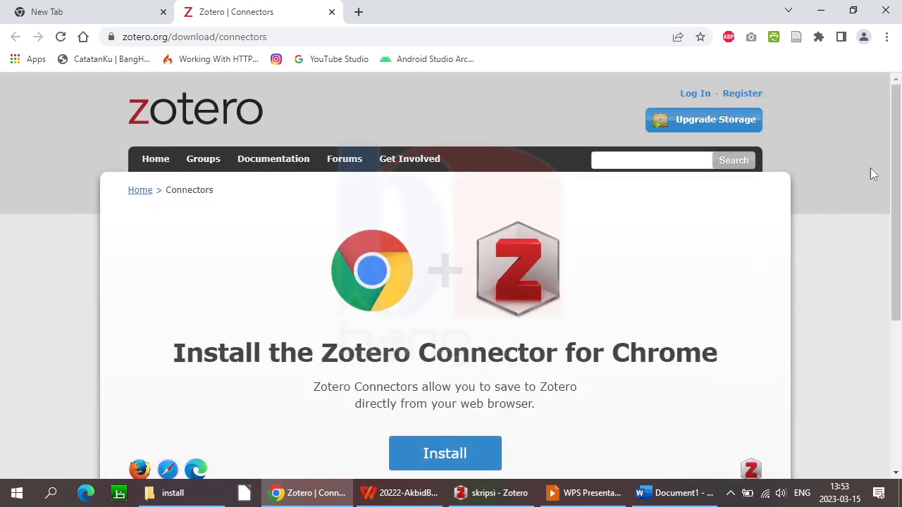
# Scroll the connectors page, then show Zotero's Perkakas menu with the connector install option
pyautogui.moveTo(898, 171); pyautogui.dragTo(898, 174)
pyautogui.scroll(-1, 898, 180)
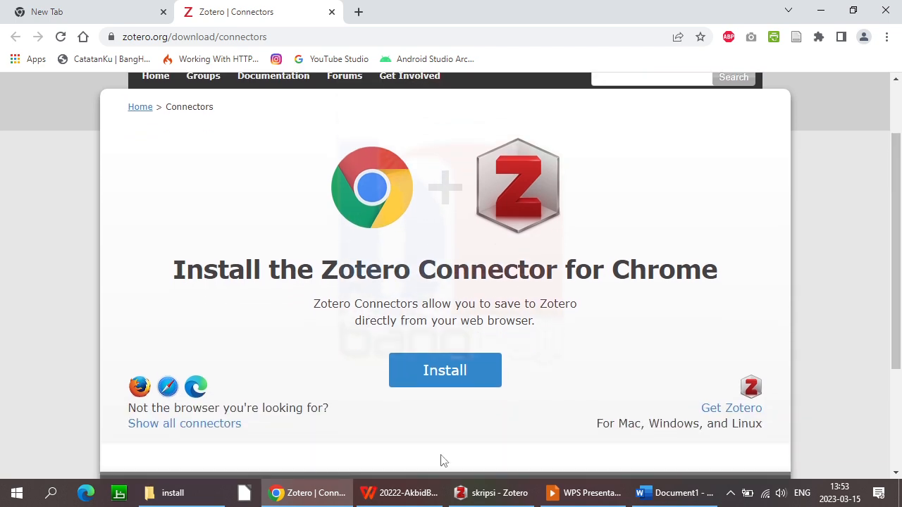
pyautogui.click(486, 493)
pyautogui.click(139, 23)
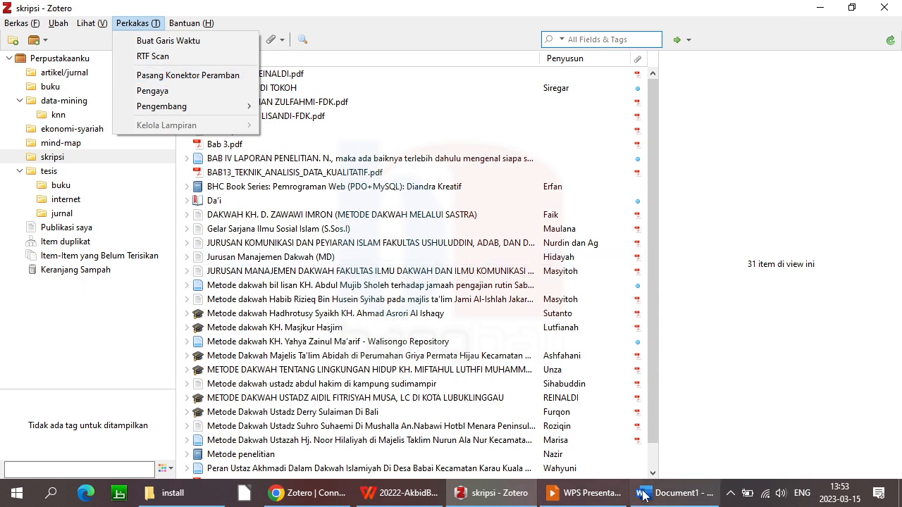
# Install the Chrome connector, finding it already added in the Web Store, then return to the slides
pyautogui.click(307, 493)
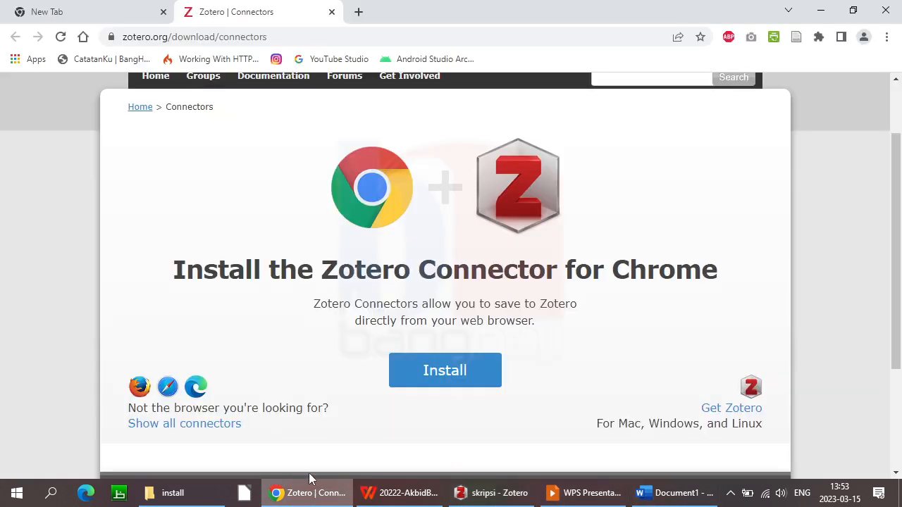
pyautogui.click(432, 372)
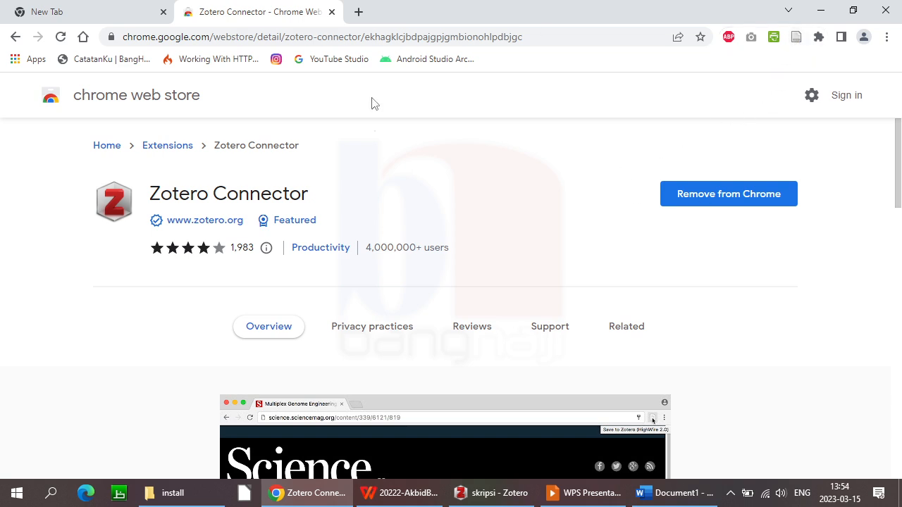
pyautogui.hotkey('alt', 'Tab')
pyautogui.hotkey('alt', 'Tab')
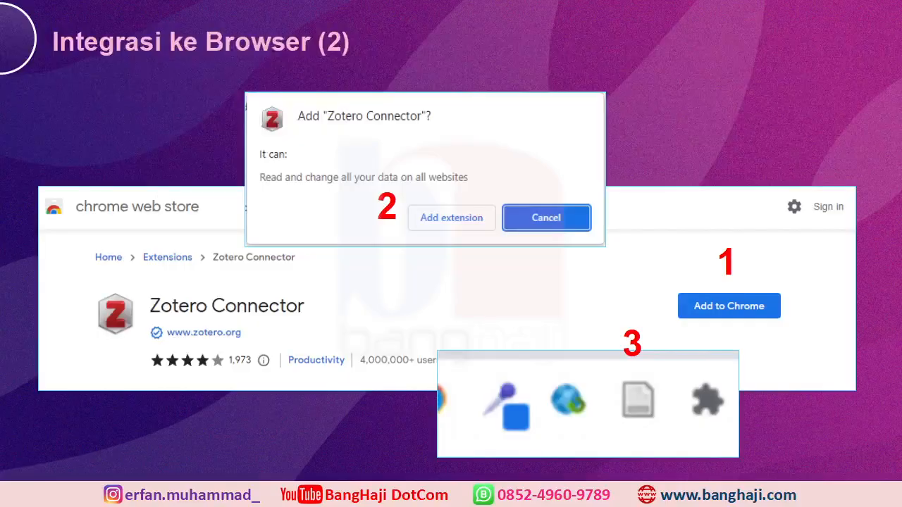
# Advance the slide show to the Pengaturan Bahasa slide about Zotero's interface language
pyautogui.press('Right')
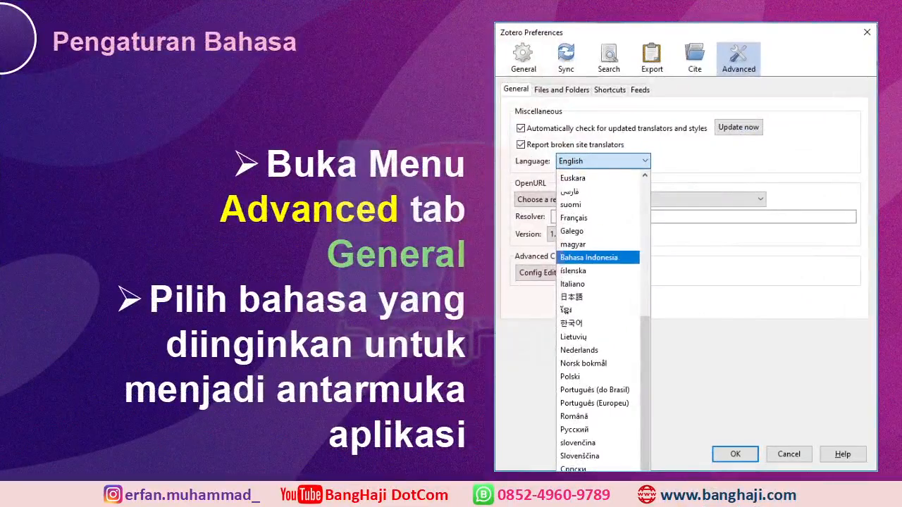
pyautogui.hotkey('alt', 'Tab')
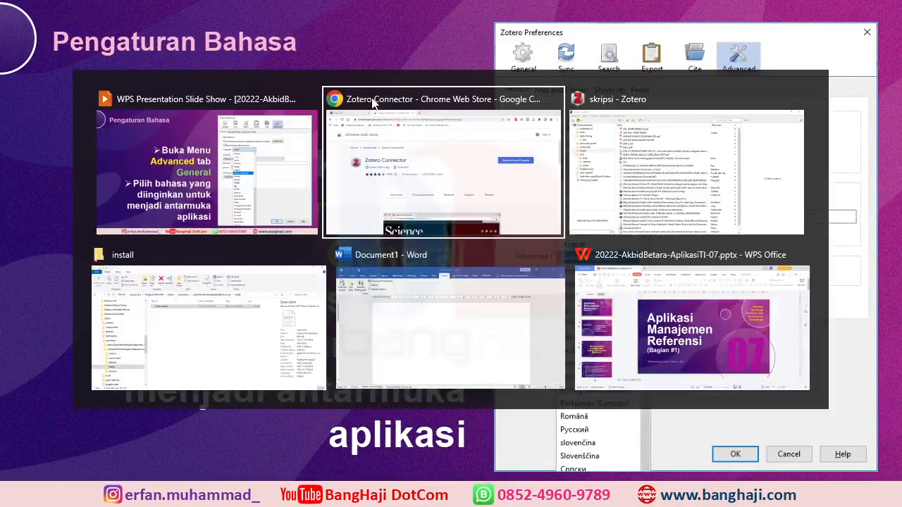
# In Zotero preferences, change the interface language from Bahasa Indonesia to English and restart now
pyautogui.hotkey('alt', 'Tab')
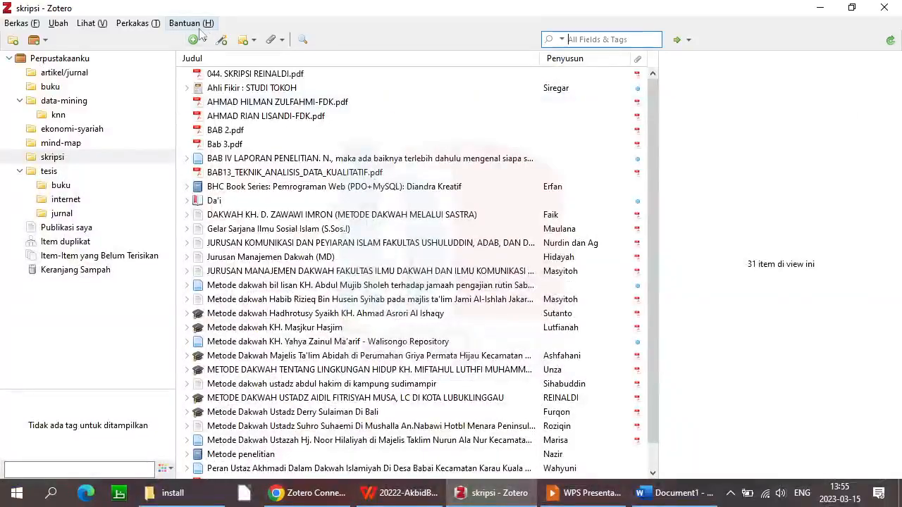
pyautogui.click(60, 25)
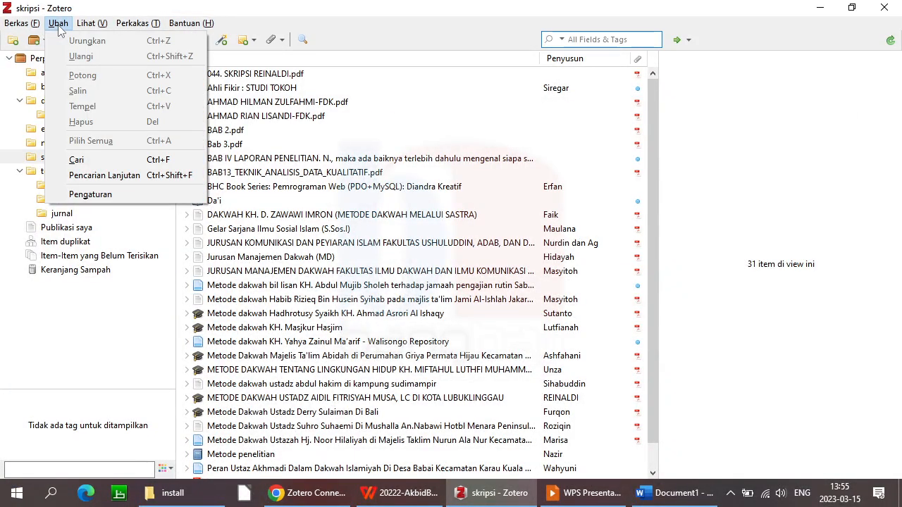
pyautogui.click(131, 12)
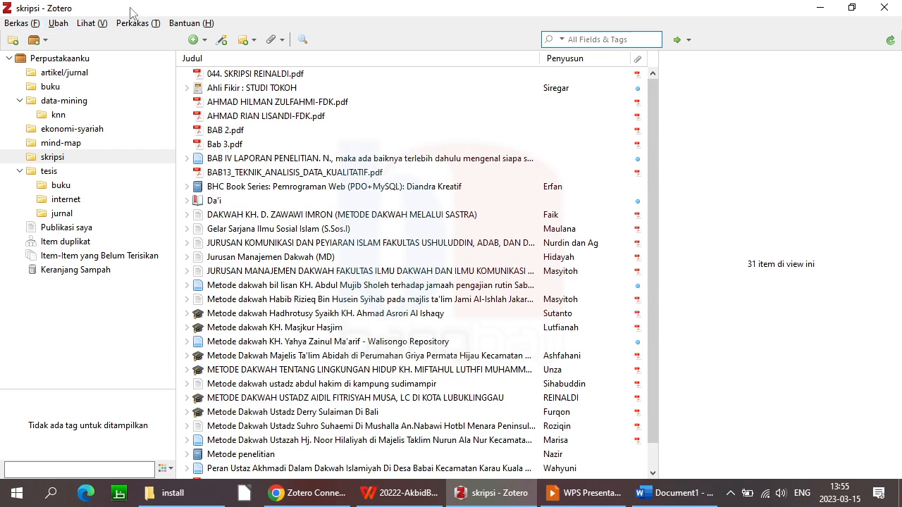
pyautogui.click(59, 25)
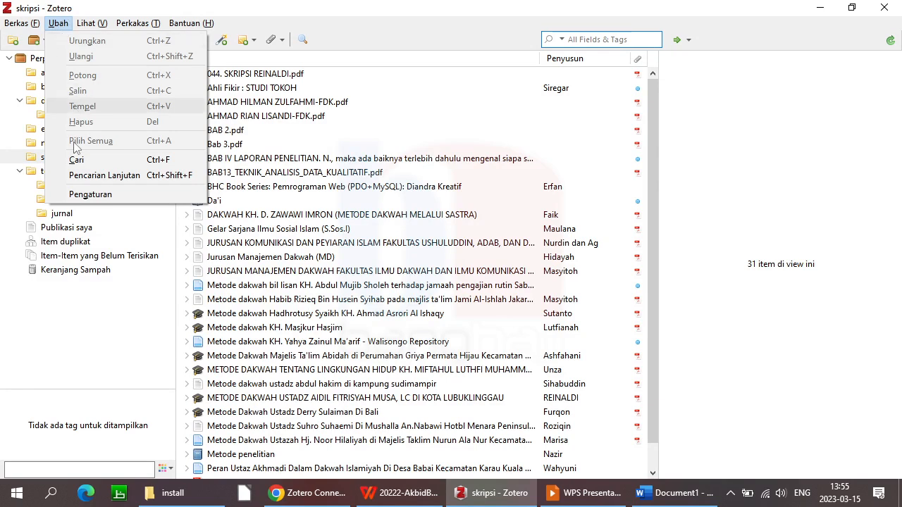
pyautogui.click(143, 200)
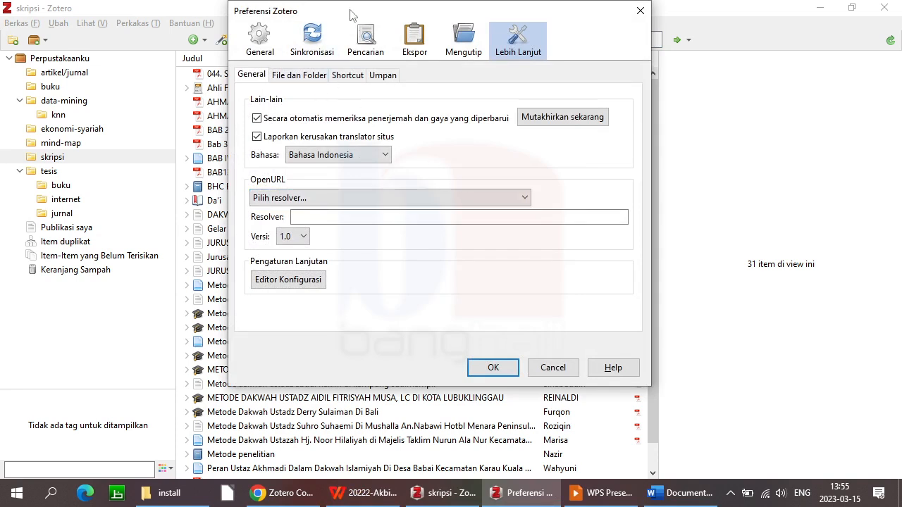
pyautogui.moveTo(352, 14); pyautogui.dragTo(339, 54)
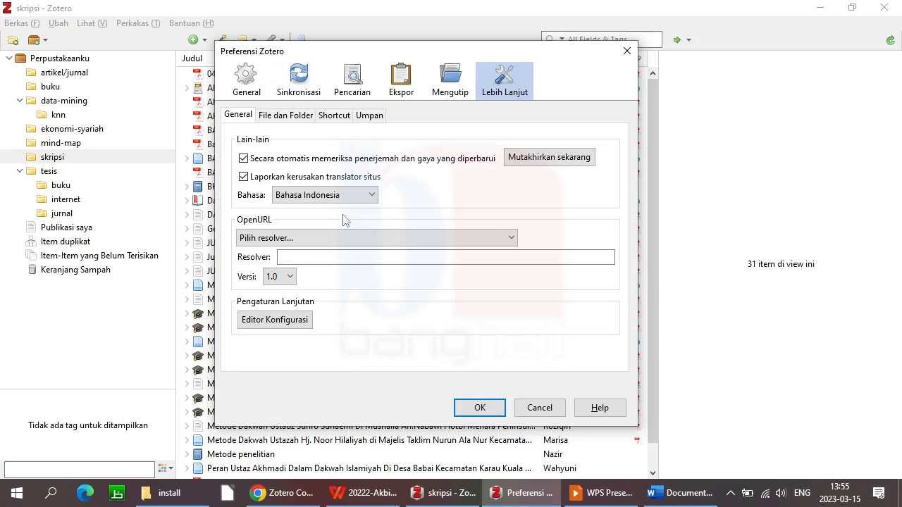
pyautogui.click(372, 197)
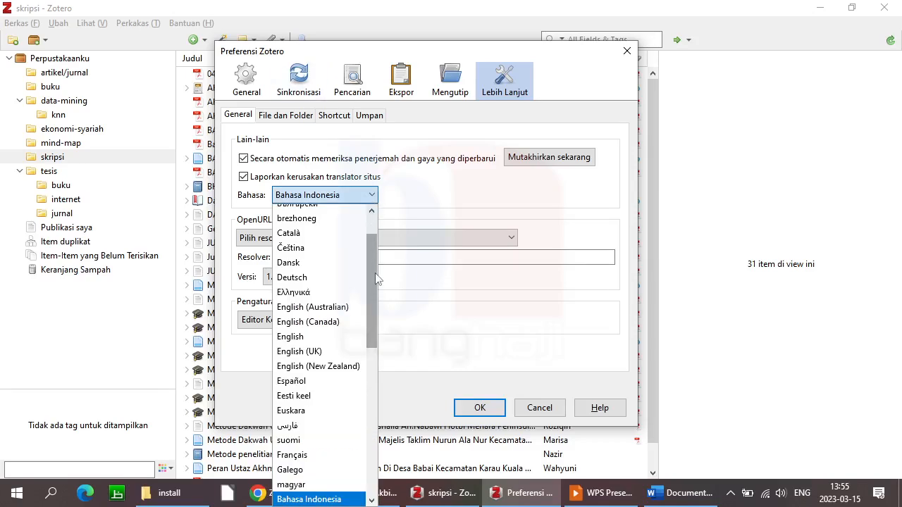
pyautogui.click(336, 338)
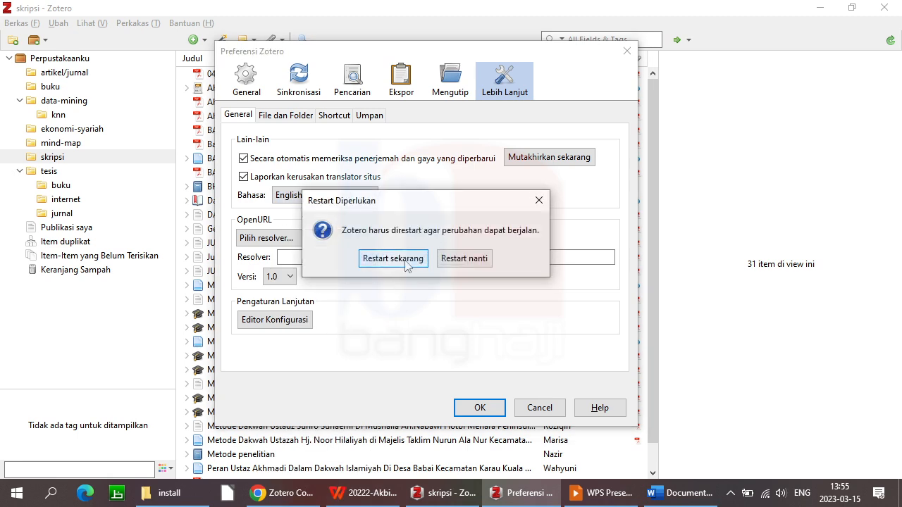
pyautogui.click(410, 259)
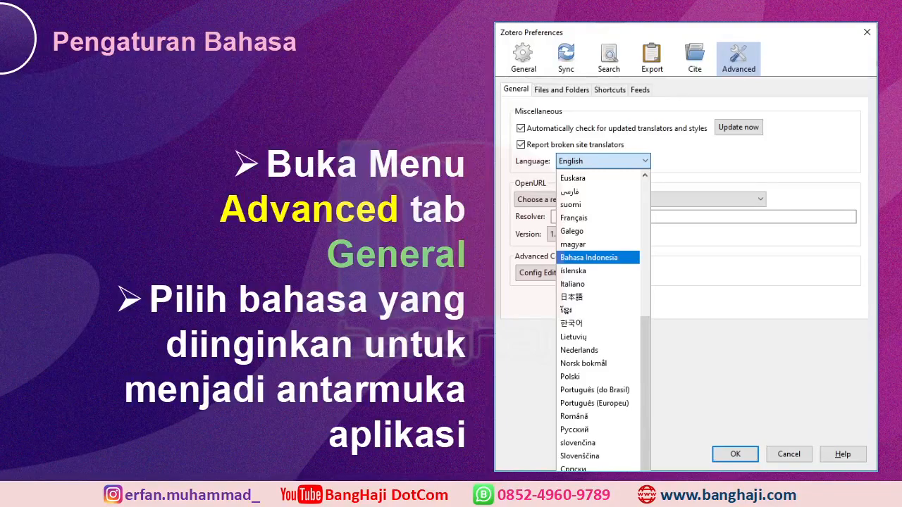
# Check the restarted English Zotero window, then return to the Pengaturan Style Citation slide
pyautogui.hotkey('alt', 'Tab')
pyautogui.hotkey('alt', 'Tab')
pyautogui.hotkey('alt', 'Tab')
pyautogui.hotkey('alt', 'Tab')
pyautogui.hotkey('alt', 'Tab')
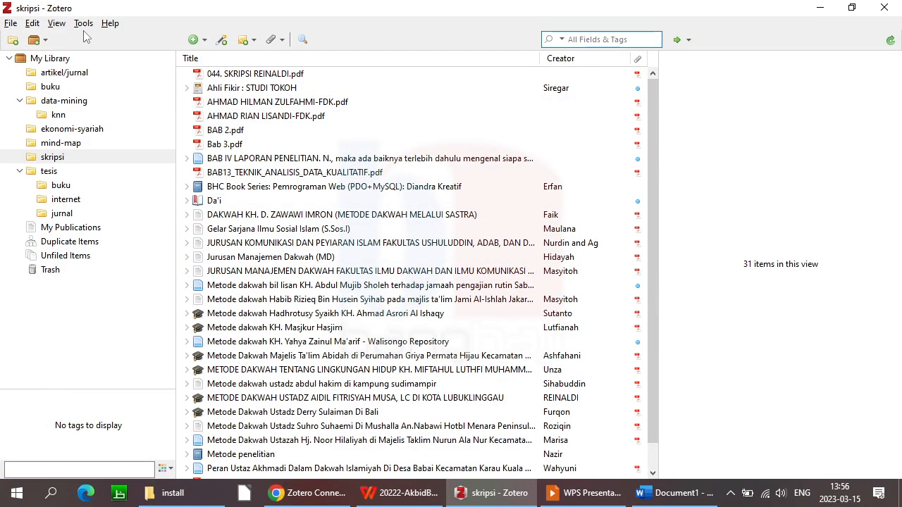
pyautogui.hotkey('alt', 'Tab')
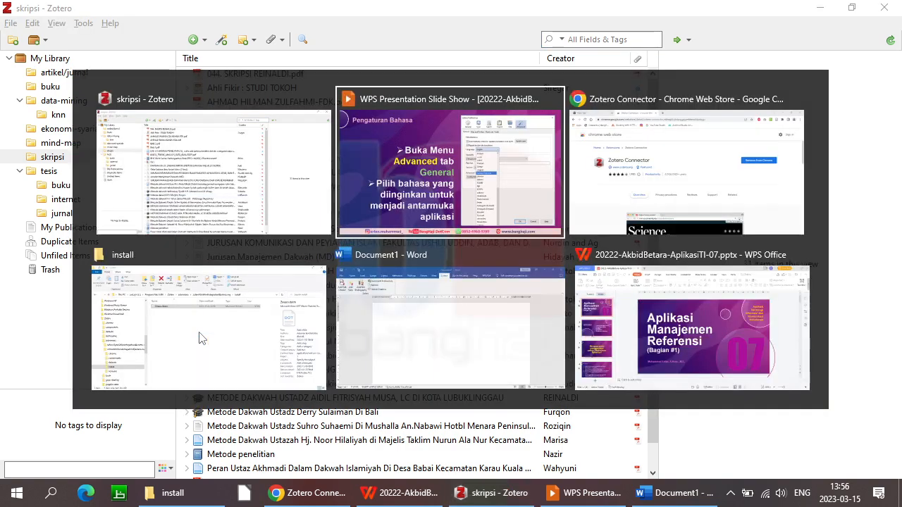
pyautogui.hotkey('alt', 'Tab')
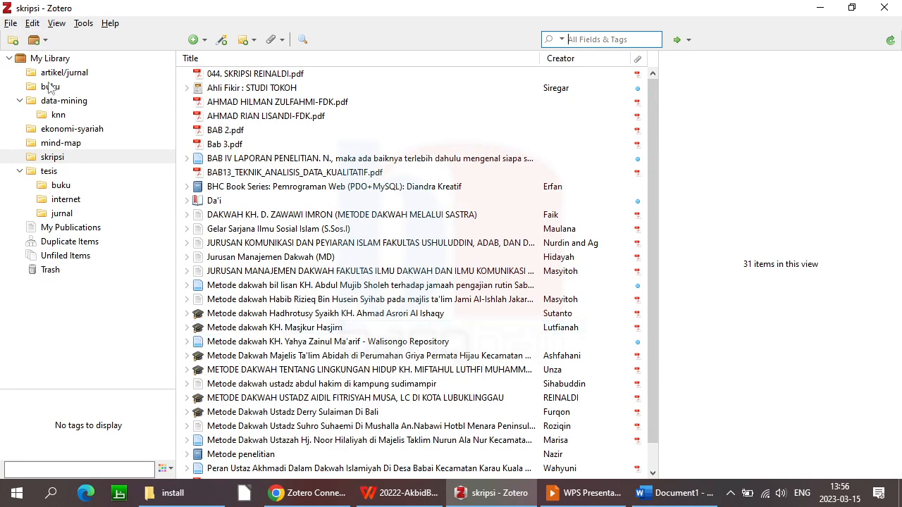
pyautogui.hotkey('alt', 'Tab')
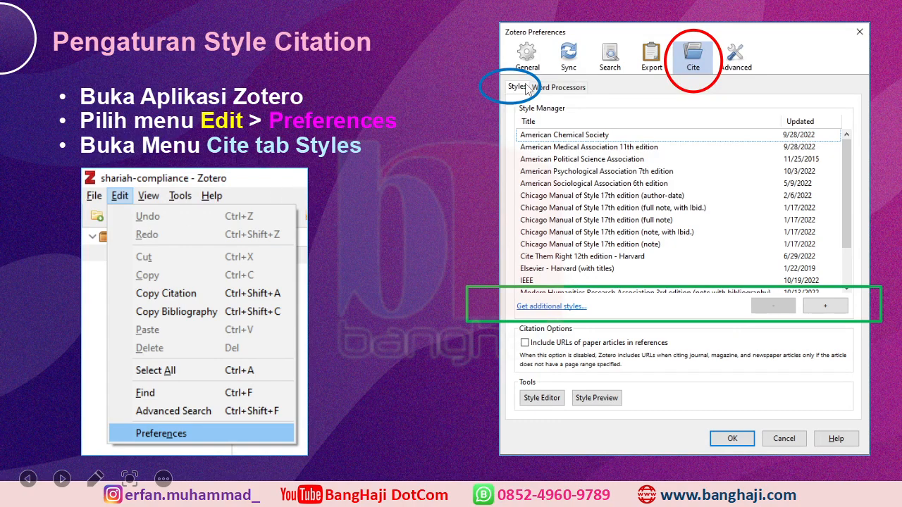
# Show Zotero's Cite preferences on Word Processors, with Word and LibreOffice add-ins installed
pyautogui.hotkey('alt', 'Tab')
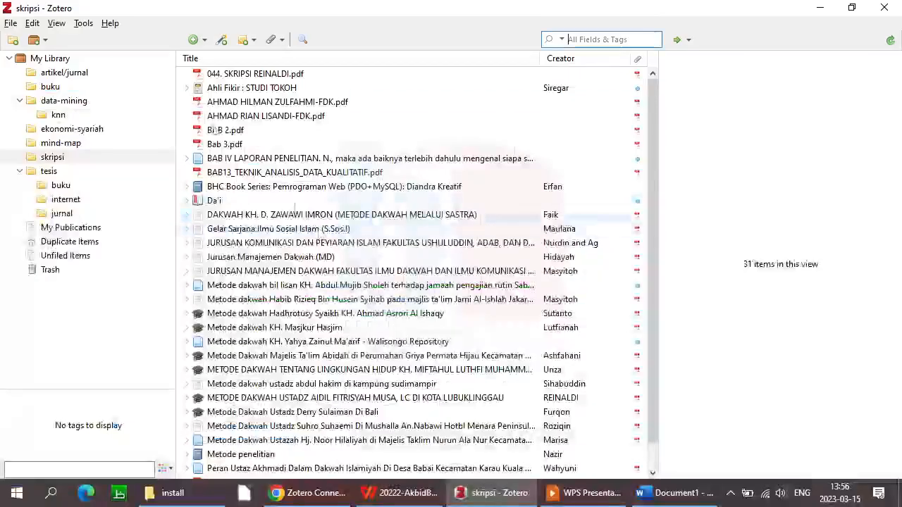
pyautogui.click(32, 23)
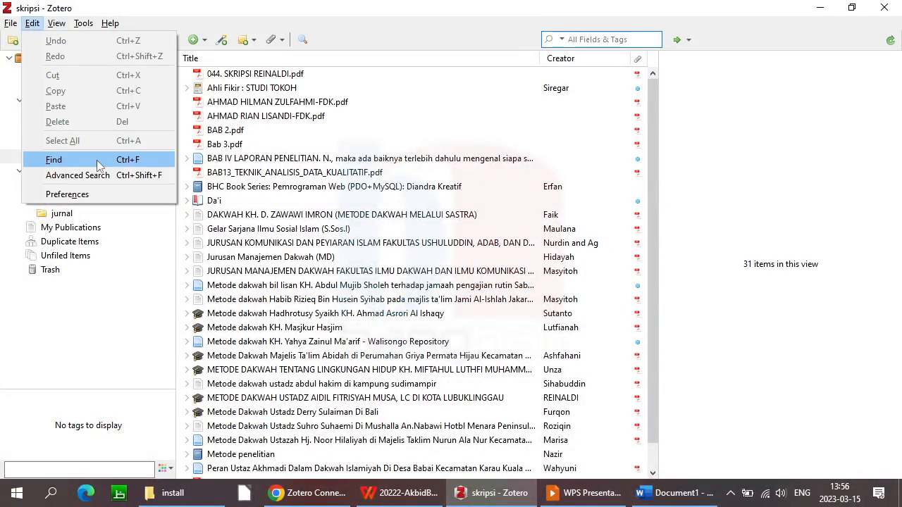
pyautogui.click(121, 198)
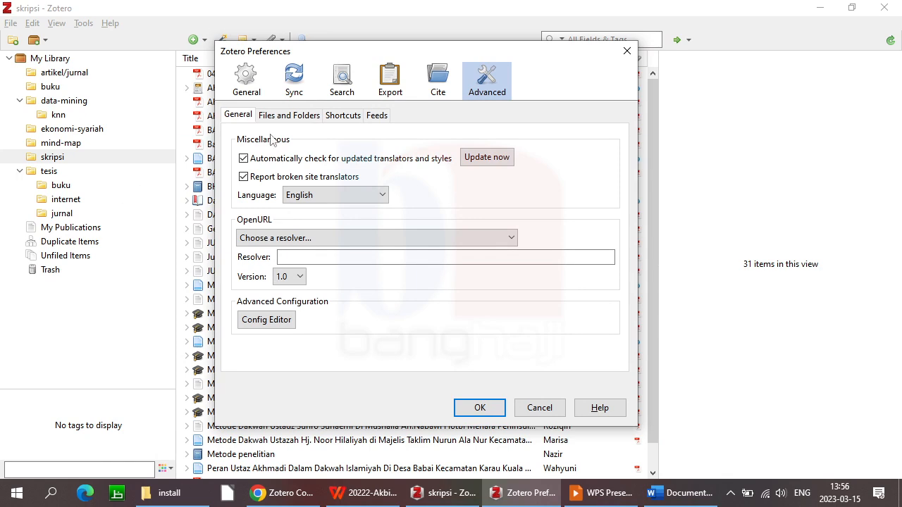
pyautogui.click(439, 86)
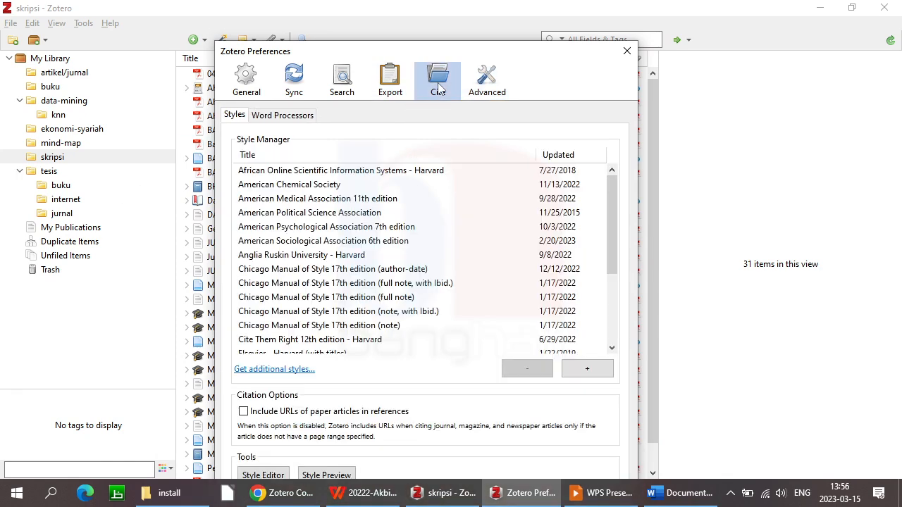
pyautogui.click(274, 119)
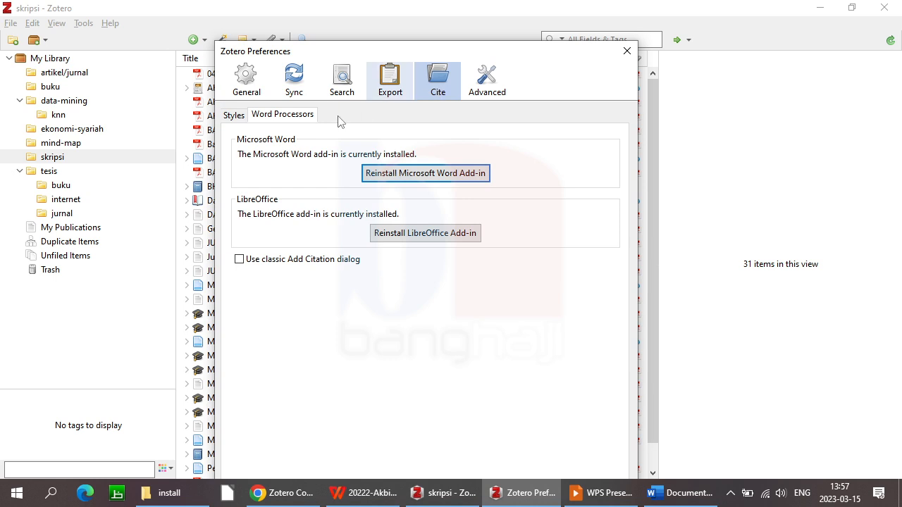
# Reinstall the Microsoft Word add-in and go back to the citation Styles list
pyautogui.click(397, 179)
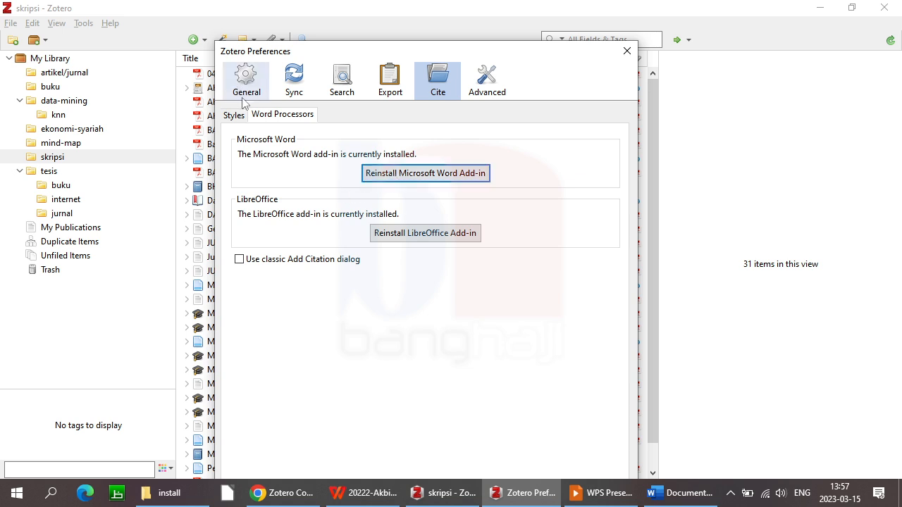
pyautogui.click(232, 116)
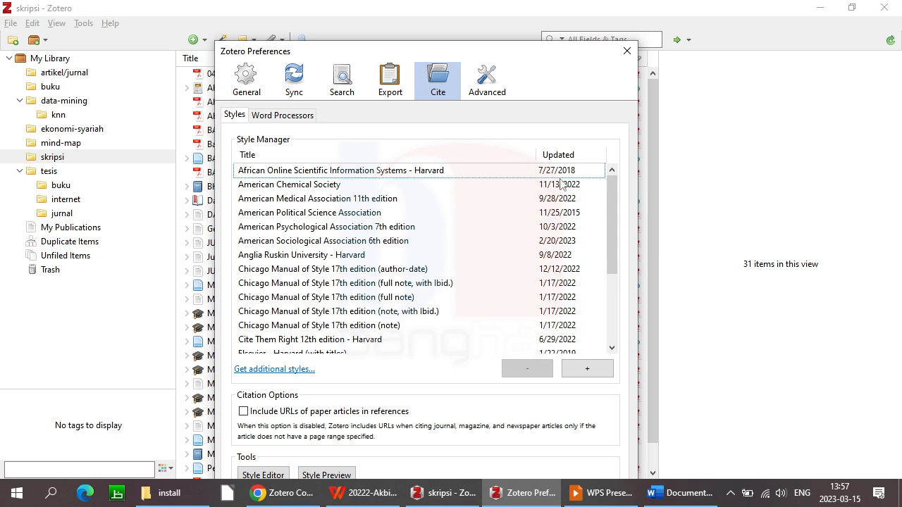
pyautogui.moveTo(610, 207); pyautogui.dragTo(609, 116)
pyautogui.moveTo(611, 185)
pyautogui.mouseDown()
pyautogui.moveTo(611, 261)
pyautogui.moveTo(614, 191)
pyautogui.mouseUp()
# Select the APA 7th, ASA 6th and Anglia Ruskin Harvard styles, then scroll down to Vancouver
pyautogui.click(354, 230)
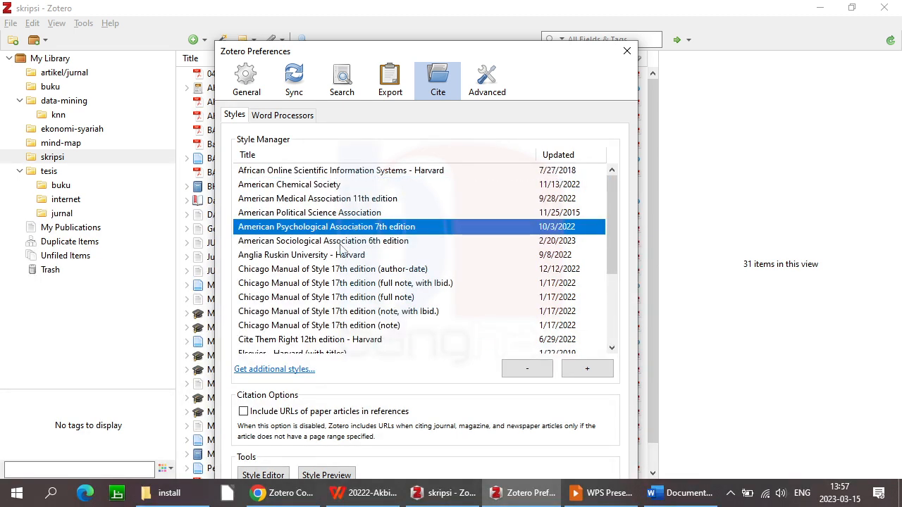
pyautogui.click(342, 246)
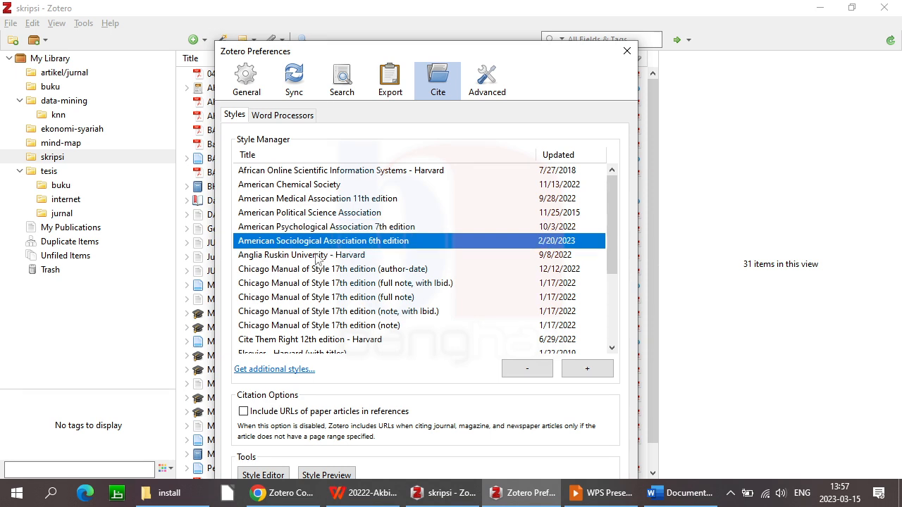
pyautogui.click(317, 259)
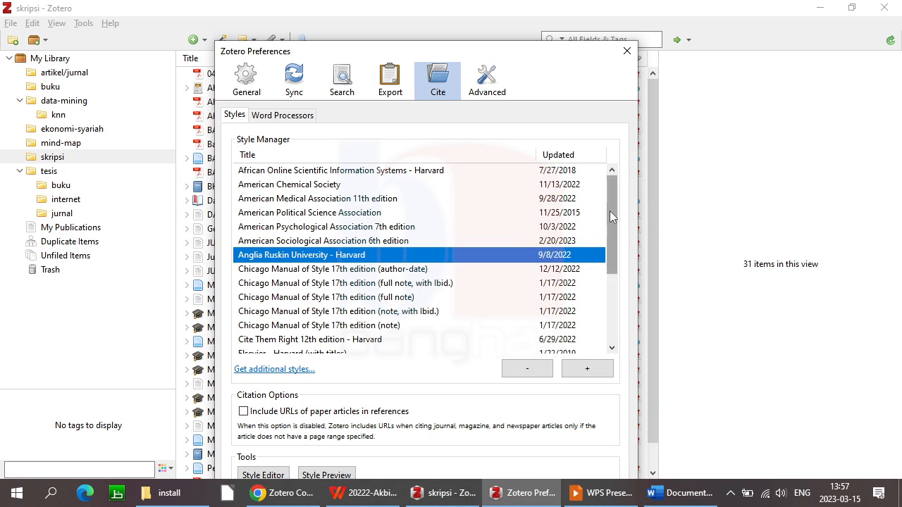
pyautogui.moveTo(610, 211); pyautogui.dragTo(615, 282)
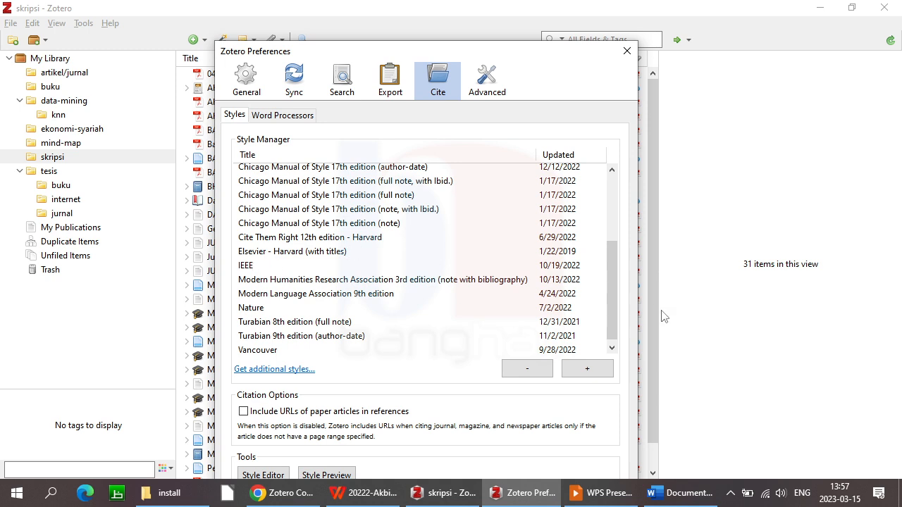
pyautogui.scroll(-1, 608, 326)
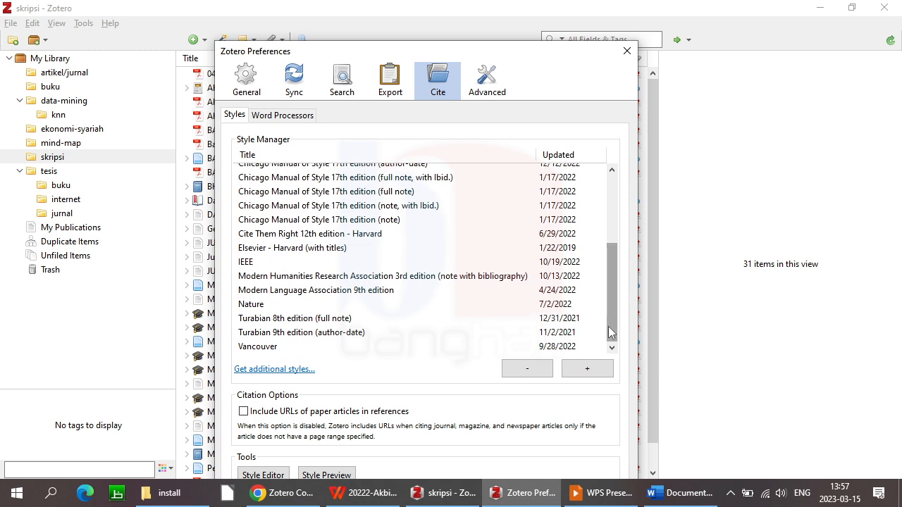
pyautogui.hotkey('alt', 'Tab')
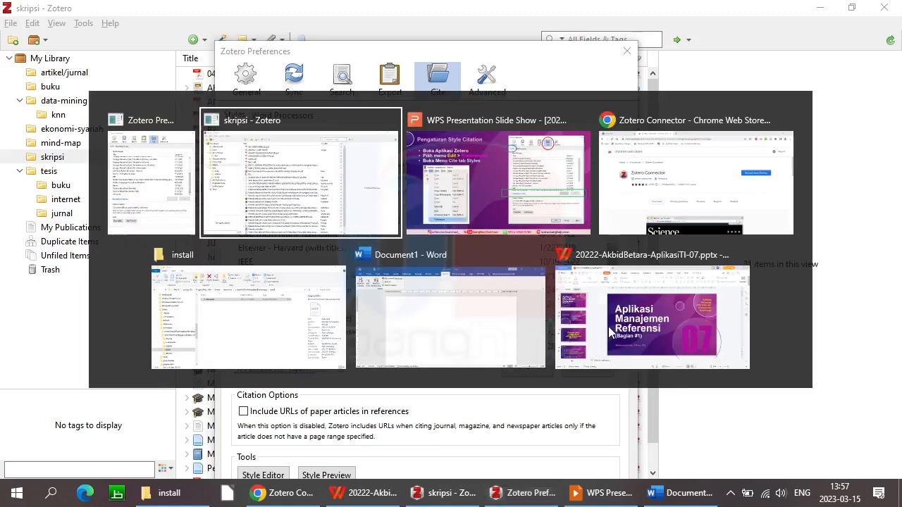
# Show the slide show briefly, then open Zotero's Add Style dialog for a local .csl file
pyautogui.hotkey('alt', 'Tab')
pyautogui.hotkey('alt', 'Tab')
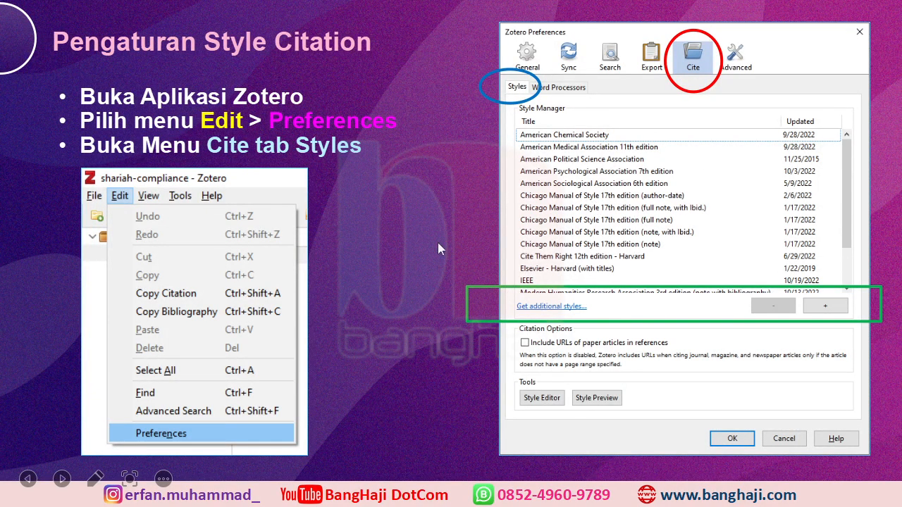
pyautogui.hotkey('alt', 'Tab')
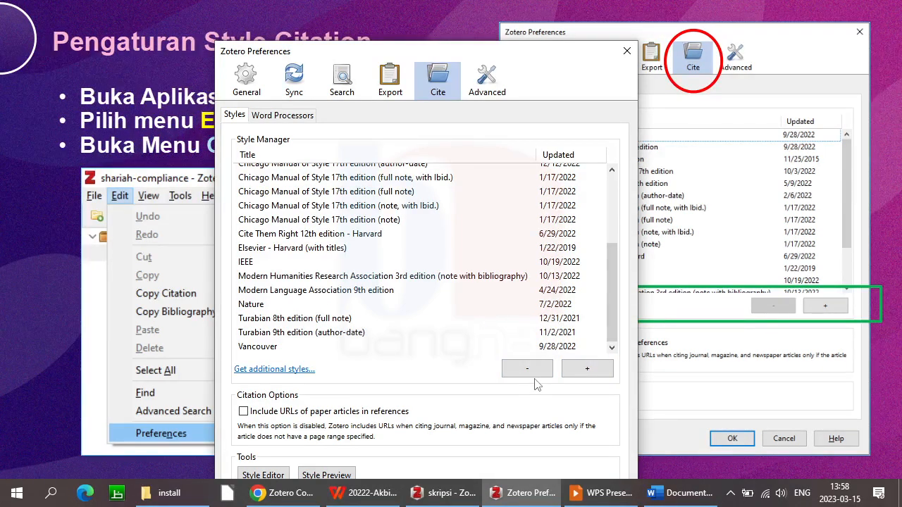
pyautogui.click(589, 368)
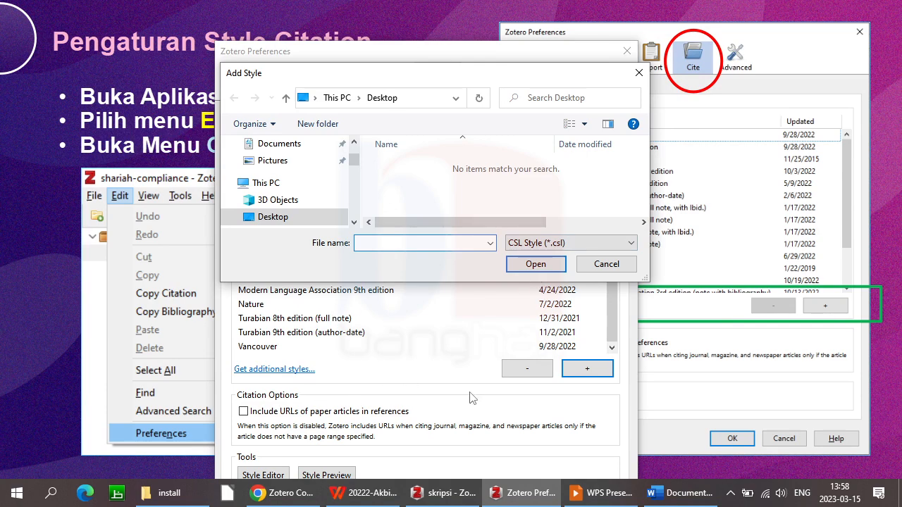
# Cancel the Add Style dialog without adding a style and return to the slide show
pyautogui.click(480, 414)
pyautogui.click(624, 264)
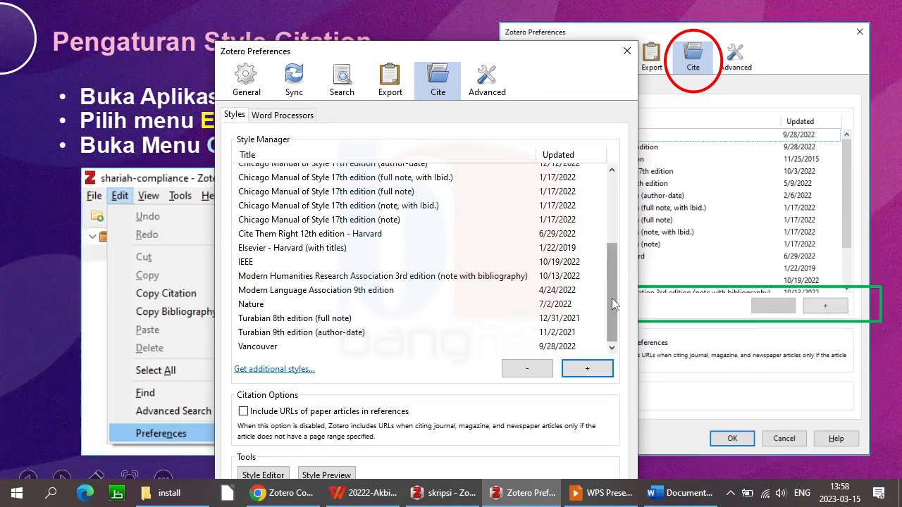
pyautogui.moveTo(611, 298); pyautogui.dragTo(610, 345)
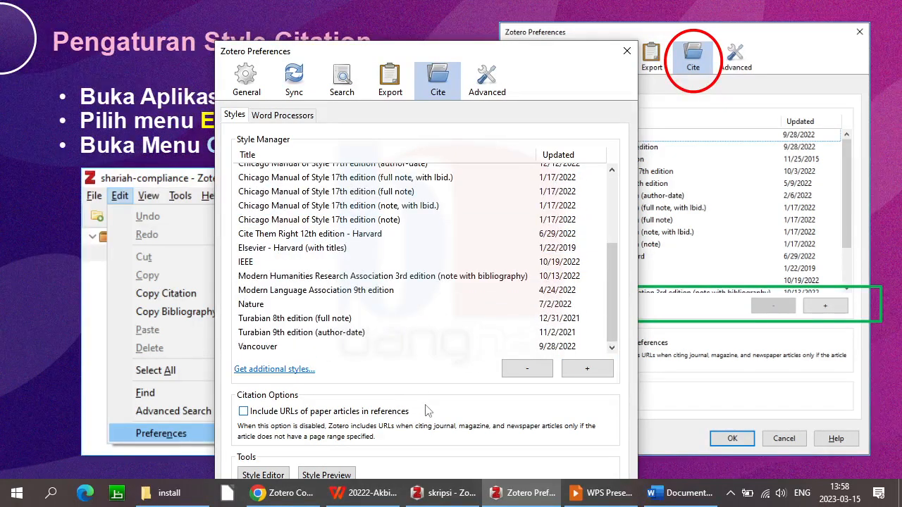
pyautogui.hotkey('alt', 'Tab')
pyautogui.hotkey('alt', 'Tab')
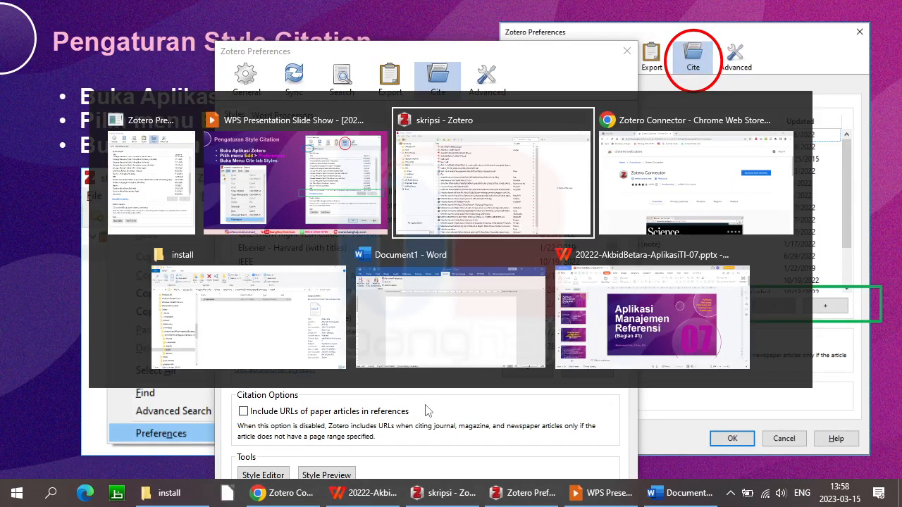
pyautogui.hotkey('alt', 'Tab')
pyautogui.hotkey('alt', 'Tab')
pyautogui.hotkey('alt', 'Tab')
pyautogui.hotkey('alt', 'Tab')
pyautogui.hotkey('alt', 'Tab')
pyautogui.hotkey('alt', 'Tab')
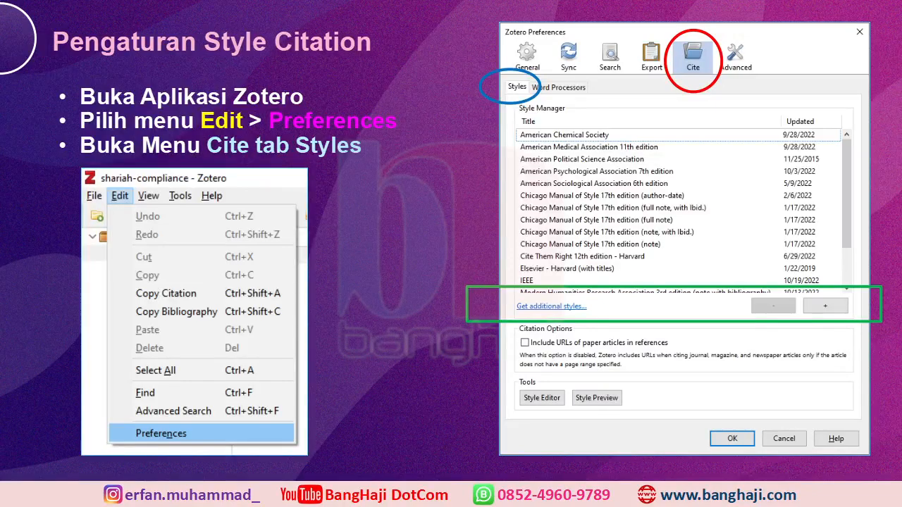
# Advance two slides to Pengaturan Style Online and bring Zotero's Preferences back to the front
pyautogui.press('Right')
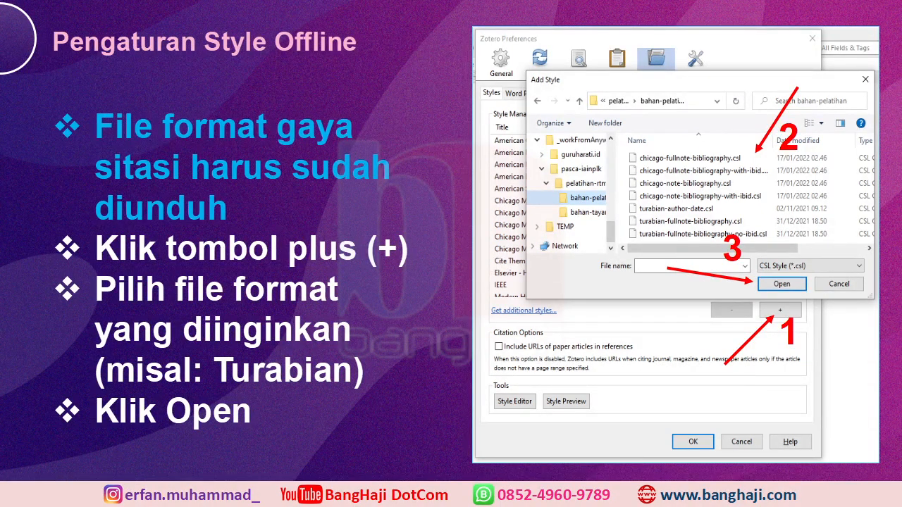
pyautogui.press('Right')
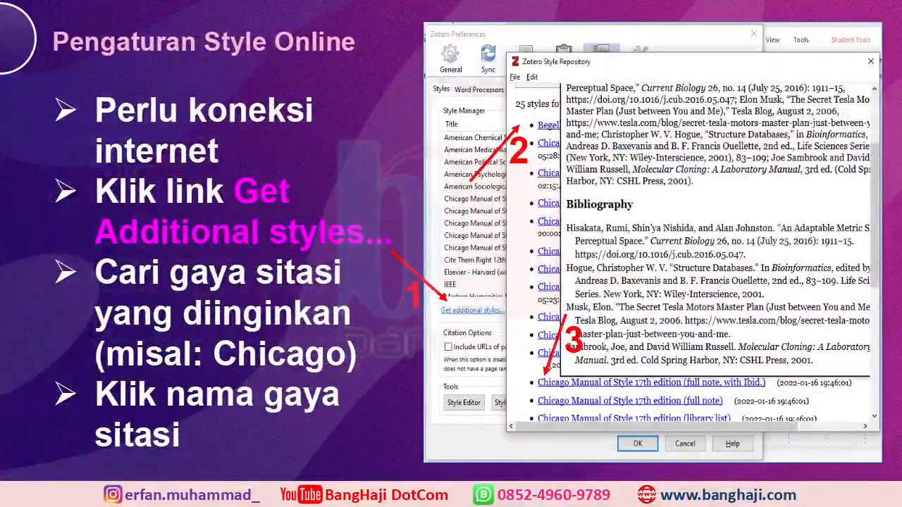
pyautogui.hotkey('alt', 'Tab')
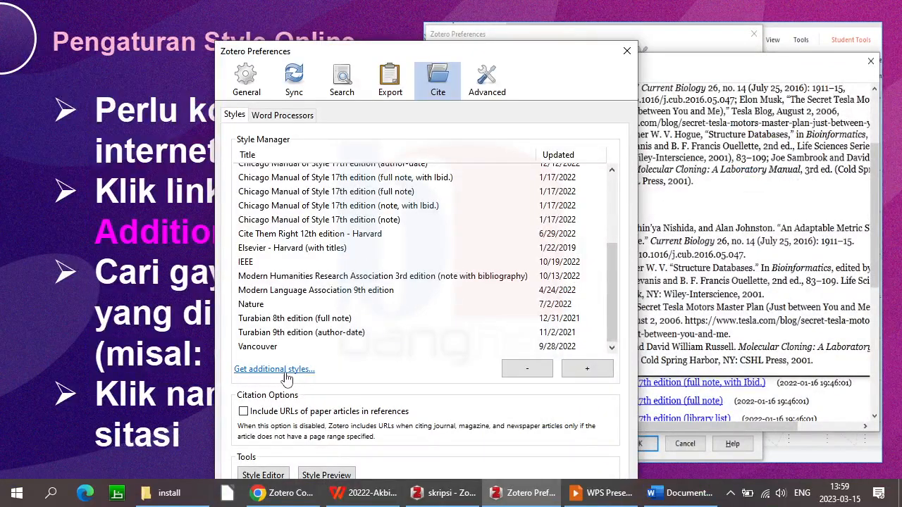
# Open the Style Repository and search 'turabia', then replace it with 'harvard' for 127 results
pyautogui.click(285, 369)
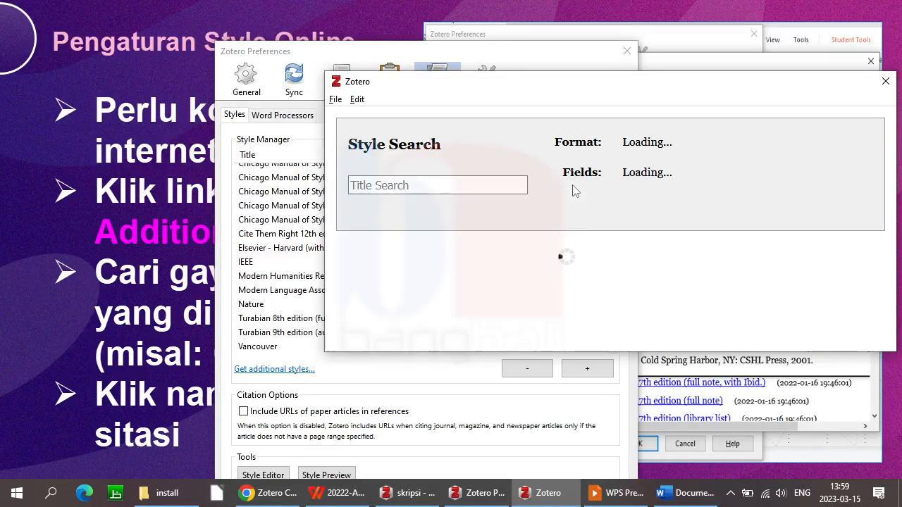
pyautogui.moveTo(639, 86); pyautogui.dragTo(608, 31)
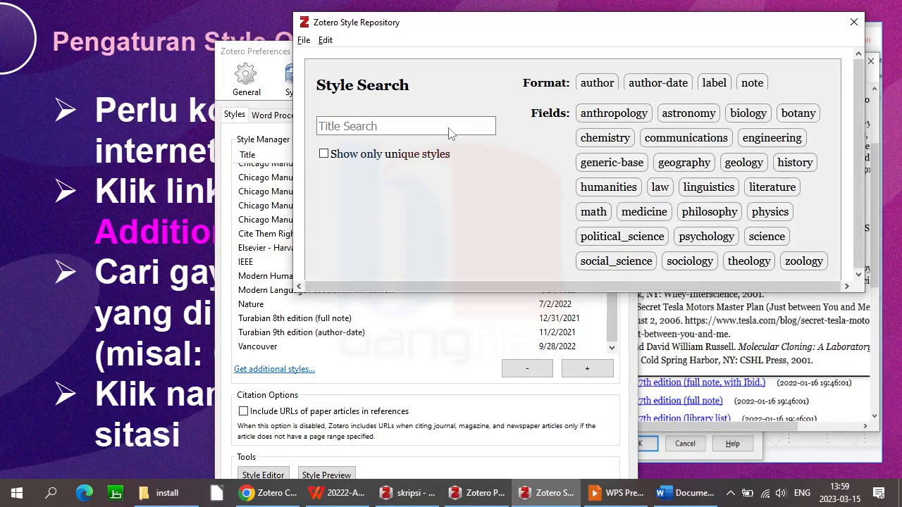
pyautogui.click(415, 128)
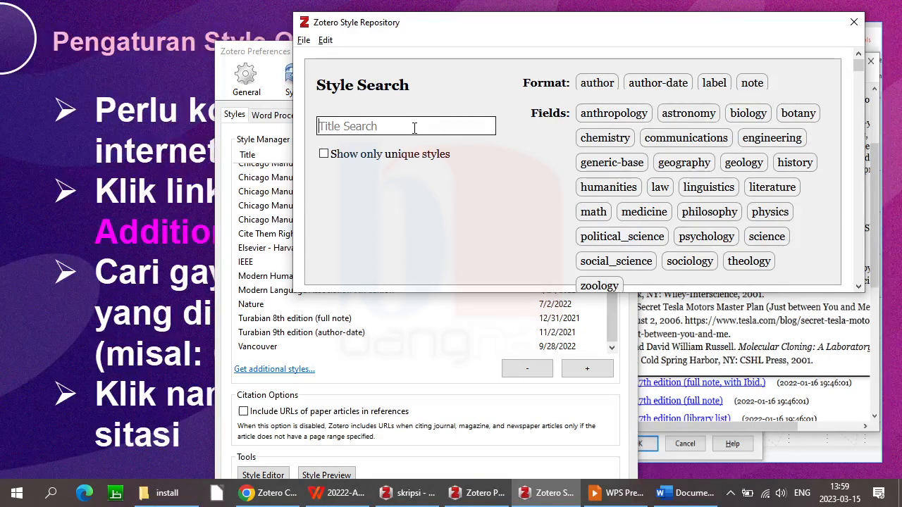
pyautogui.write('turabia')
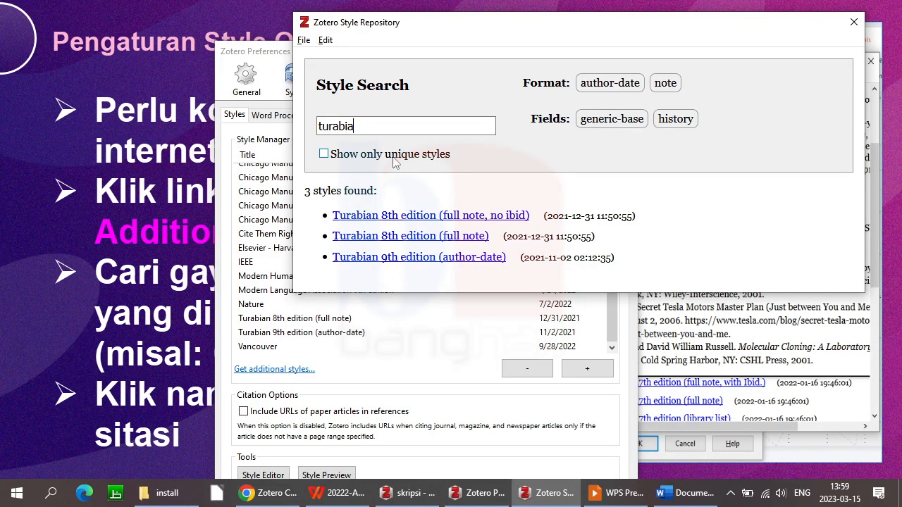
pyautogui.moveTo(404, 219)
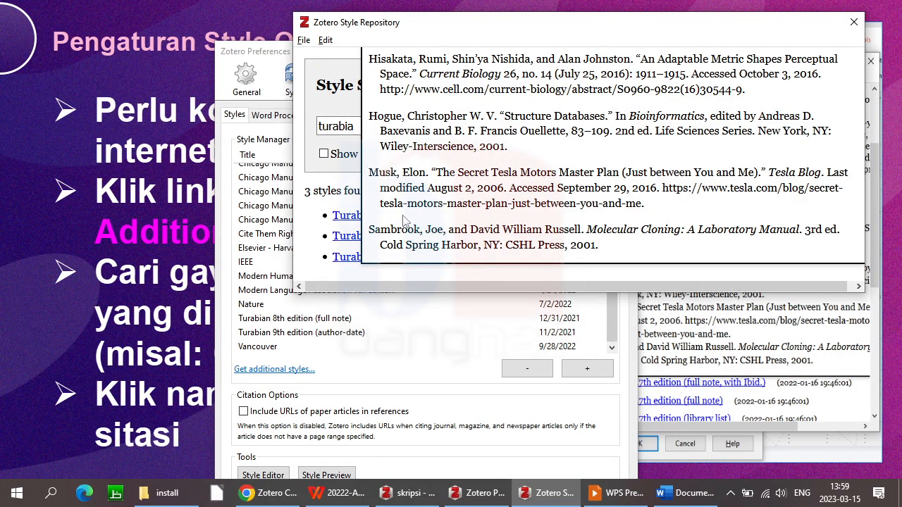
pyautogui.press('BackSpace')
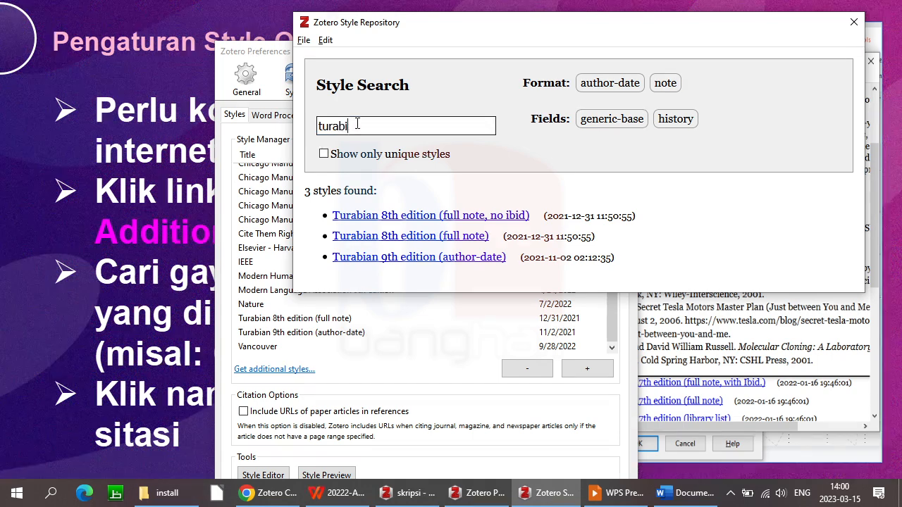
pyautogui.press('BackSpace')
pyautogui.press('BackSpace')
pyautogui.press('BackSpace')
pyautogui.press('BackSpace')
pyautogui.press('BackSpace')
pyautogui.press('BackSpace')
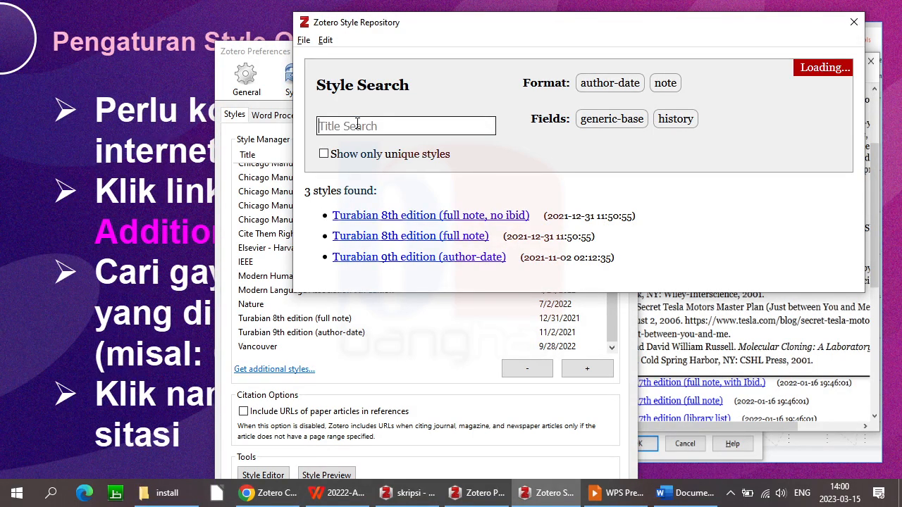
pyautogui.write('harvard')
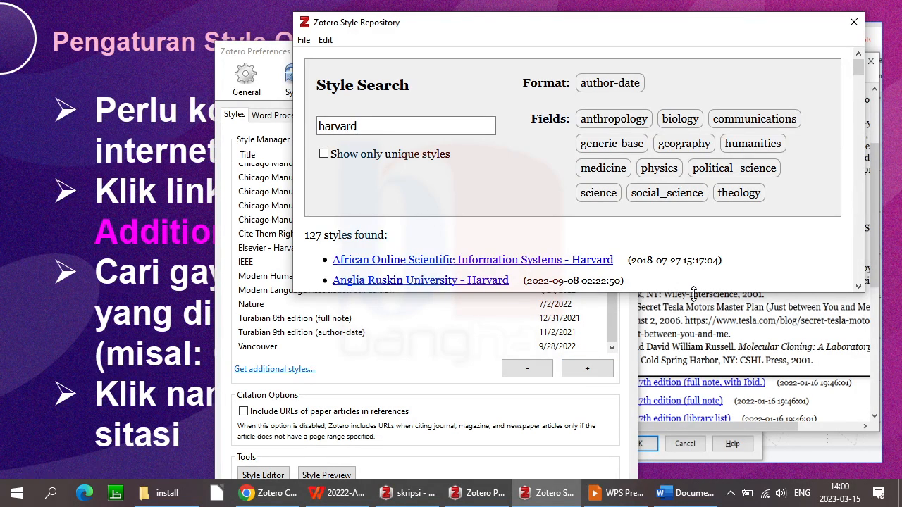
# Enlarge the Style Repository window, preview a Harvard style, and clear the search text
pyautogui.moveTo(694, 289); pyautogui.dragTo(702, 451)
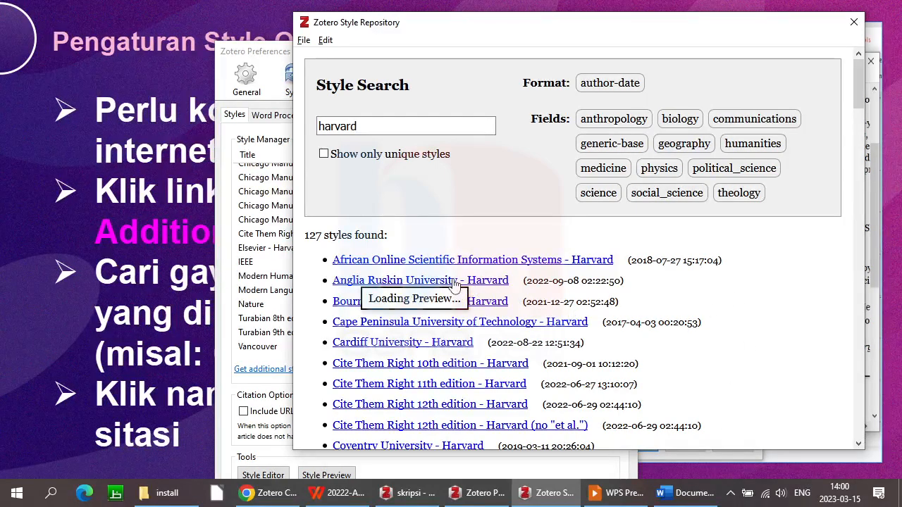
pyautogui.moveTo(454, 286)
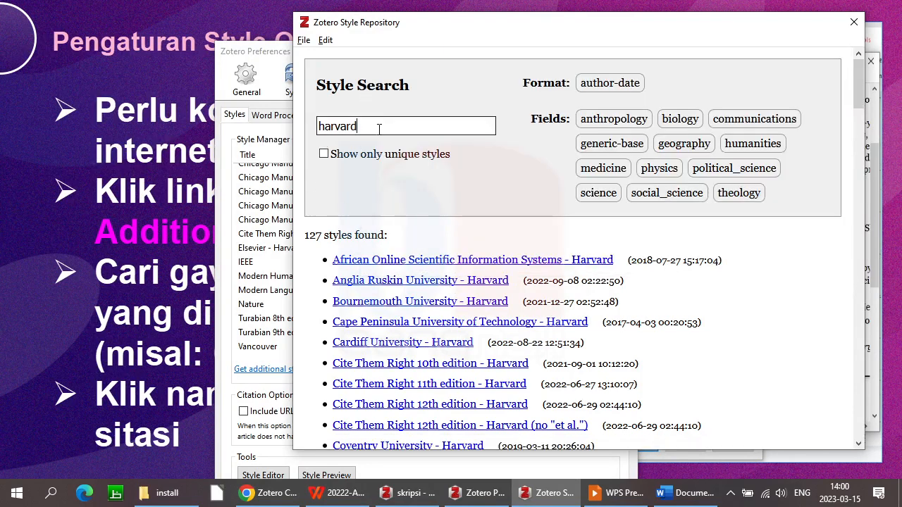
pyautogui.press('BackSpace')
pyautogui.press('BackSpace')
pyautogui.press('BackSpace')
pyautogui.press('BackSpace')
pyautogui.press('BackSpace')
pyautogui.press('BackSpace')
pyautogui.press('BackSpace')
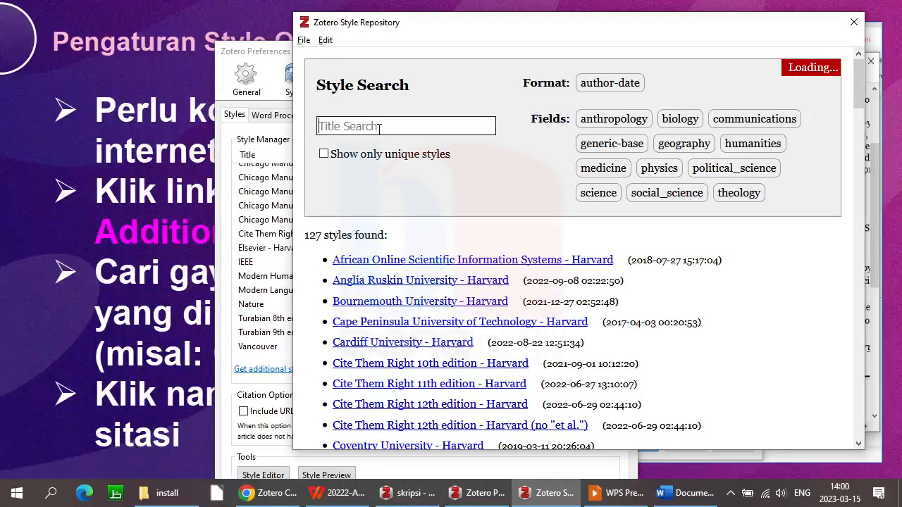
# Search the style repository for APA, browse the 55 results, then clear the search text
pyautogui.write('APA')
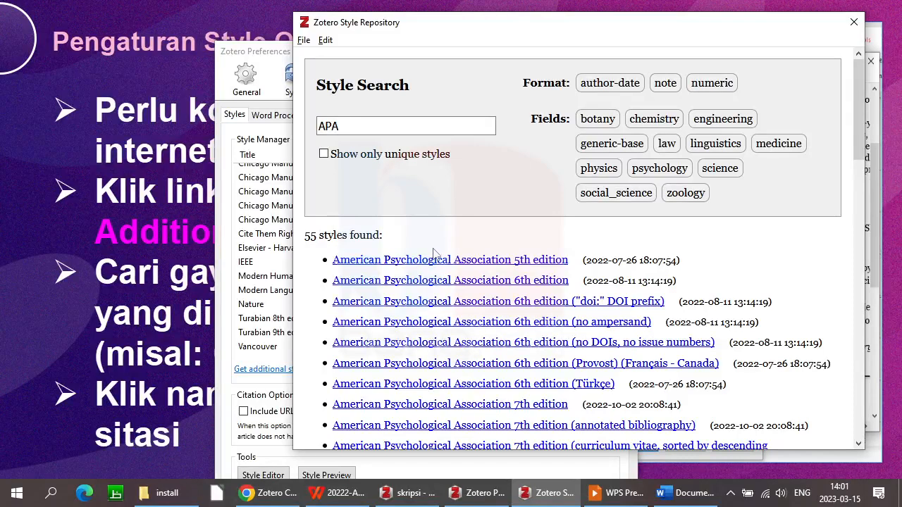
pyautogui.moveTo(432, 263)
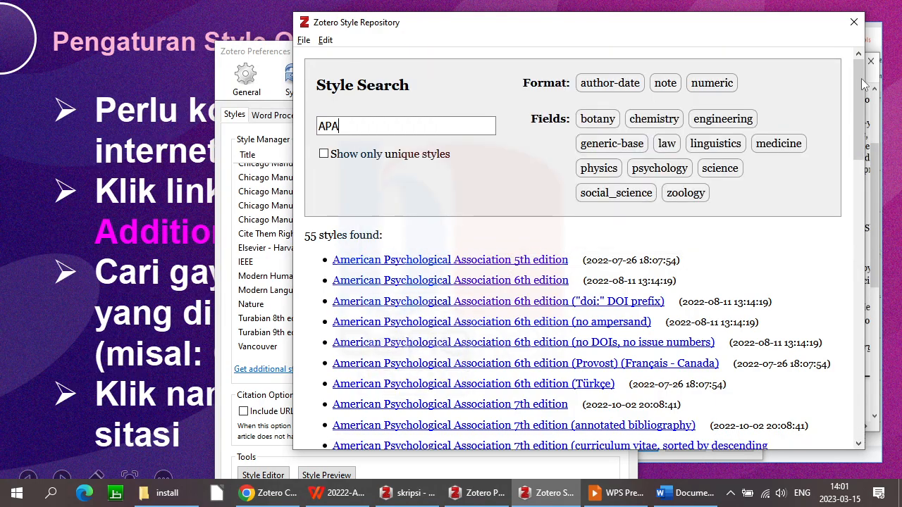
pyautogui.moveTo(862, 85); pyautogui.dragTo(824, 52)
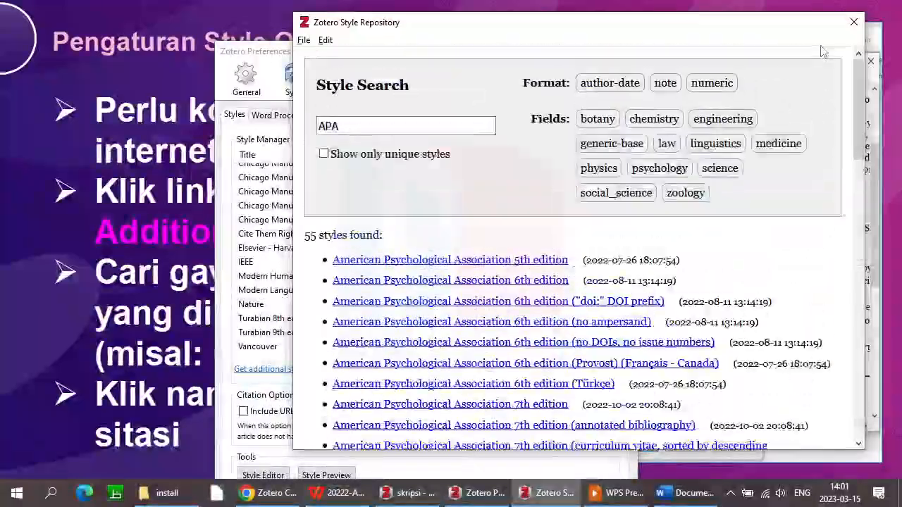
pyautogui.doubleClick(373, 123)
pyautogui.press('BackSpace')
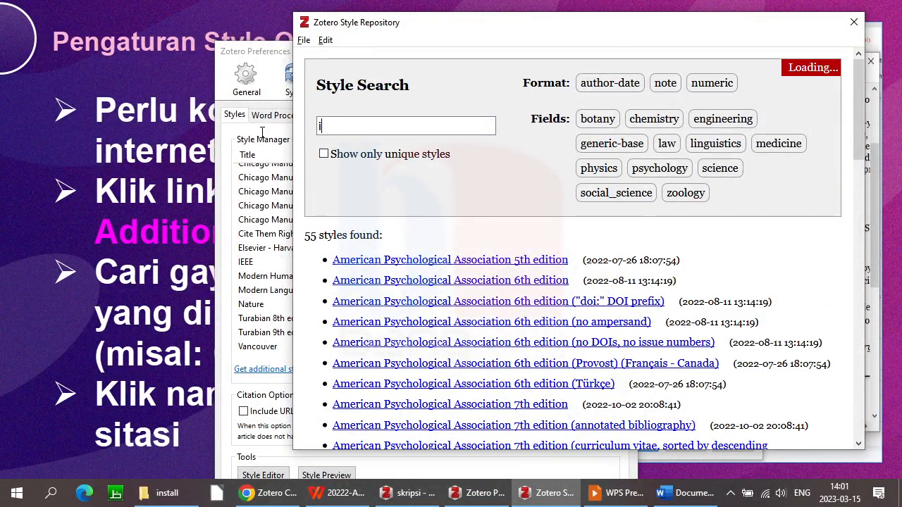
# Search the repository for ieee and install the IEEE citation style
pyautogui.write('ieee')
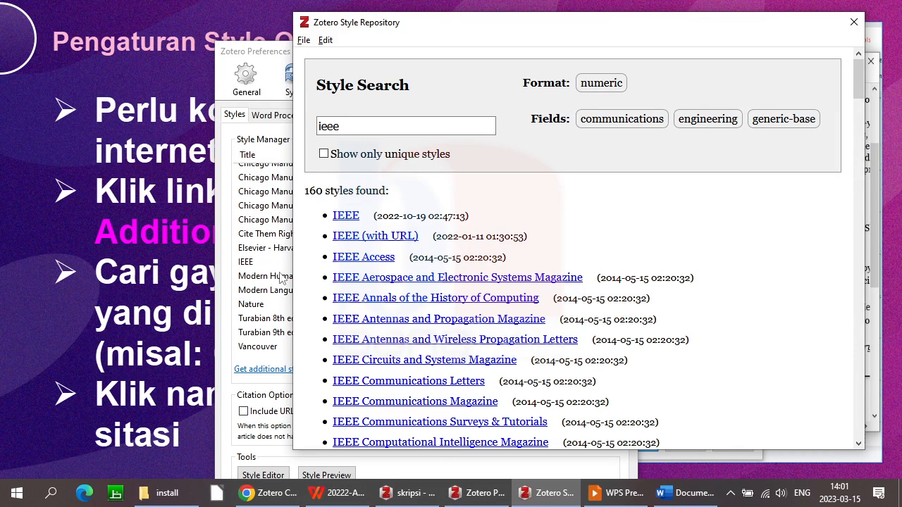
pyautogui.moveTo(341, 220)
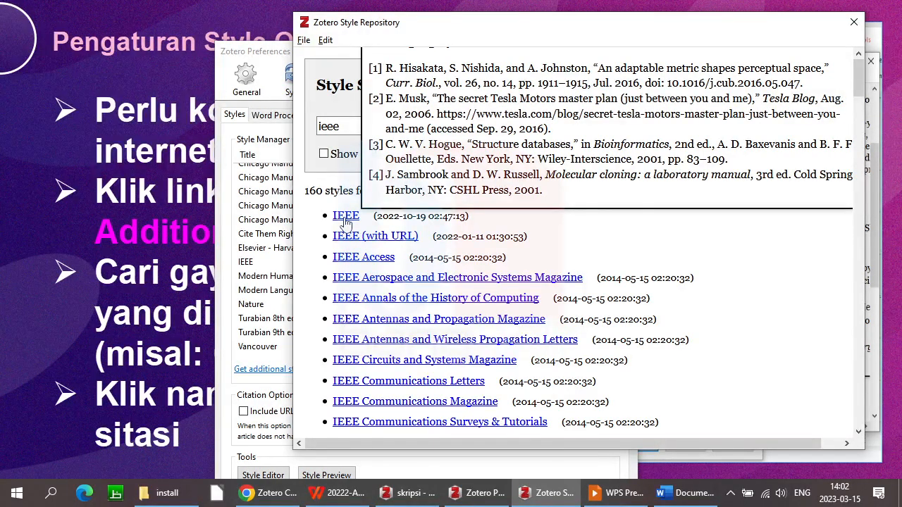
pyautogui.click(345, 216)
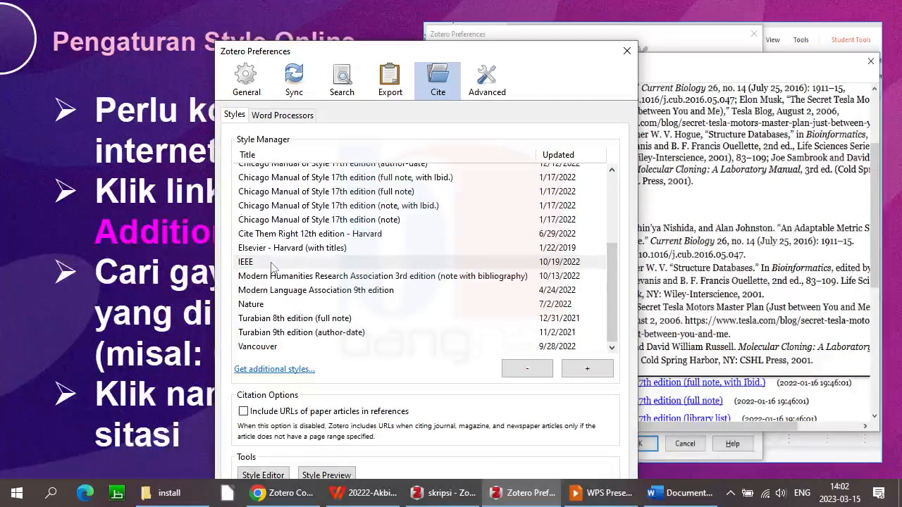
# Switch from Zotero Preferences to the slide show's Manajemen Referensi slide
pyautogui.hotkey('alt', 'Tab')
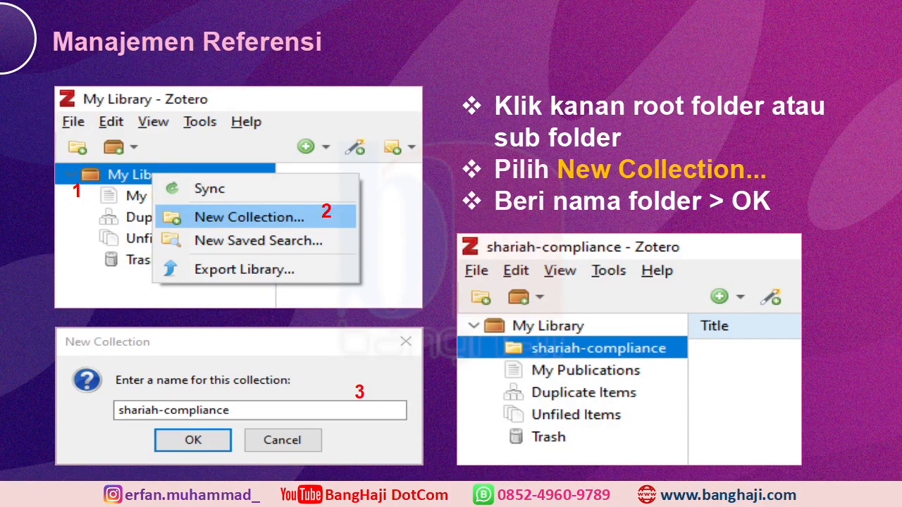
# Close Zotero Preferences and bring the main skripsi Zotero library window to front
pyautogui.hotkey('alt', 'Tab')
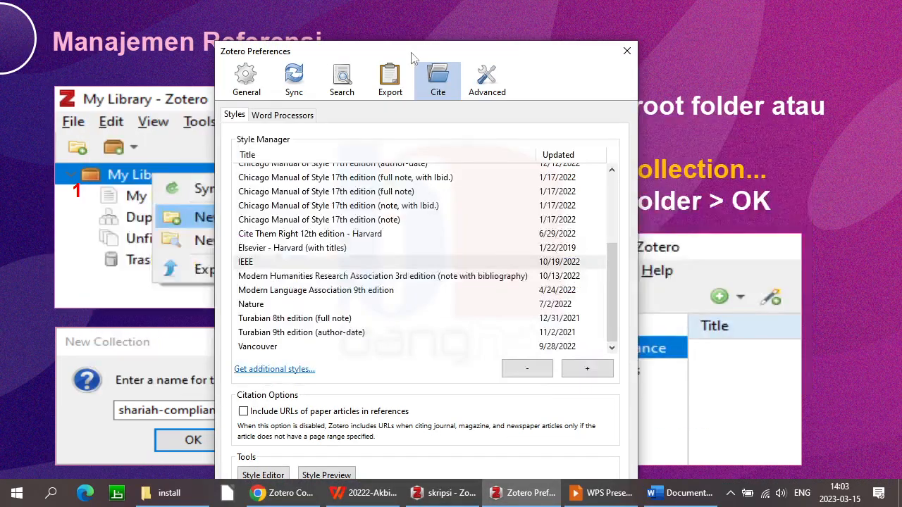
pyautogui.click(627, 51)
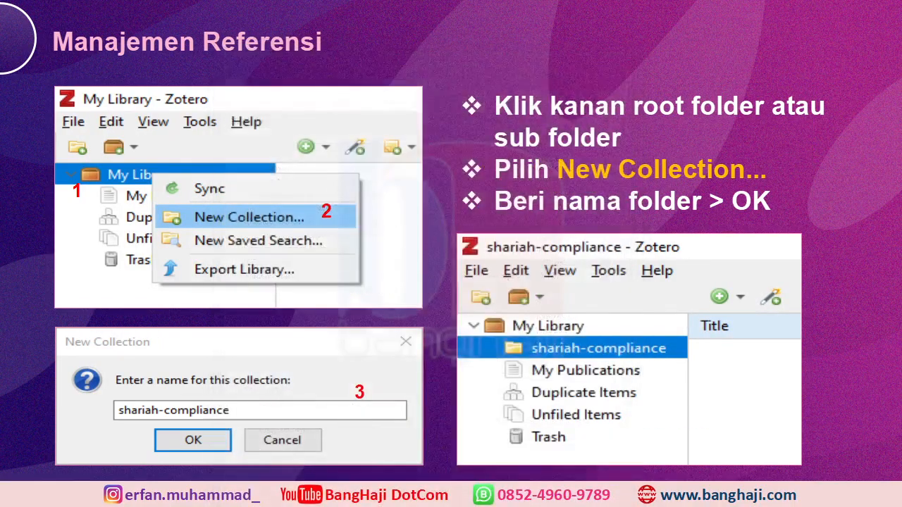
pyautogui.hotkey('alt', 'Tab')
pyautogui.hotkey('alt', 'Tab')
pyautogui.hotkey('alt', 'Tab')
pyautogui.hotkey('alt', 'Tab')
pyautogui.hotkey('alt', 'Tab')
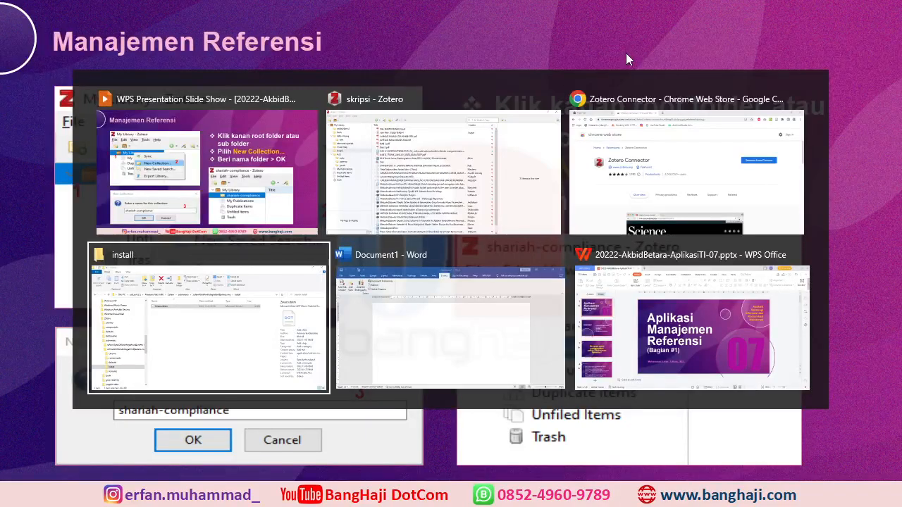
pyautogui.hotkey('alt', 'Tab')
pyautogui.hotkey('alt', 'Tab')
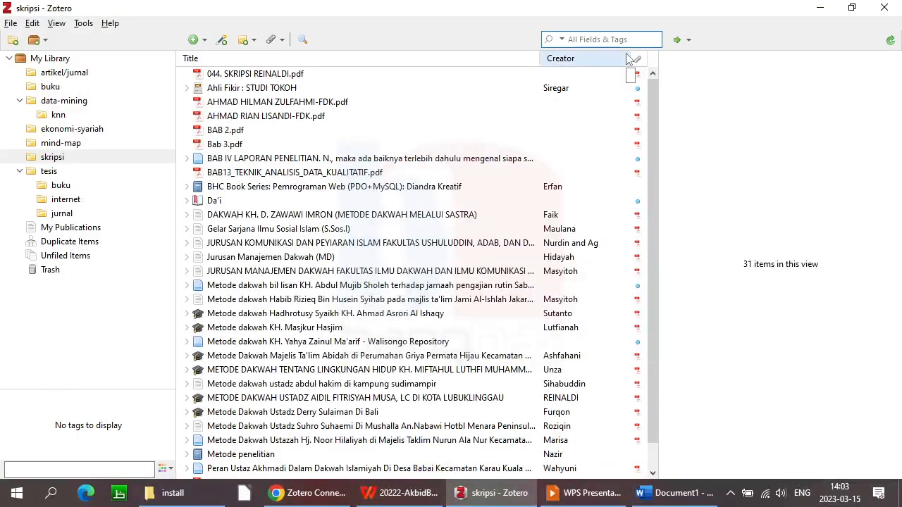
# Show all My Library items and consult the instruction slide before returning to Zotero
pyautogui.click(55, 59)
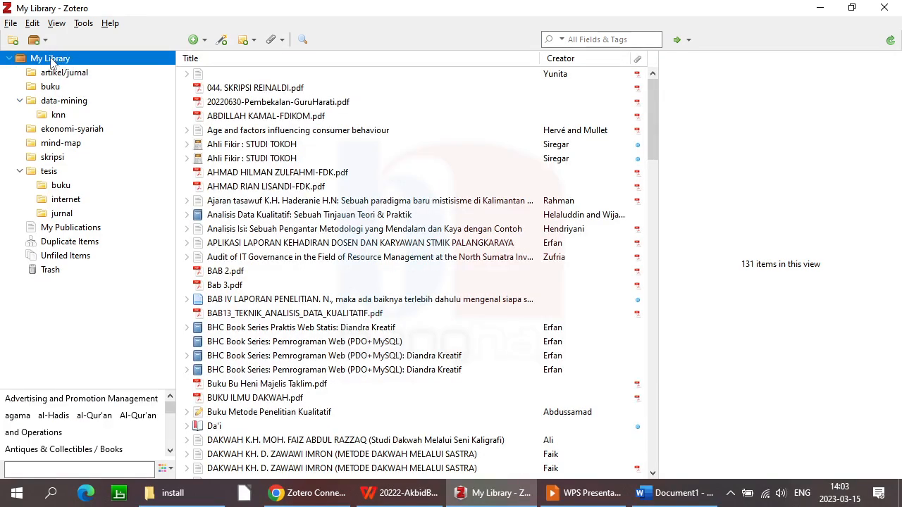
pyautogui.hotkey('alt', 'Tab')
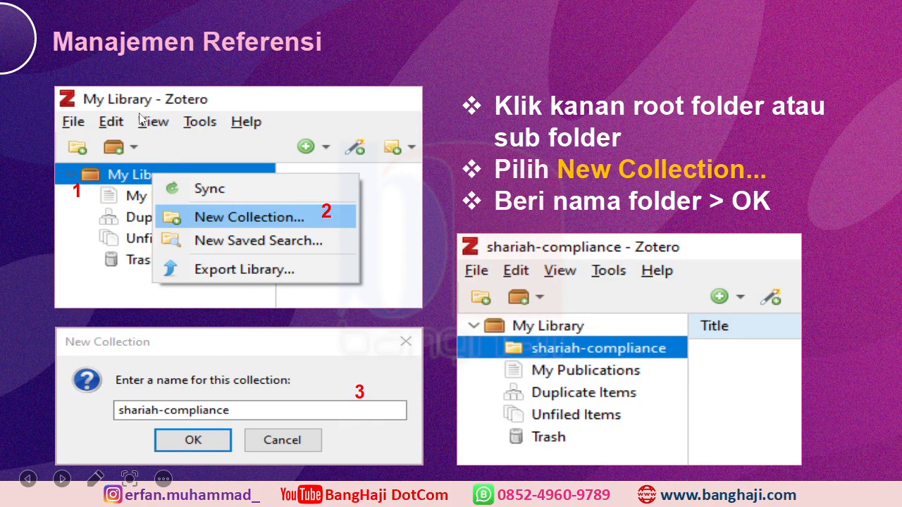
pyautogui.hotkey('alt', 'Tab')
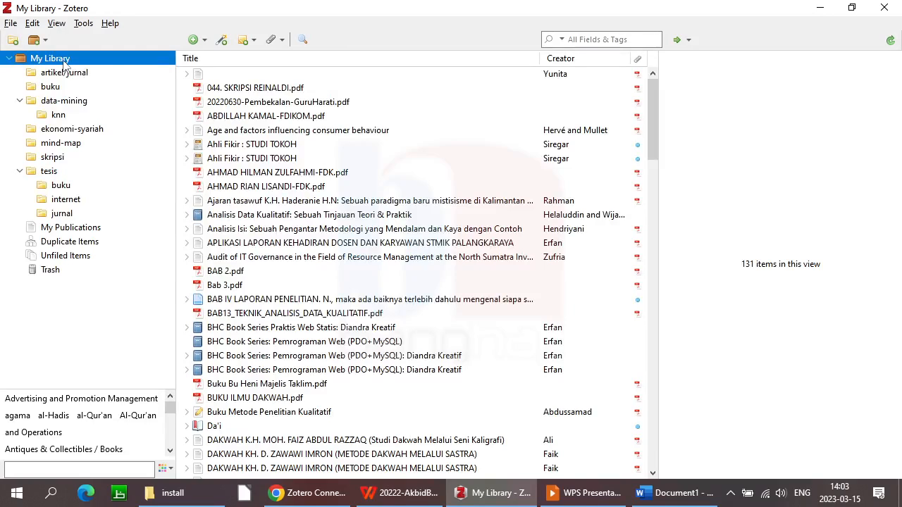
# Create a new collection named laporan-ta under My Library and select it
pyautogui.rightClick(64, 64)
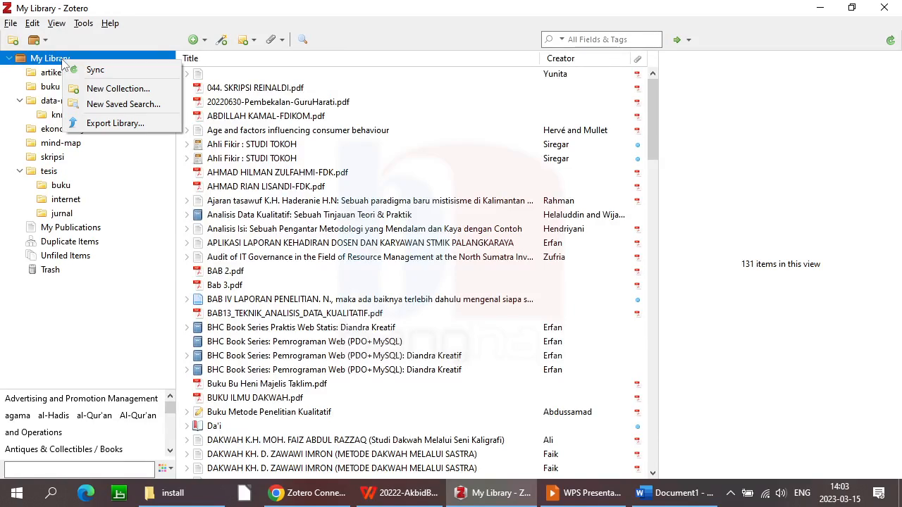
pyautogui.click(110, 88)
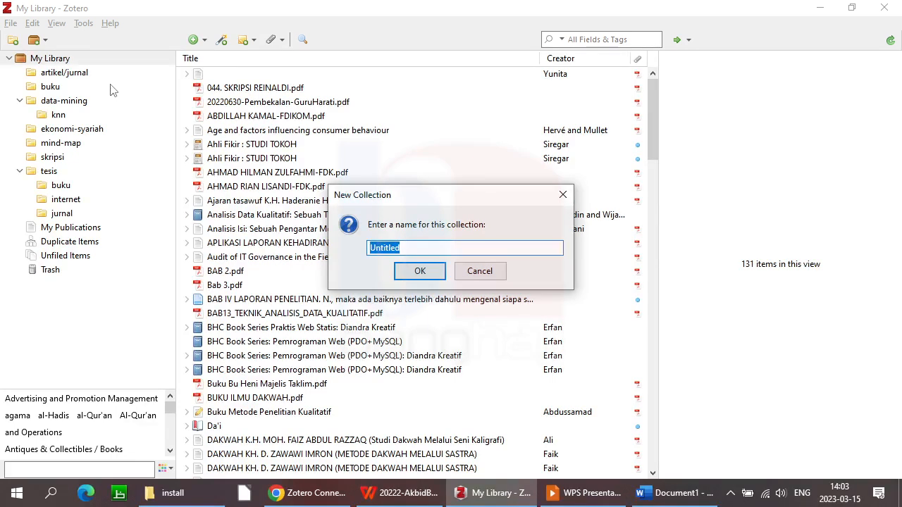
pyautogui.write('laporan-ta')
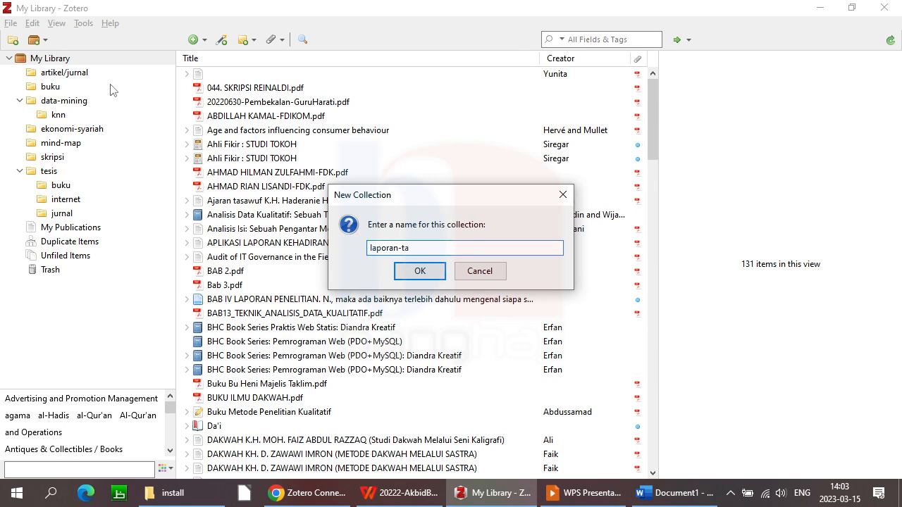
pyautogui.press('Return')
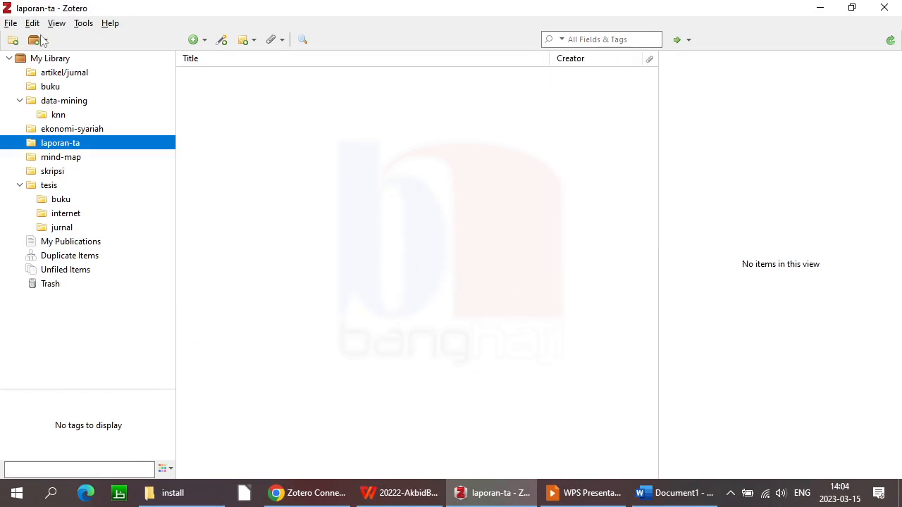
pyautogui.click(71, 159)
pyautogui.click(68, 147)
# Add jurnal and buku subcollections inside the laporan-ta collection
pyautogui.rightClick(62, 146)
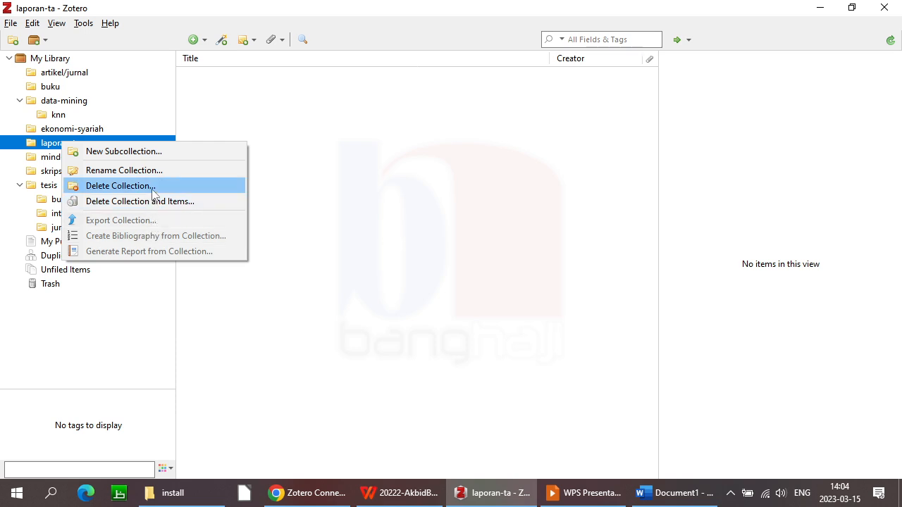
pyautogui.click(163, 150)
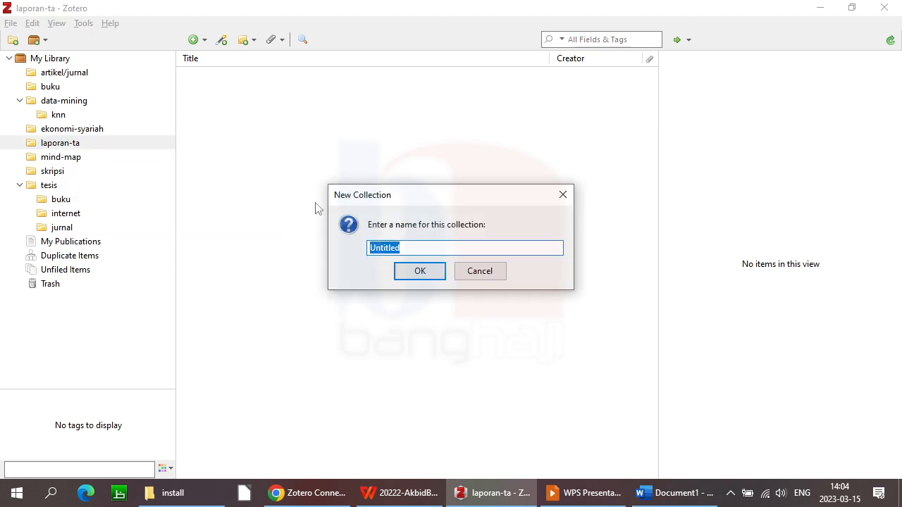
pyautogui.write('ar')
pyautogui.press('BackSpace')
pyautogui.press('BackSpace')
pyautogui.write('jurnal')
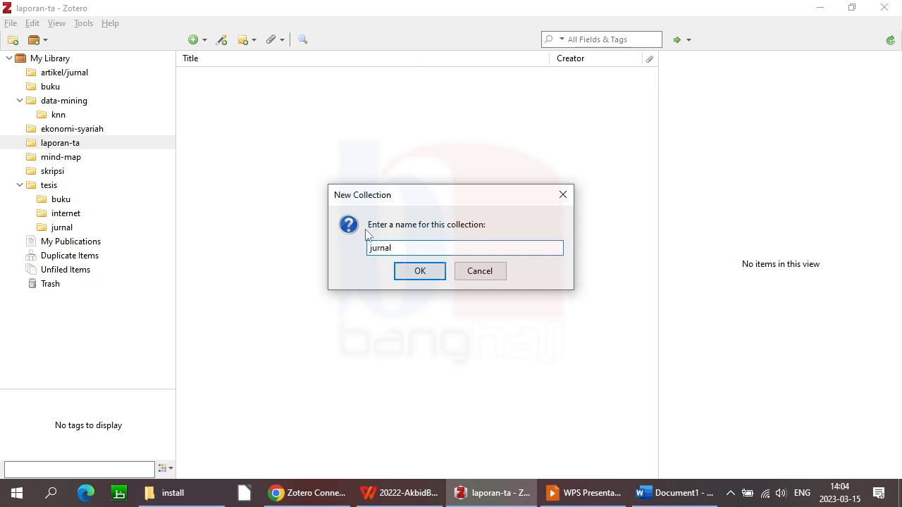
pyautogui.press('Return')
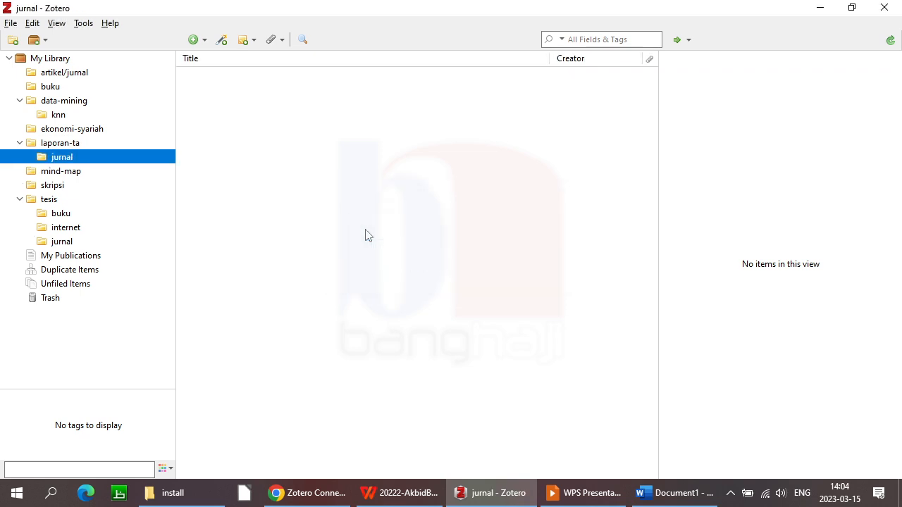
pyautogui.click(68, 147)
pyautogui.rightClick(68, 150)
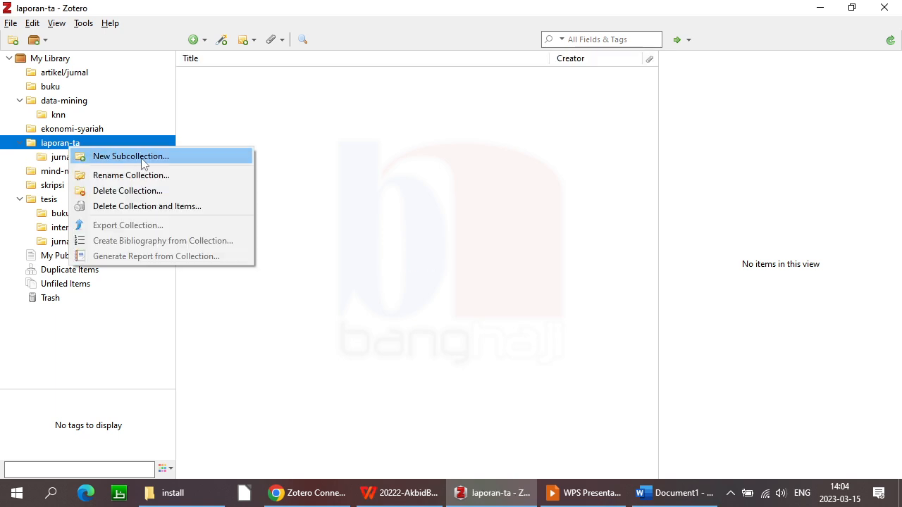
pyautogui.click(143, 161)
pyautogui.write('buku')
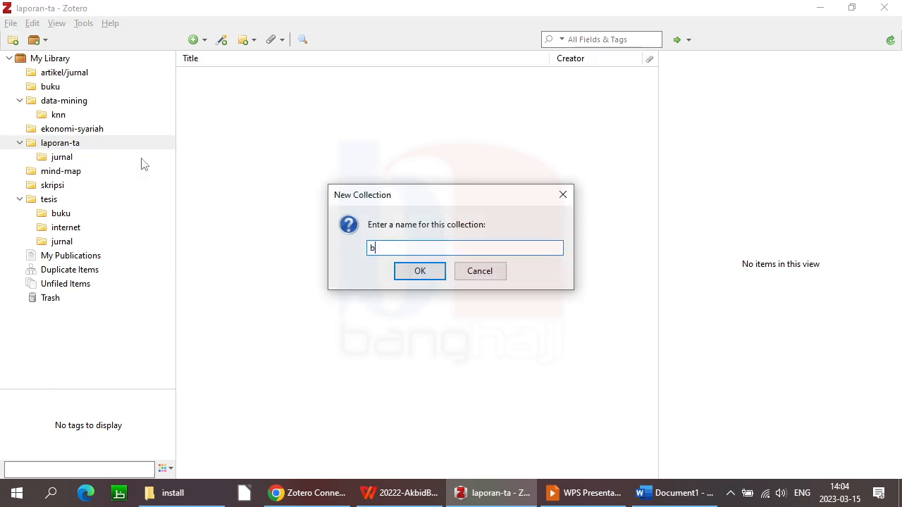
pyautogui.click(418, 272)
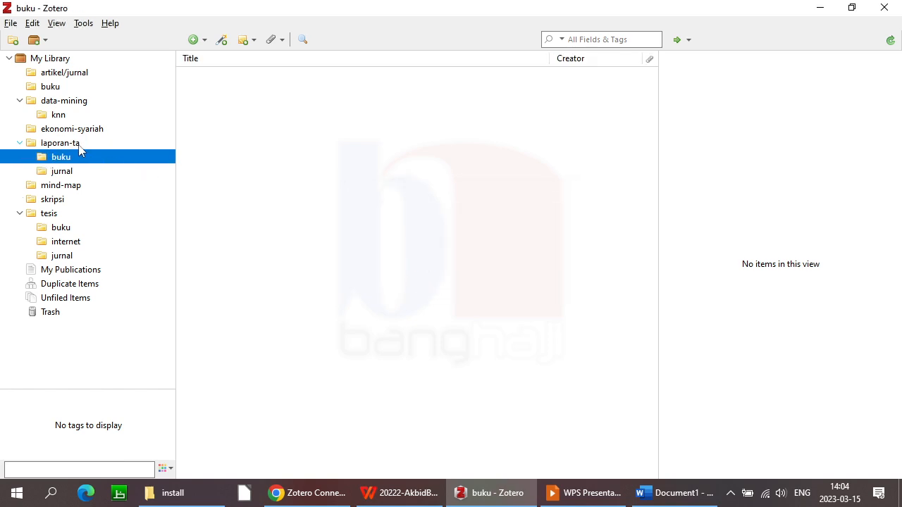
# Add a website subcollection to laporan-ta, check buku and jurnal, then return to the slide show
pyautogui.rightClick(79, 145)
pyautogui.click(130, 158)
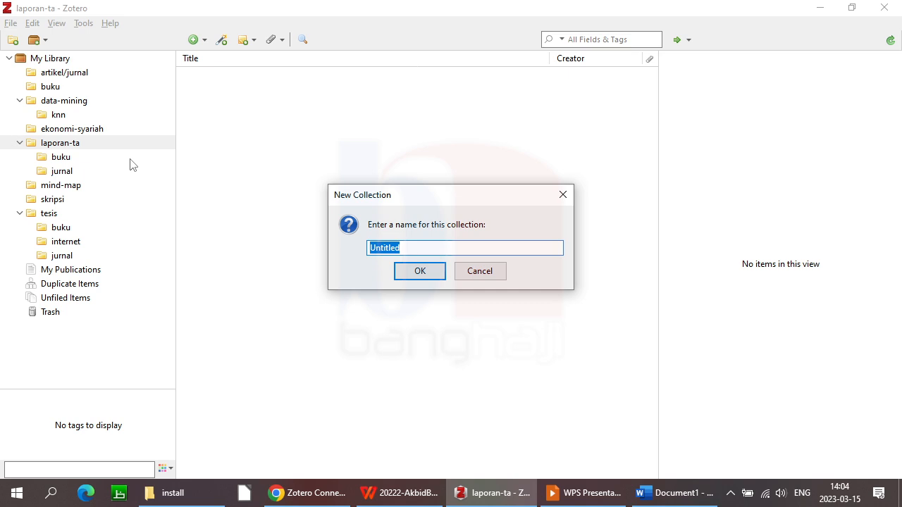
pyautogui.write('website')
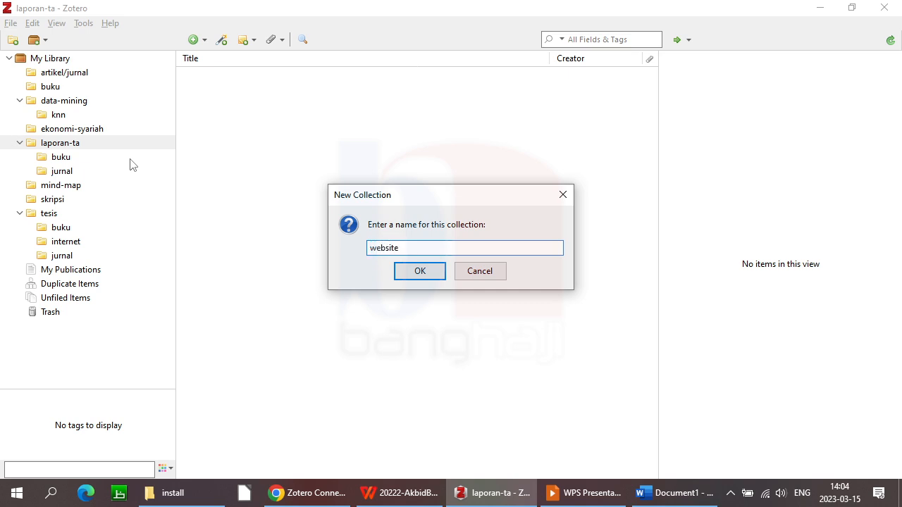
pyautogui.click(428, 272)
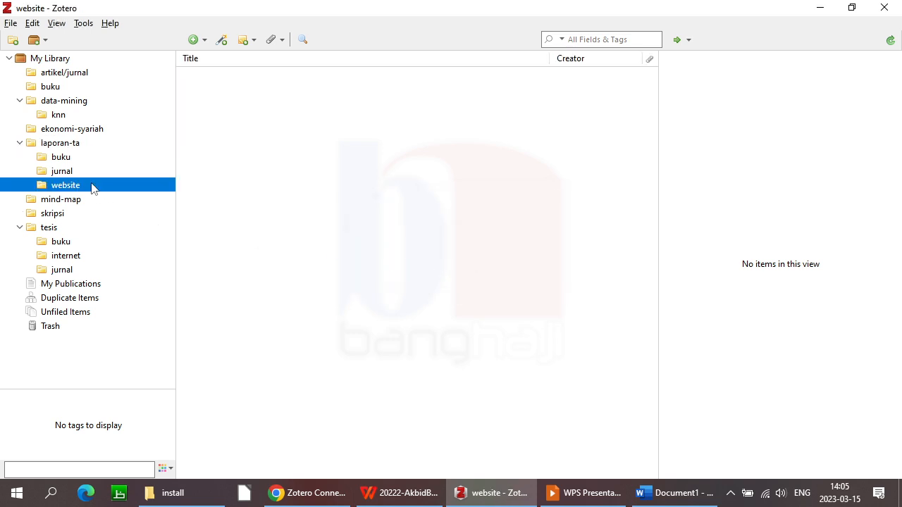
pyautogui.click(64, 158)
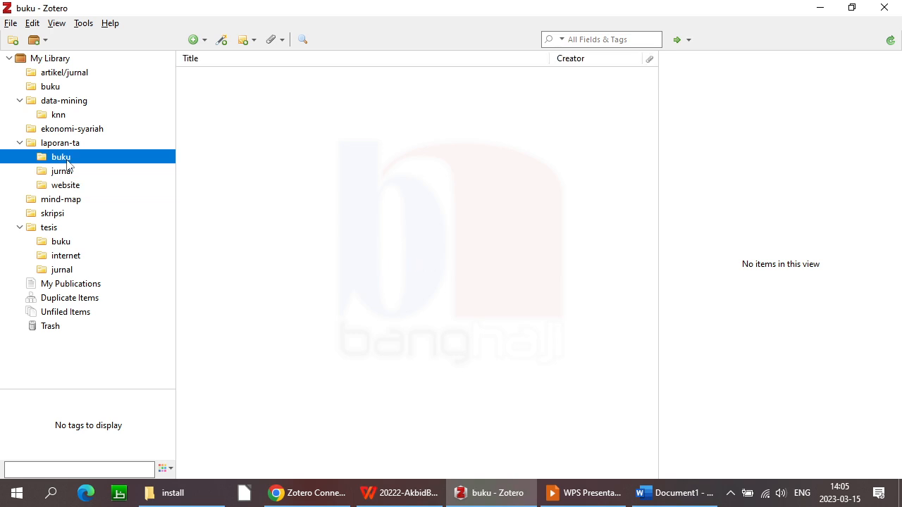
pyautogui.click(68, 173)
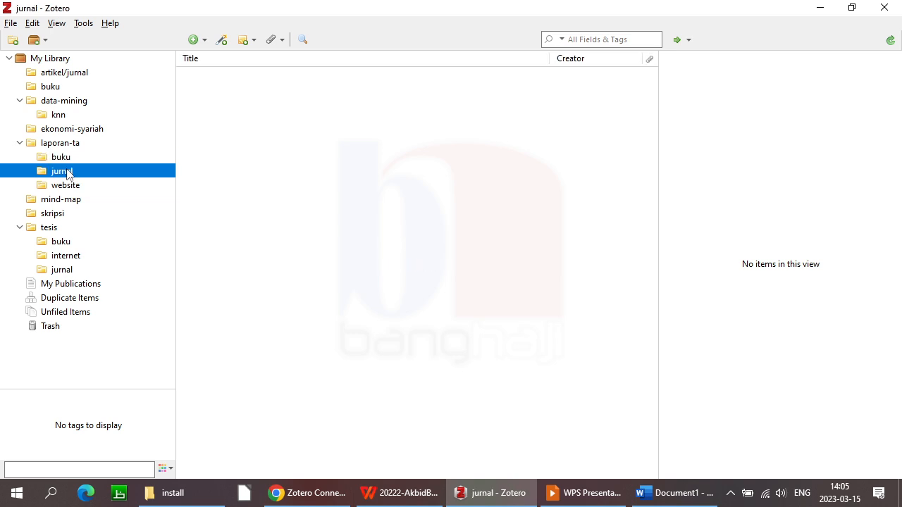
pyautogui.hotkey('alt', 'Tab')
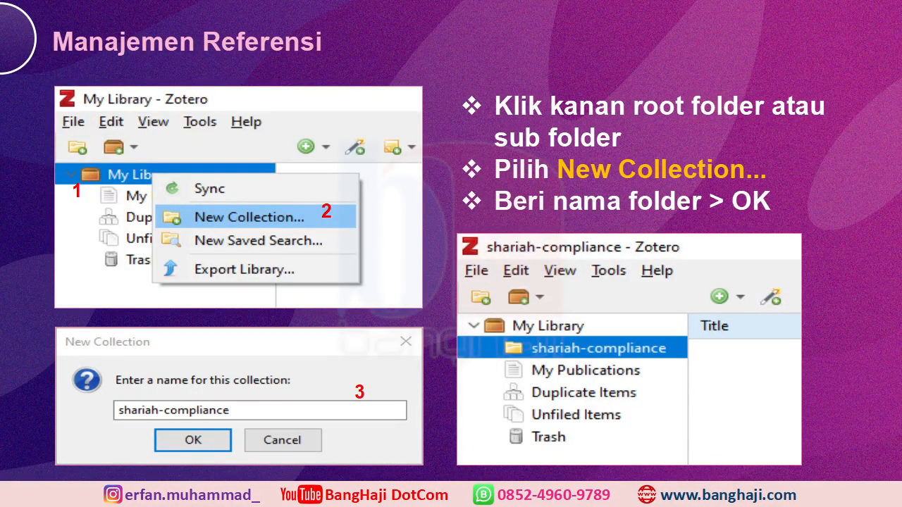
# Advance to the Entri Data Referensi Manual slide, then switch back to Zotero
pyautogui.press('Right')
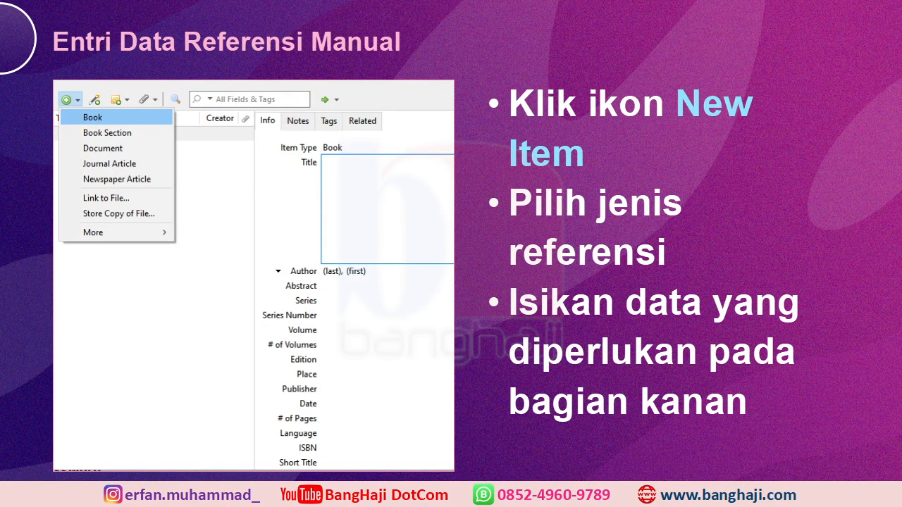
pyautogui.hotkey('alt', 'Tab')
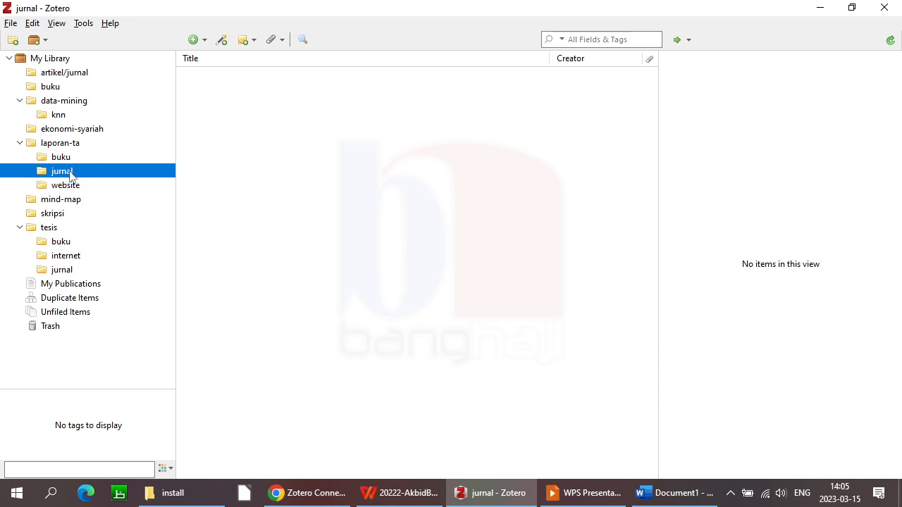
# Create a new Book item in laporan-ta's buku subcollection
pyautogui.click(64, 159)
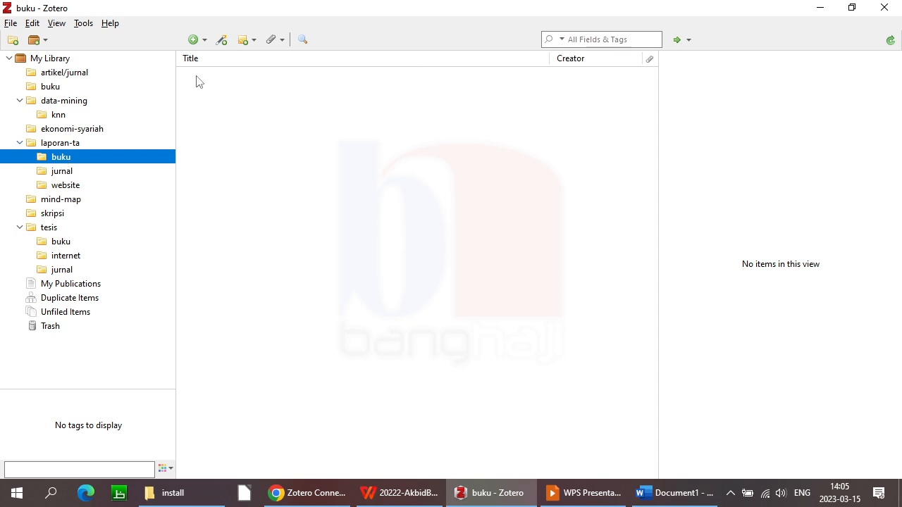
pyautogui.click(205, 40)
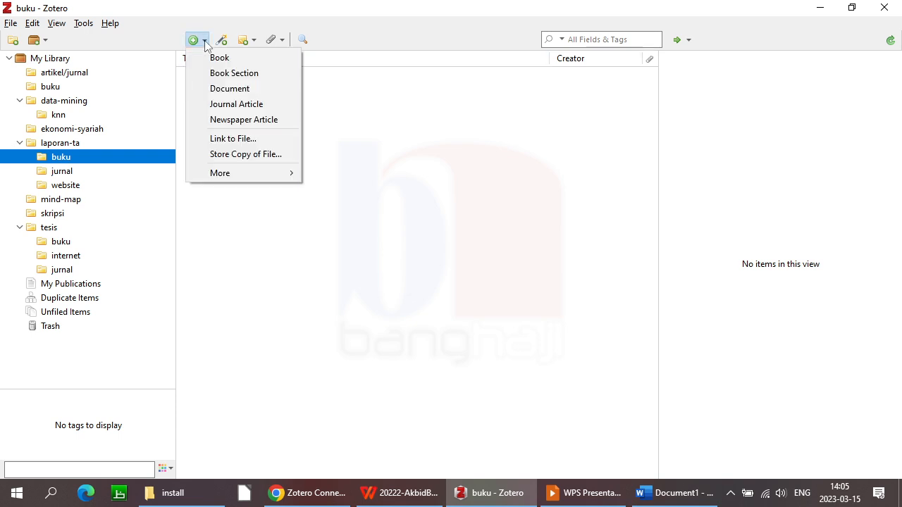
pyautogui.moveTo(262, 182)
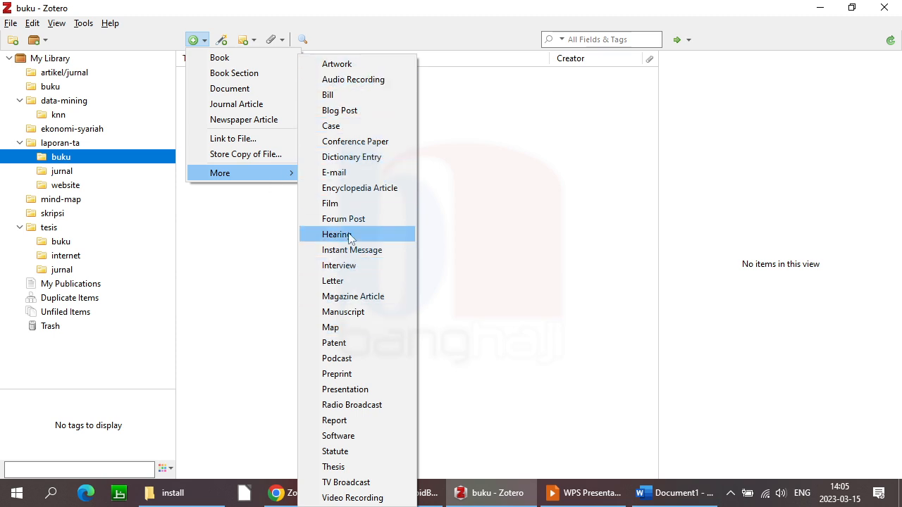
pyautogui.click(219, 59)
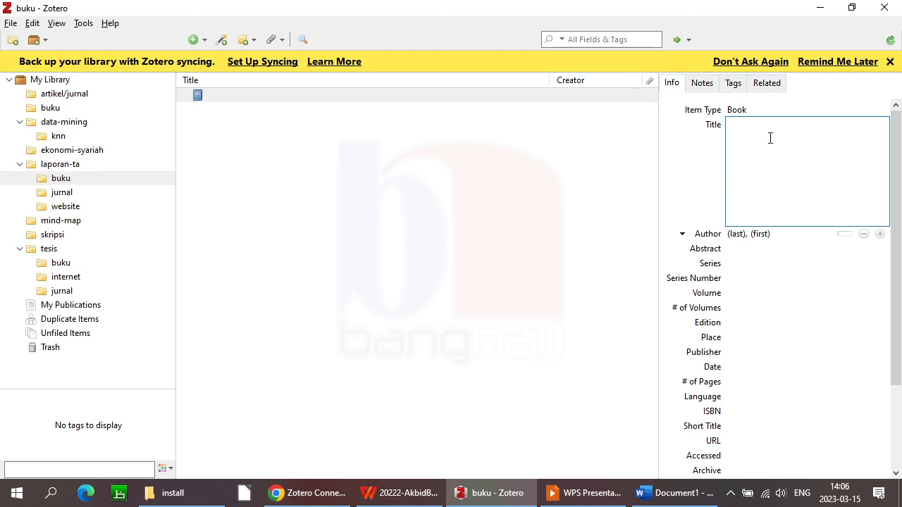
# Title the book 'BHC Book Series: Pemrograman Web (PDO+MySQL)', correcting typos, and save it
pyautogui.write('BHC Book Series: pemrograman ')
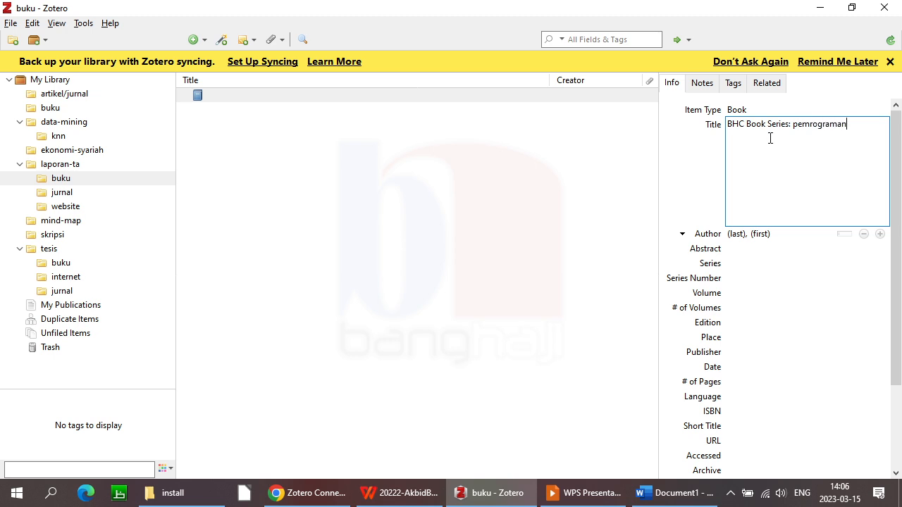
pyautogui.write('Web (PDO+NySQL)')
pyautogui.press('Left')
pyautogui.press('Left')
pyautogui.hotkey('shift', 'Left')
pyautogui.write('M')
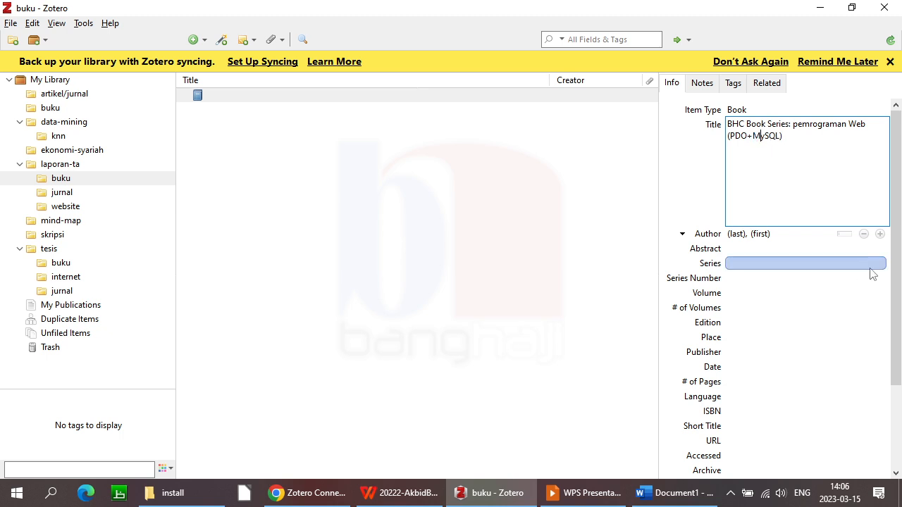
pyautogui.hotkey('shift', 'Left')
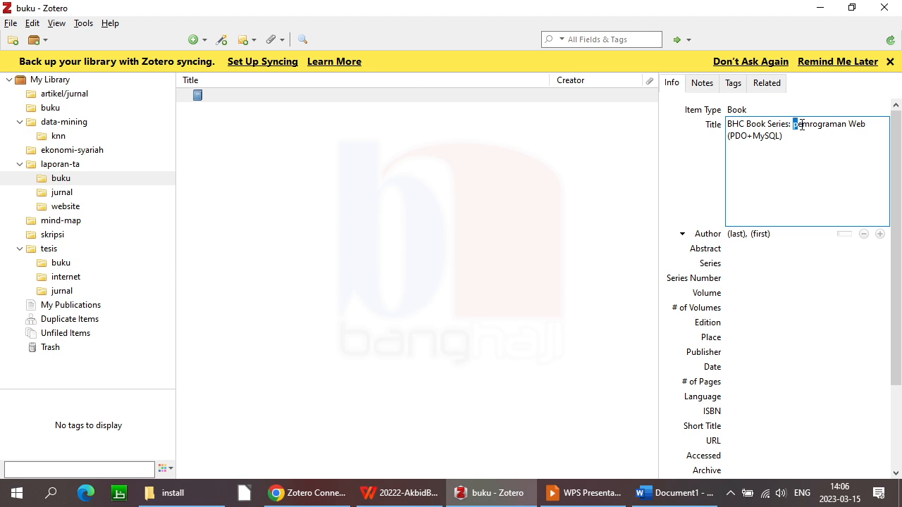
pyautogui.write('P')
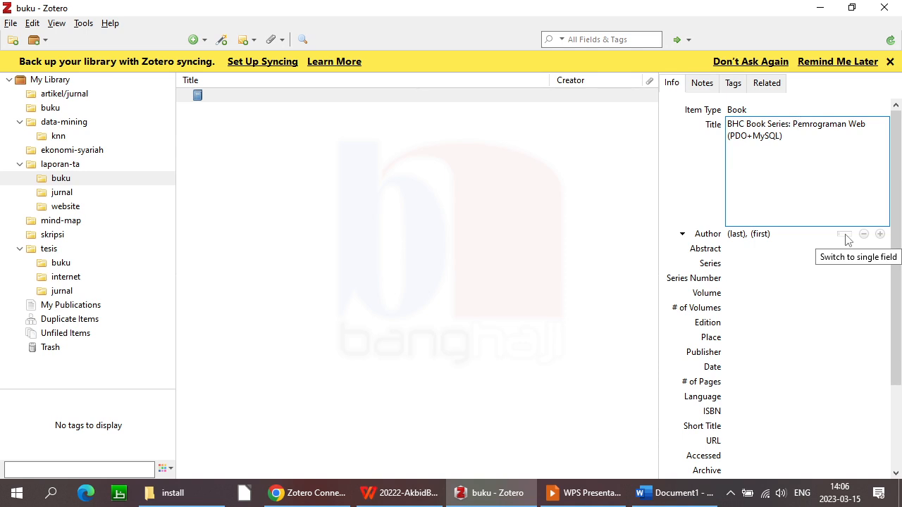
pyautogui.press('Return')
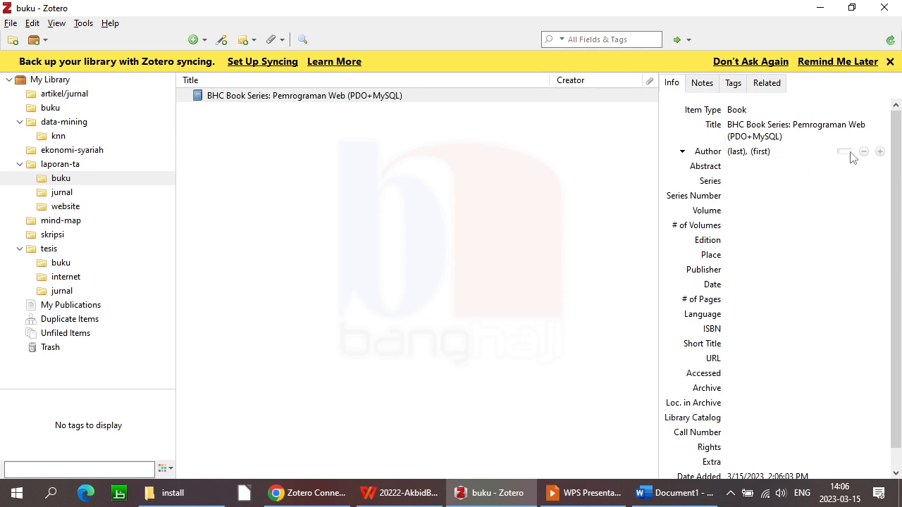
pyautogui.click(846, 154)
pyautogui.click(820, 154)
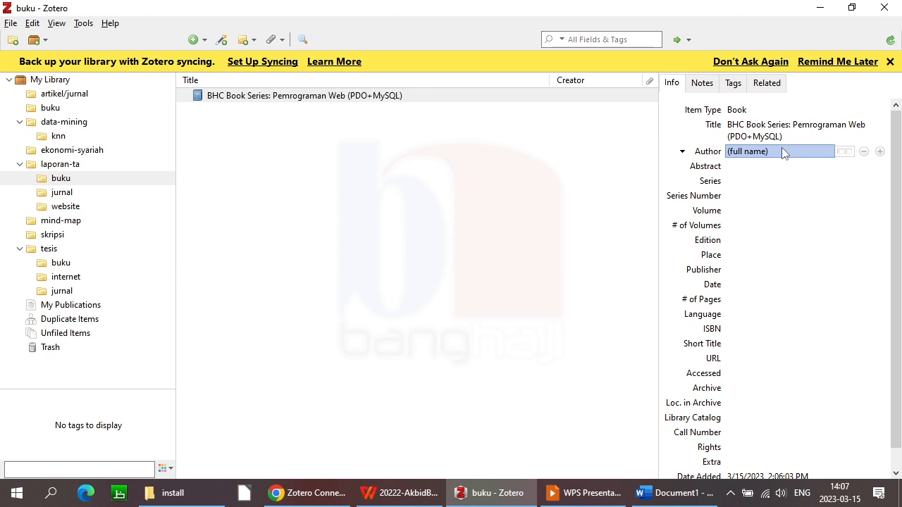
pyautogui.click(848, 156)
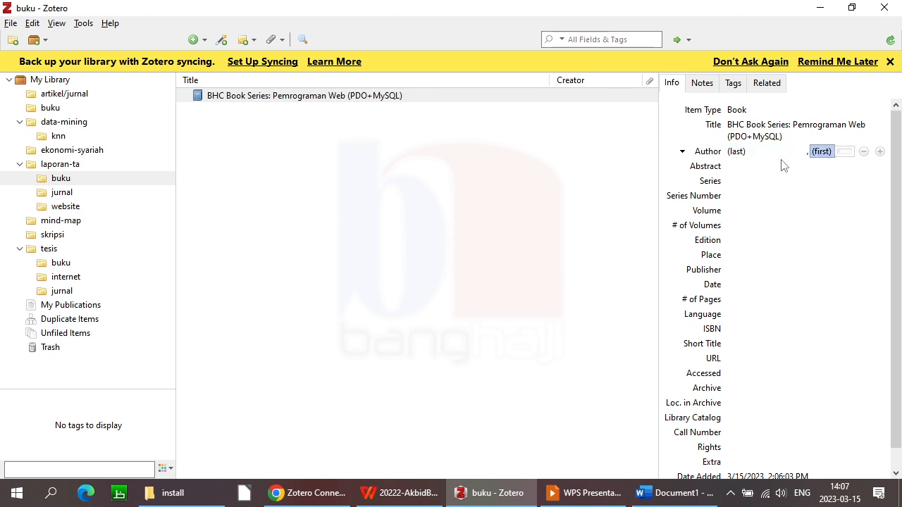
pyautogui.click(753, 155)
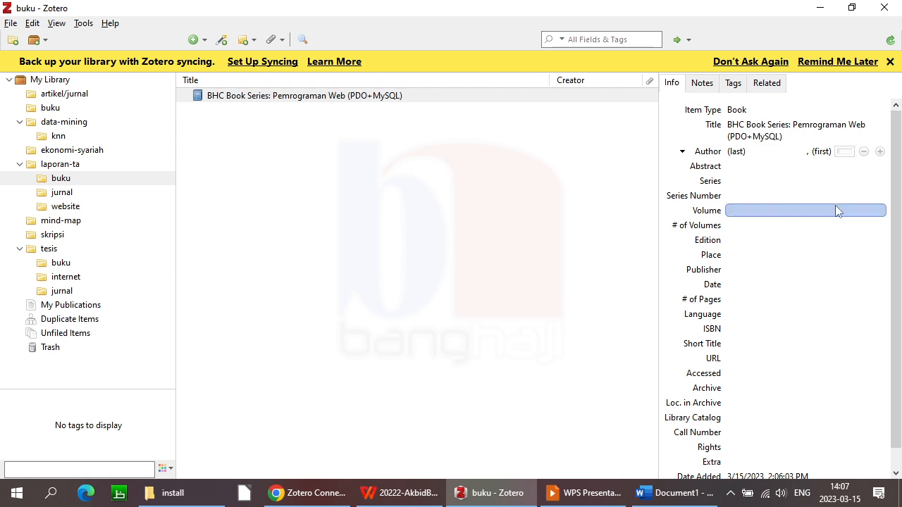
pyautogui.click(845, 152)
pyautogui.click(766, 155)
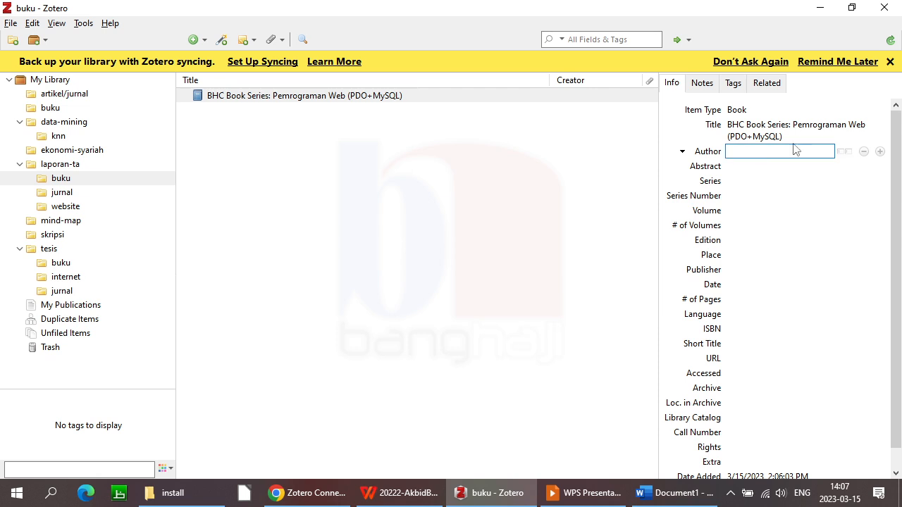
pyautogui.click(847, 153)
pyautogui.click(847, 155)
pyautogui.click(746, 157)
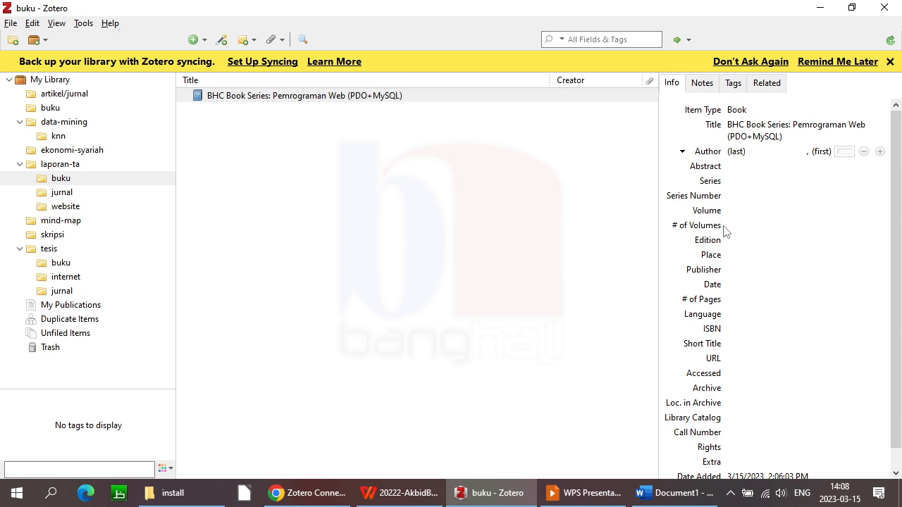
pyautogui.click(842, 127)
pyautogui.click(741, 154)
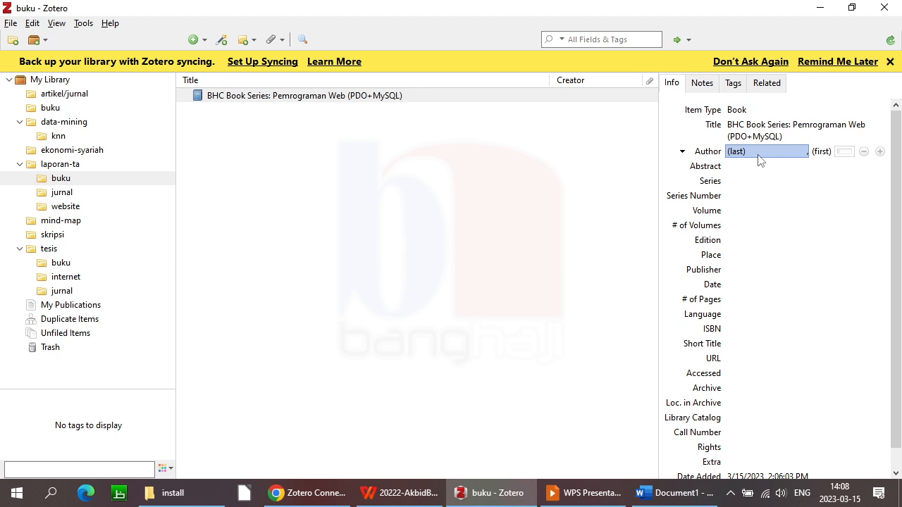
pyautogui.click(749, 152)
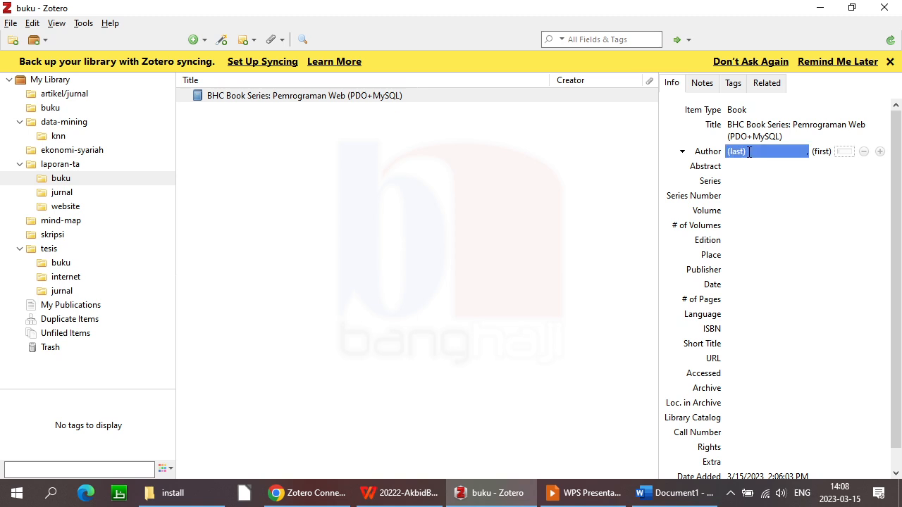
pyautogui.write('sari')
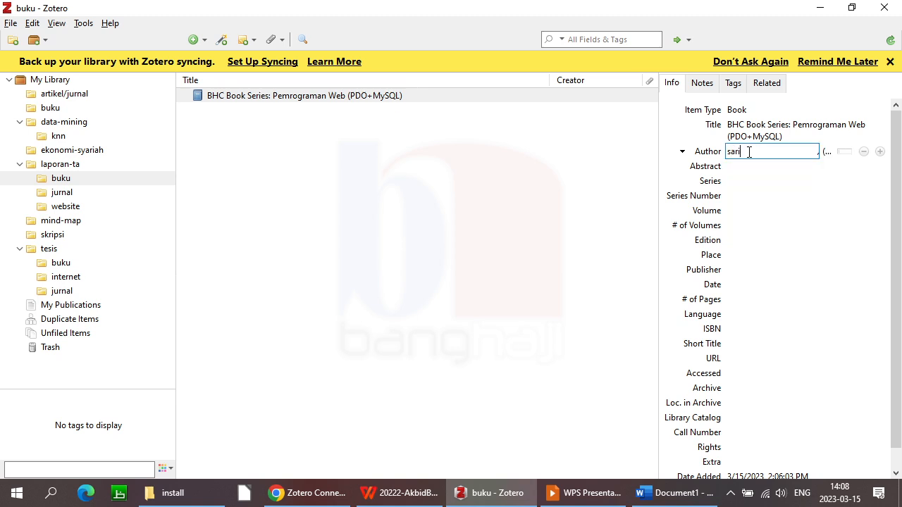
pyautogui.press('BackSpace')
pyautogui.press('BackSpace')
pyautogui.press('BackSpace')
pyautogui.press('BackSpace')
pyautogui.write('Sari')
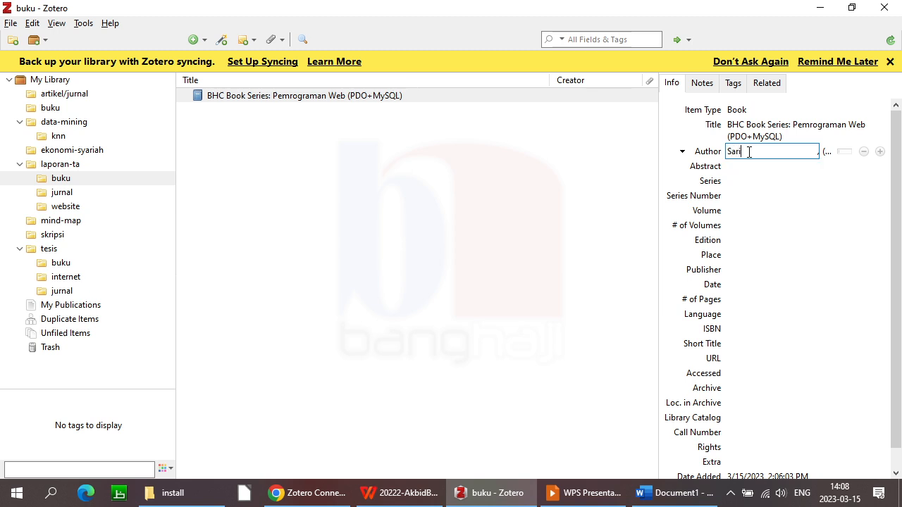
pyautogui.press('Tab')
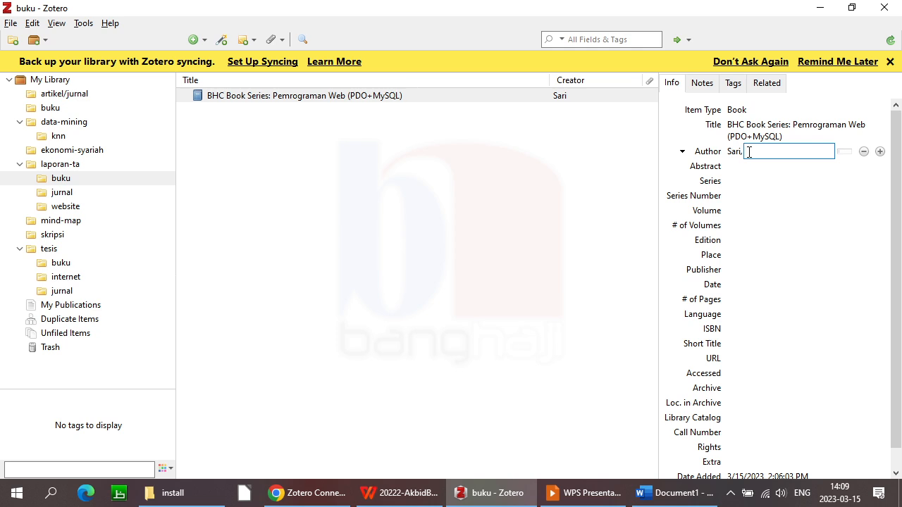
pyautogui.write('Yany Puspita')
pyautogui.click(861, 153)
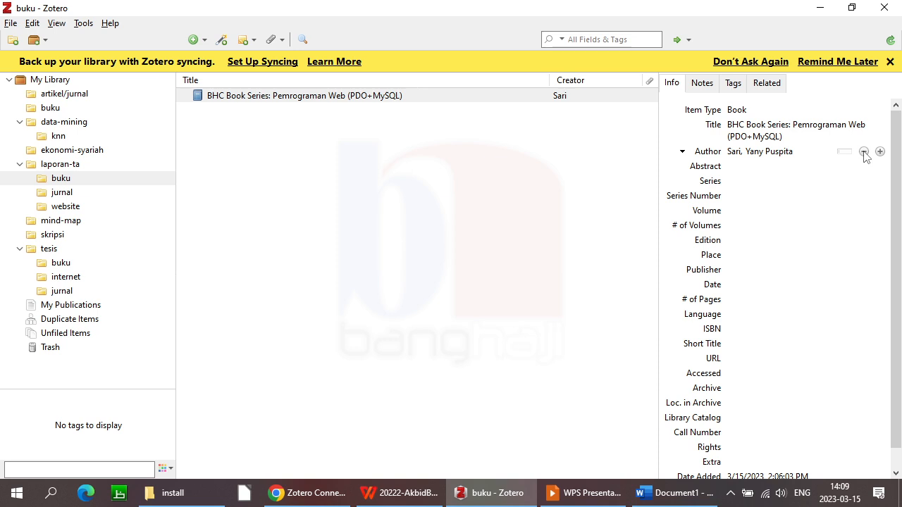
pyautogui.click(864, 152)
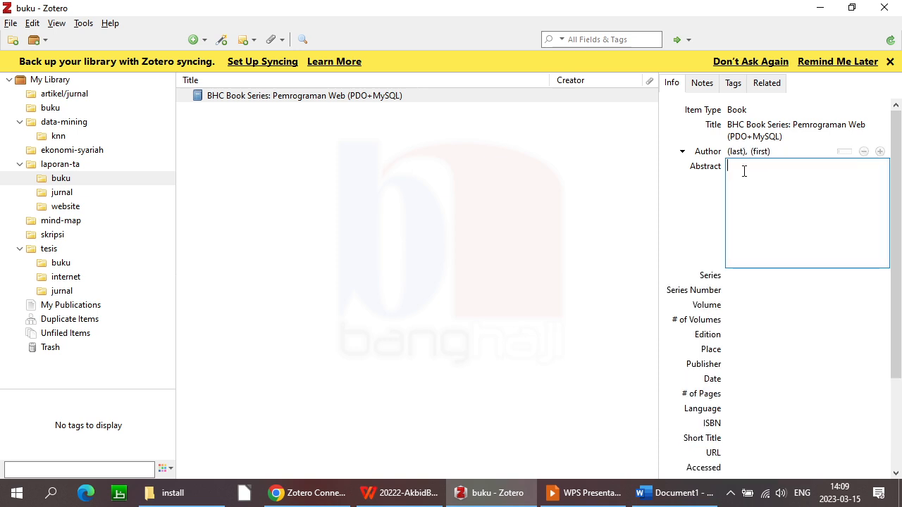
pyautogui.click(846, 154)
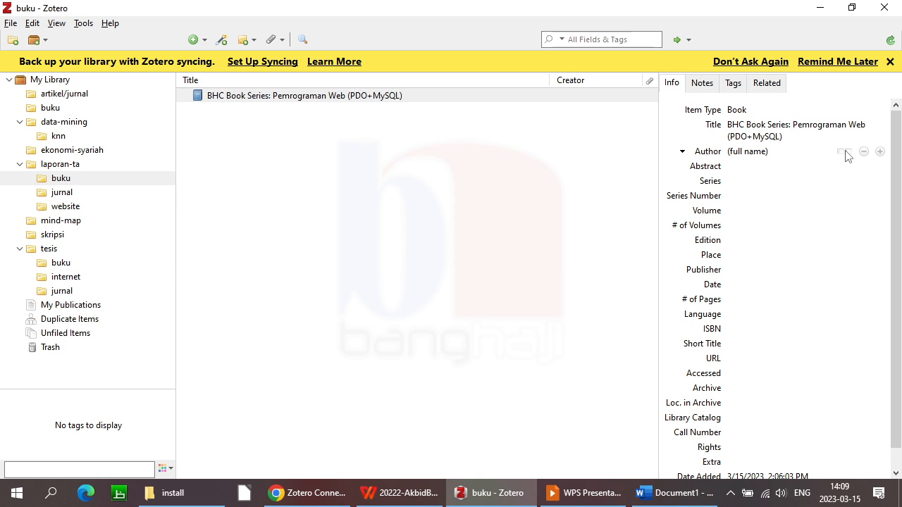
pyautogui.click(845, 154)
pyautogui.click(795, 159)
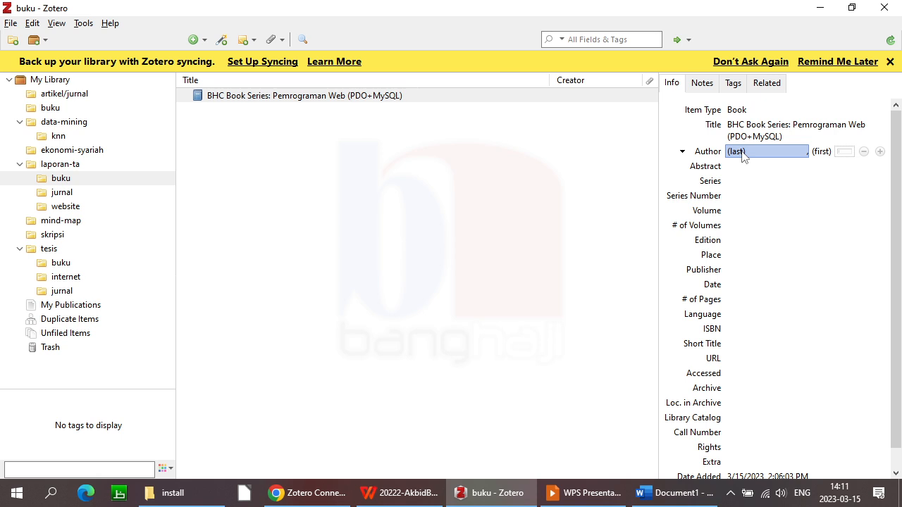
# Enter the author's surname and first name in the Pemrograman Web book's Author field
pyautogui.click(736, 169)
pyautogui.click(737, 156)
pyautogui.click(735, 154)
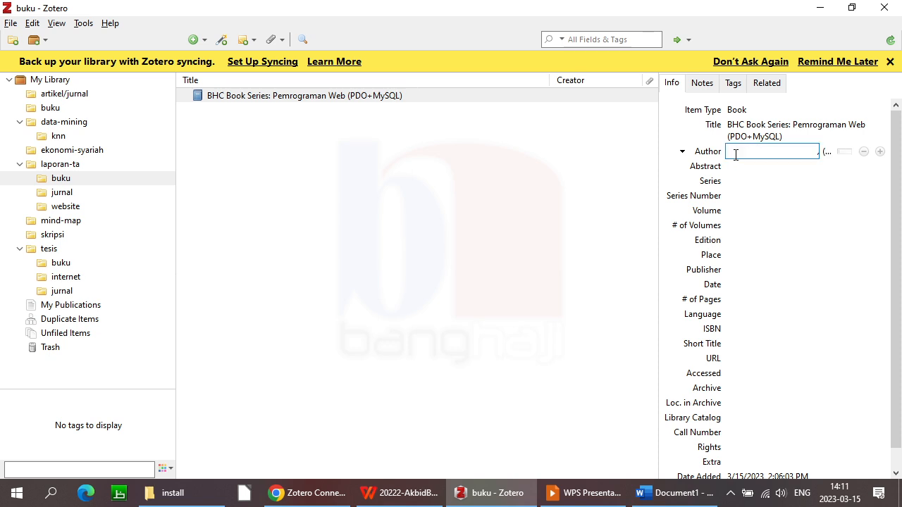
pyautogui.write('Erfan')
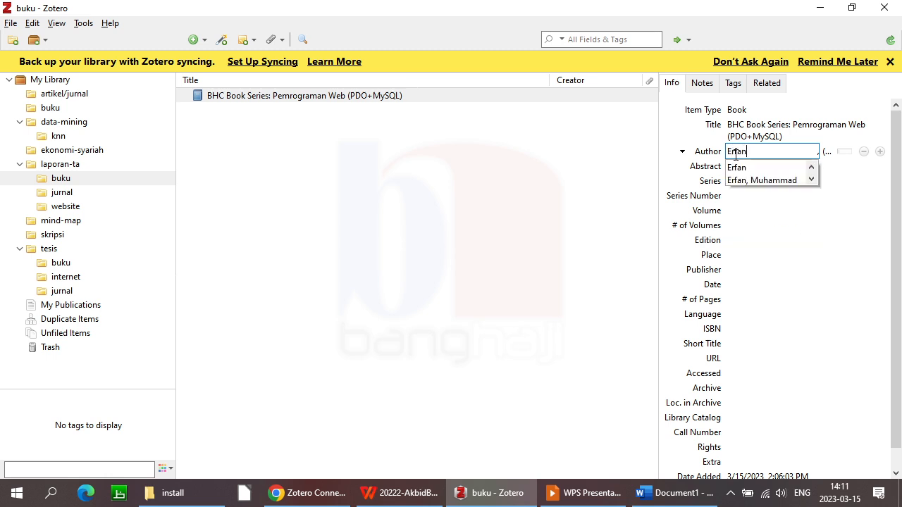
pyautogui.press('Tab')
pyautogui.write('Muhammad')
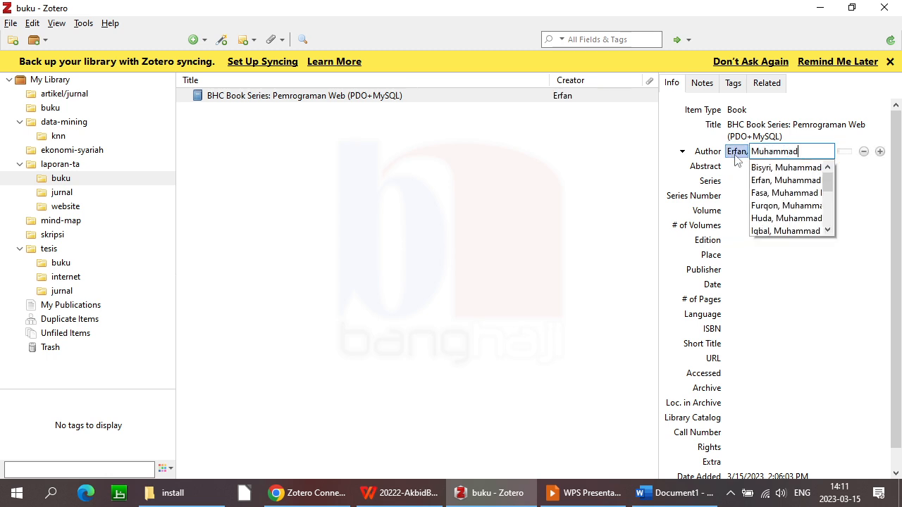
pyautogui.press('Return')
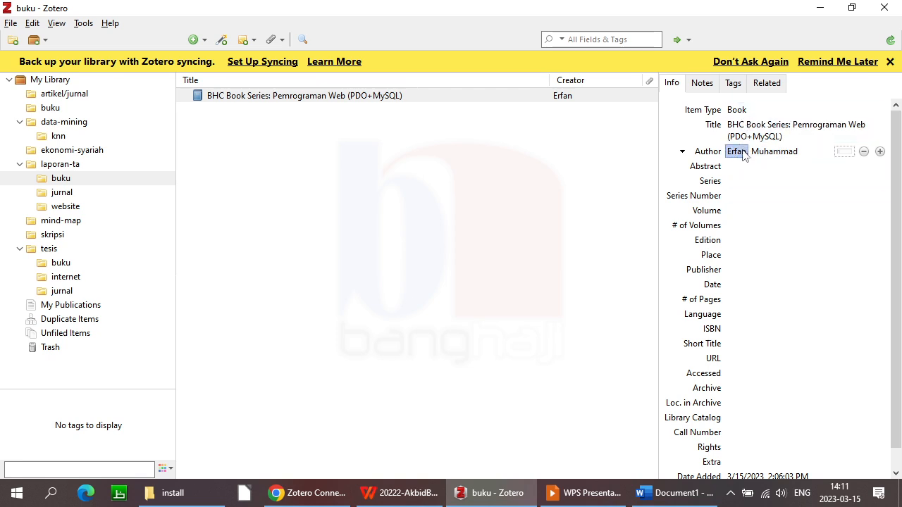
# Set the book's Place to Yogyakarta, Publisher to Diandra Kreatif and Date to 2018
pyautogui.click(730, 257)
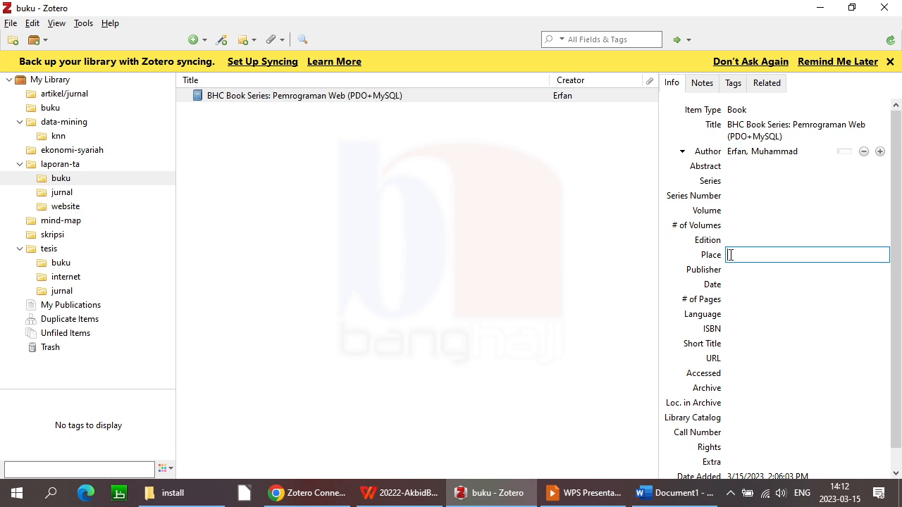
pyautogui.write('Yo')
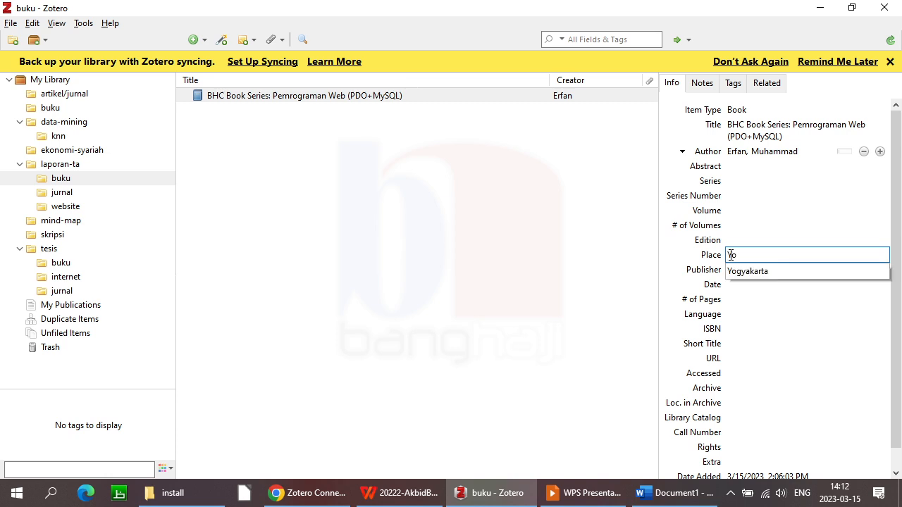
pyautogui.press('Down')
pyautogui.press('Return')
pyautogui.click(735, 271)
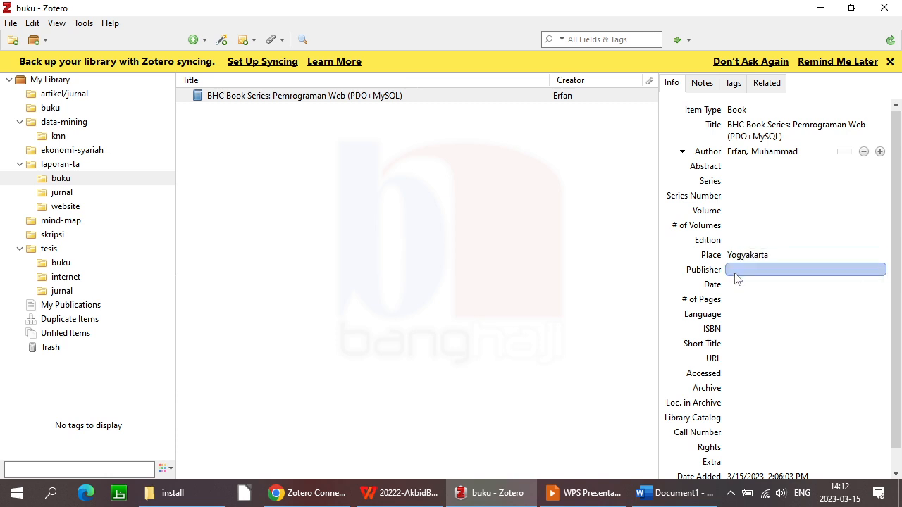
pyautogui.write('D')
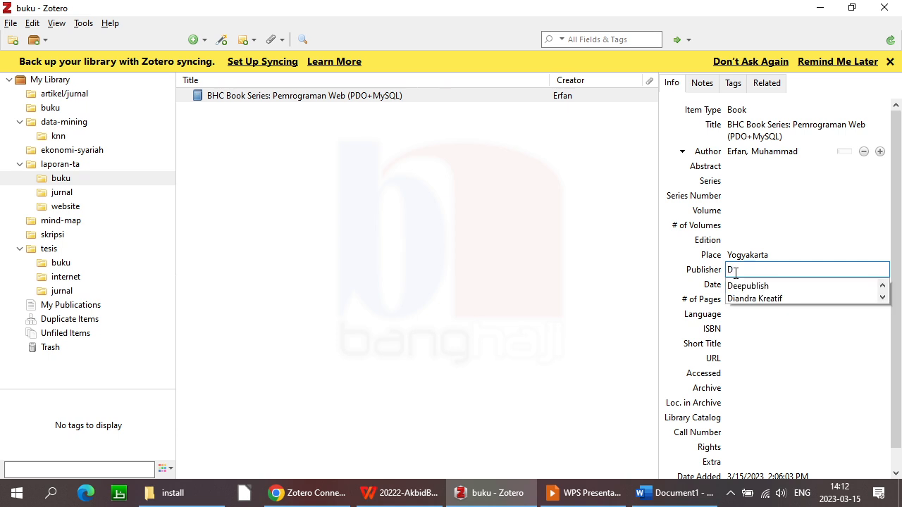
pyautogui.click(756, 298)
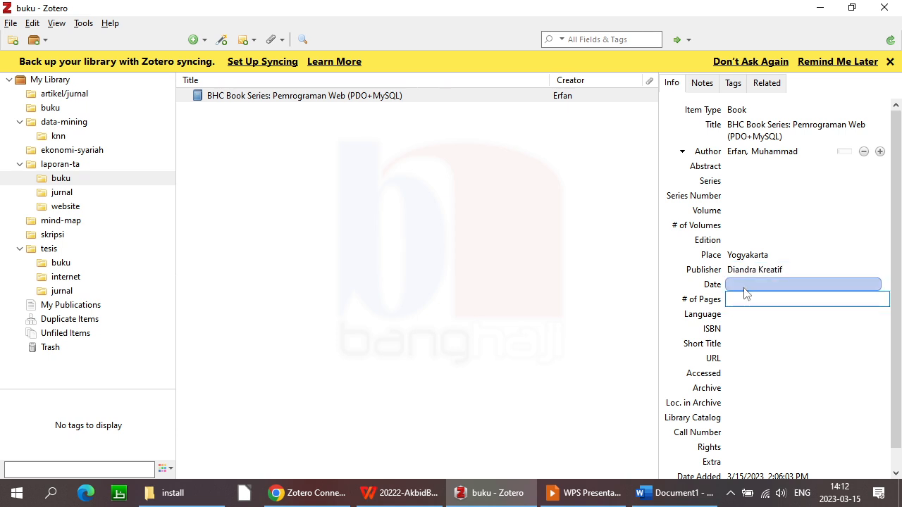
pyautogui.click(744, 284)
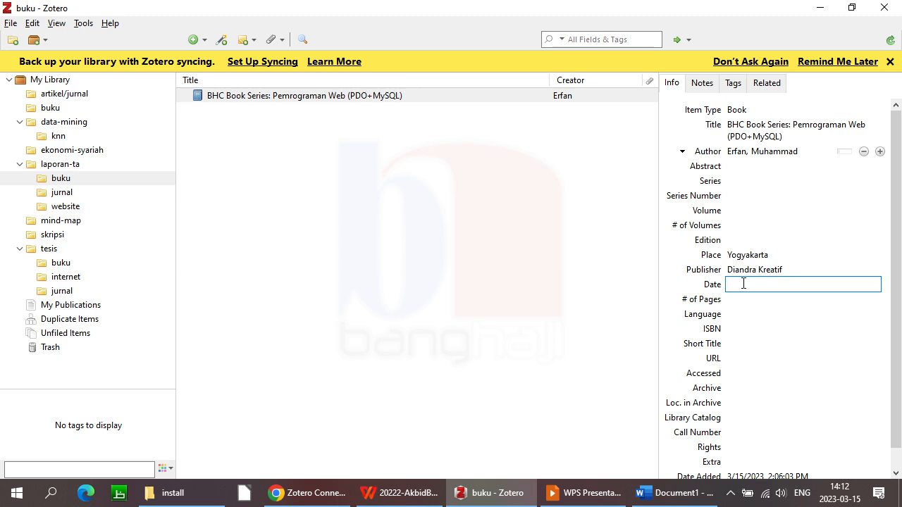
pyautogui.write('2018')
pyautogui.press('Return')
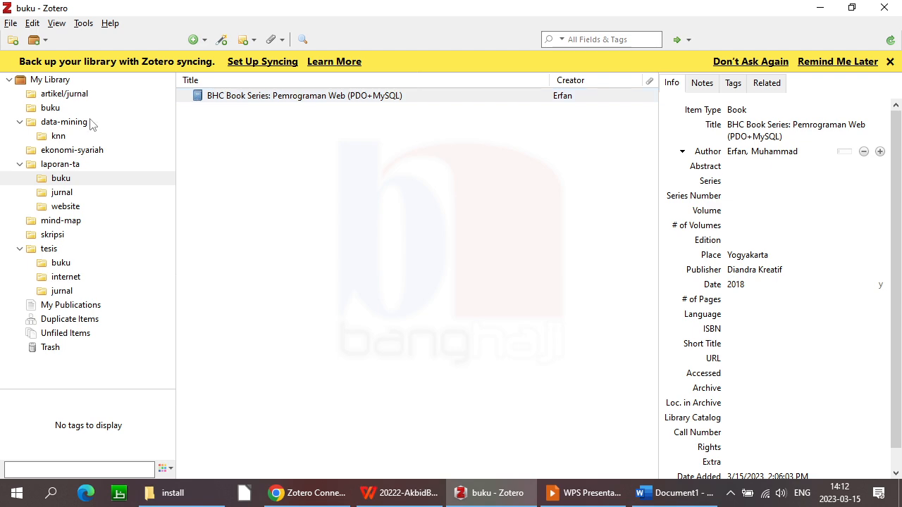
pyautogui.click(60, 95)
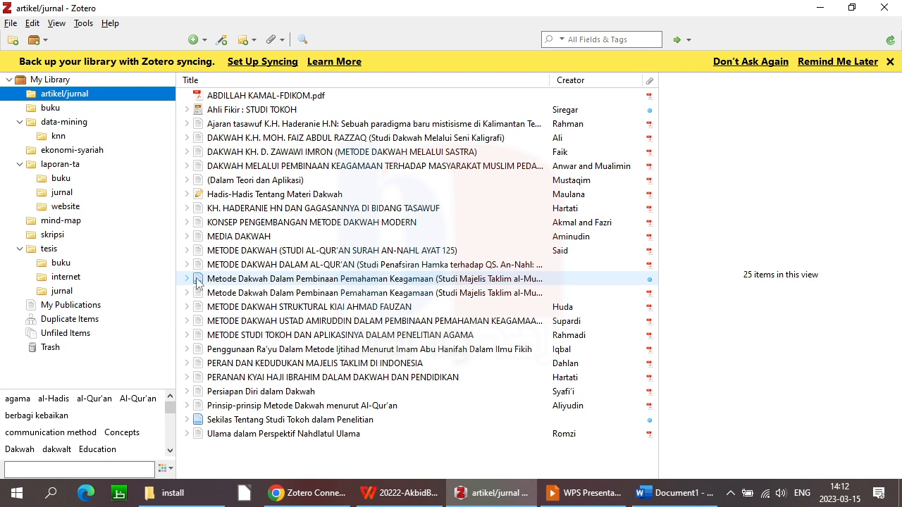
pyautogui.click(64, 266)
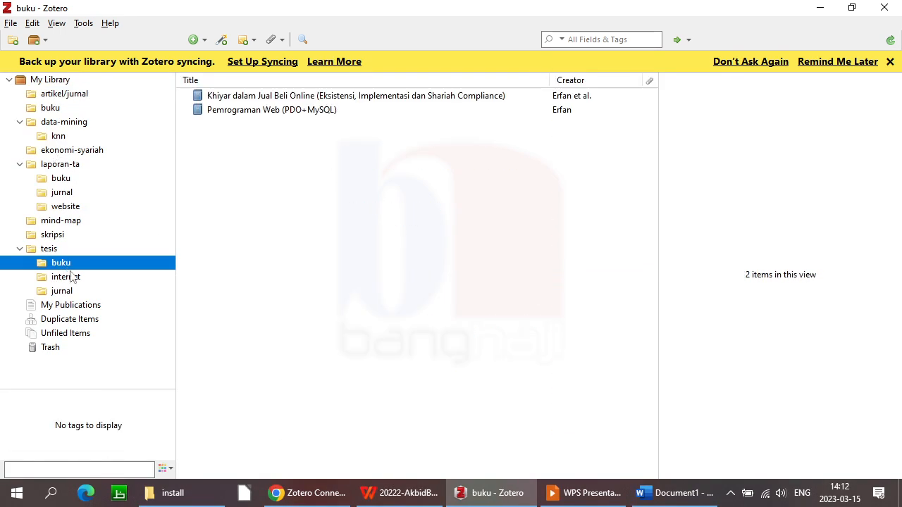
pyautogui.click(72, 277)
pyautogui.click(71, 294)
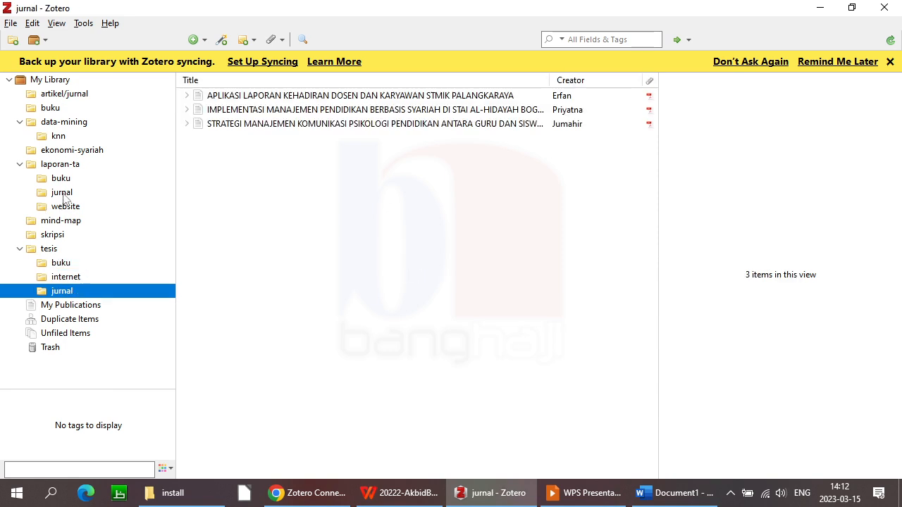
pyautogui.click(63, 152)
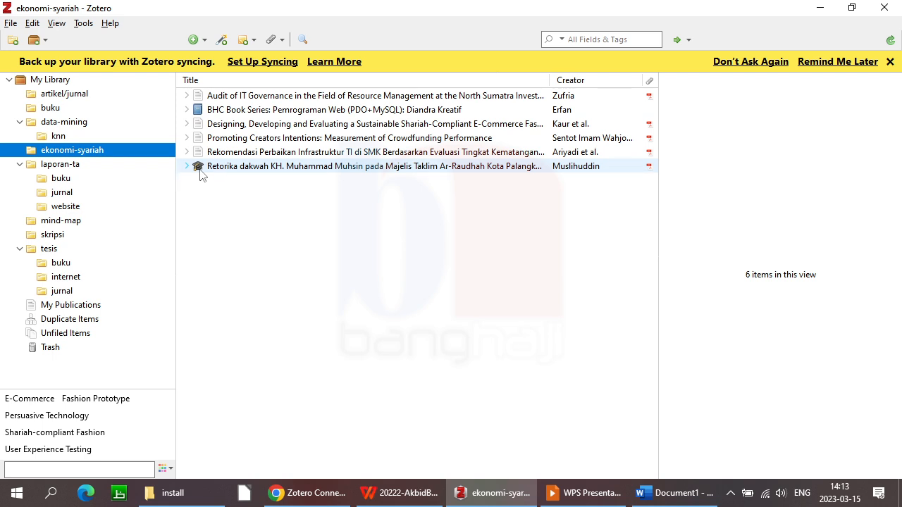
pyautogui.click(64, 178)
pyautogui.click(313, 99)
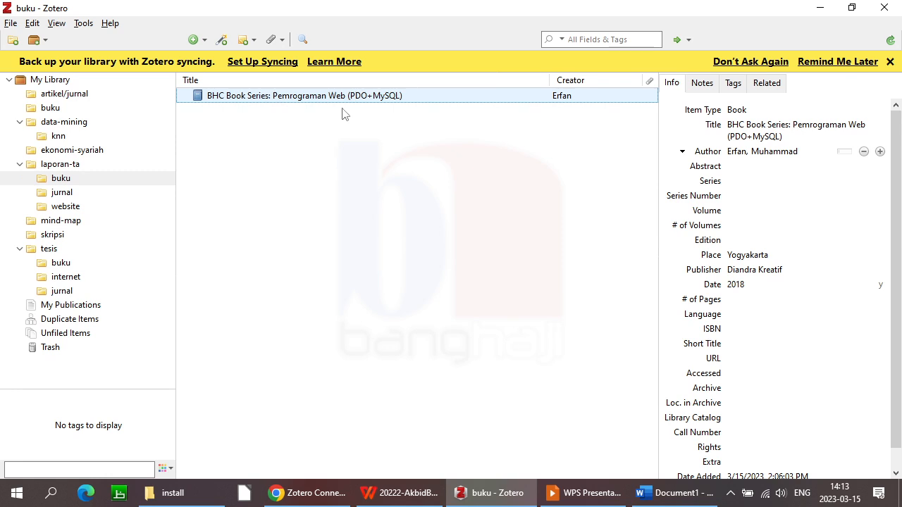
pyautogui.click(204, 40)
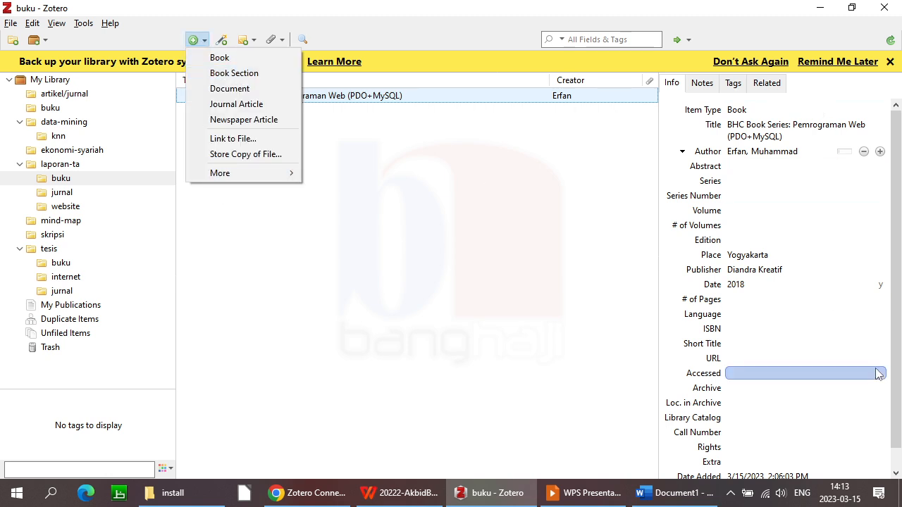
pyautogui.click(446, 276)
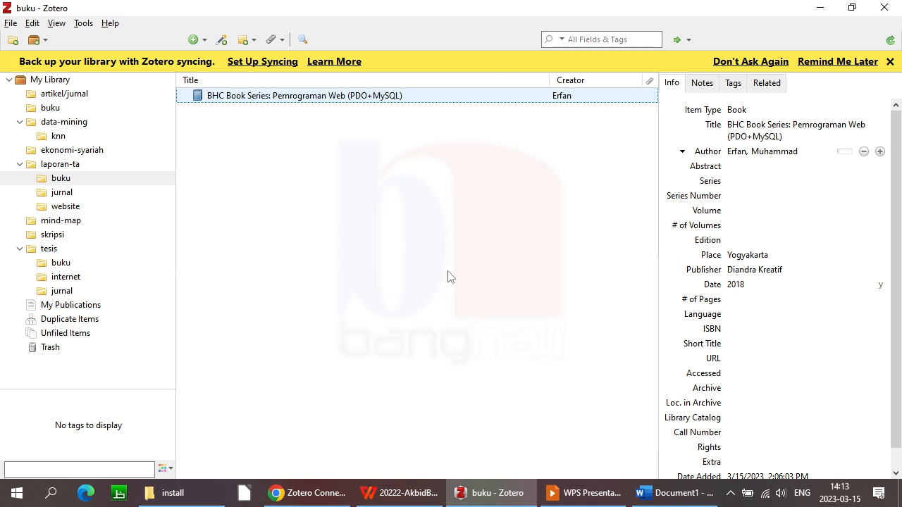
# Advance the slideshow to the Entri Data Referensi Data Browser slide
pyautogui.hotkey('alt', 'Tab')
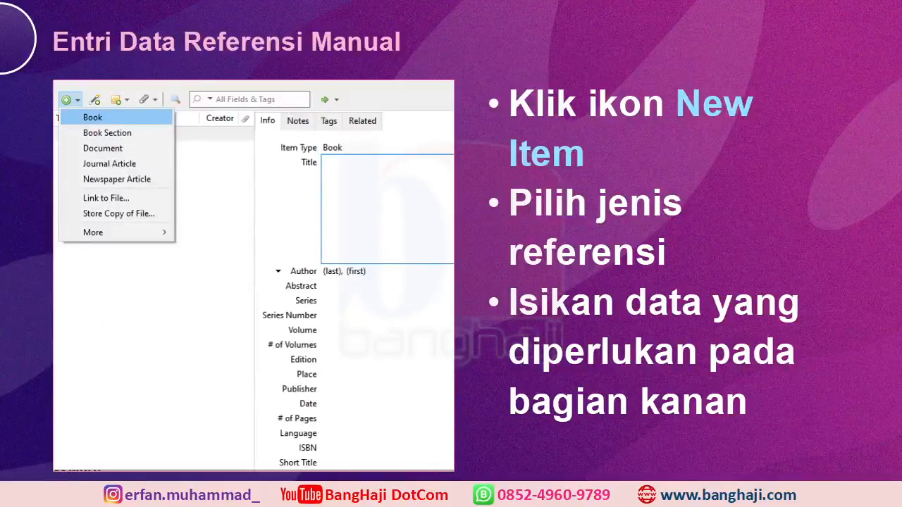
pyautogui.press('Right')
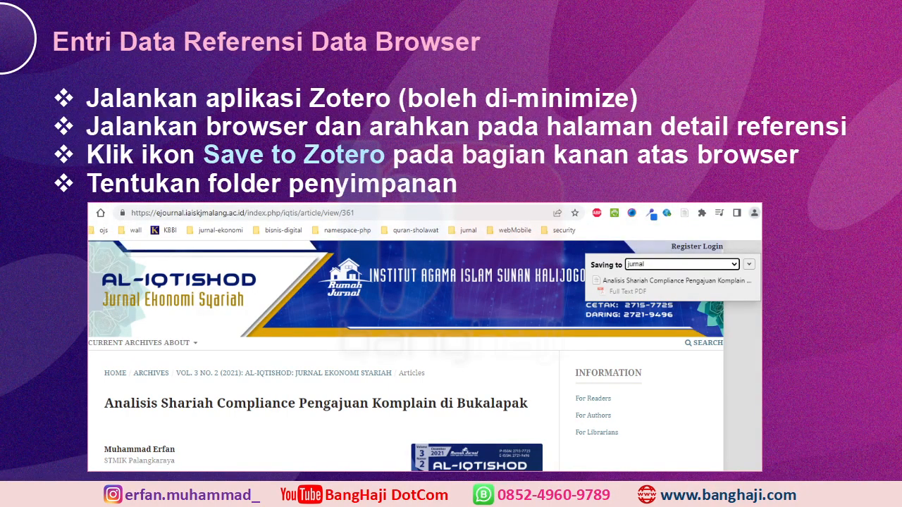
pyautogui.hotkey('alt', 'Tab')
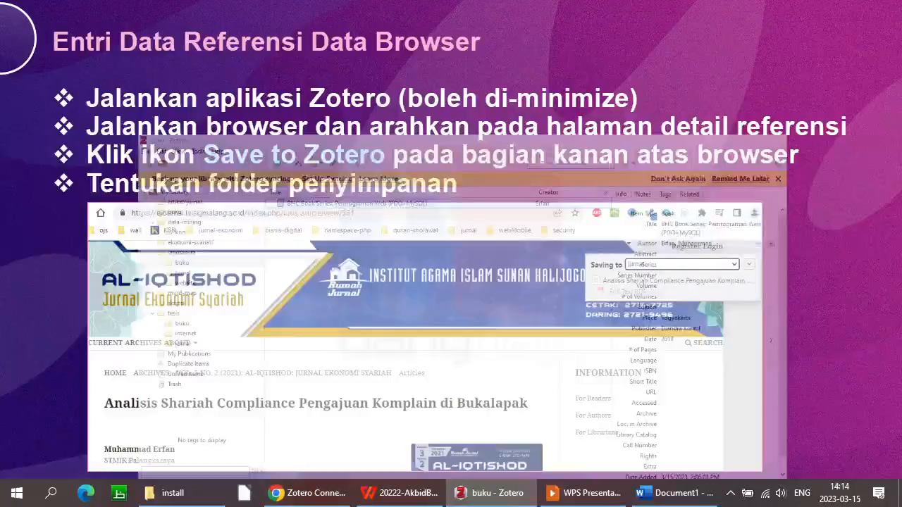
pyautogui.click(823, 9)
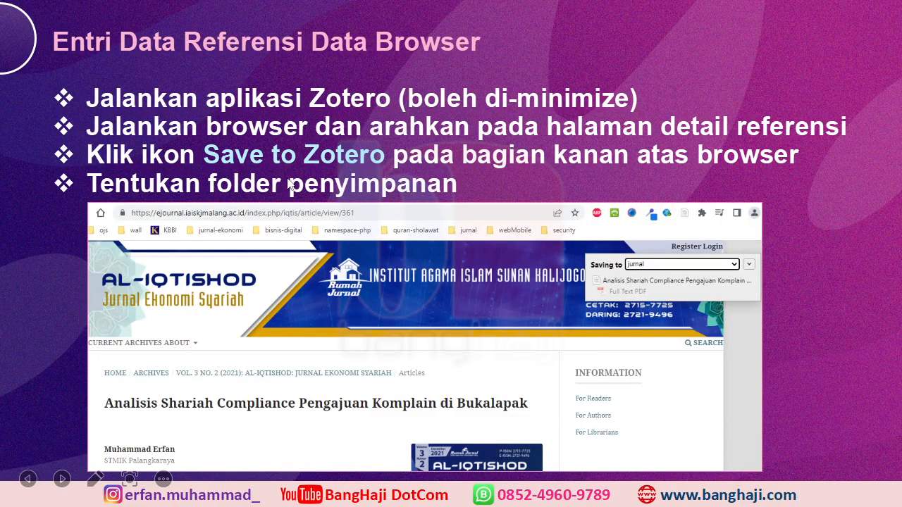
# Check Zotero's laporan-ta jurnal and buku collections, then move to the browser
pyautogui.hotkey('alt', 'Tab')
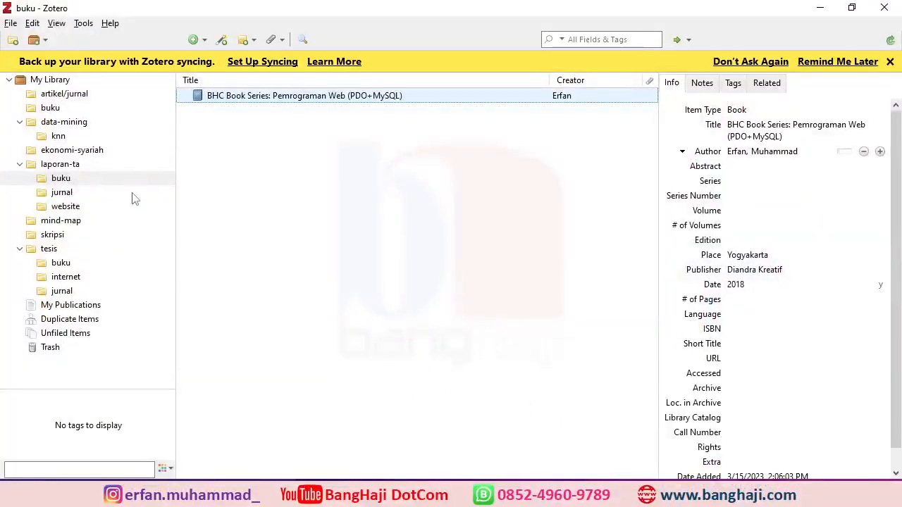
pyautogui.click(65, 194)
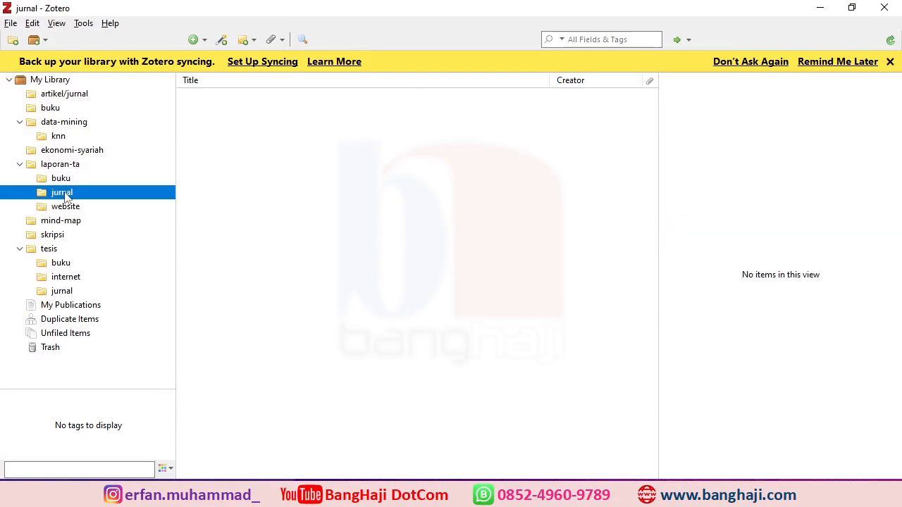
pyautogui.click(62, 178)
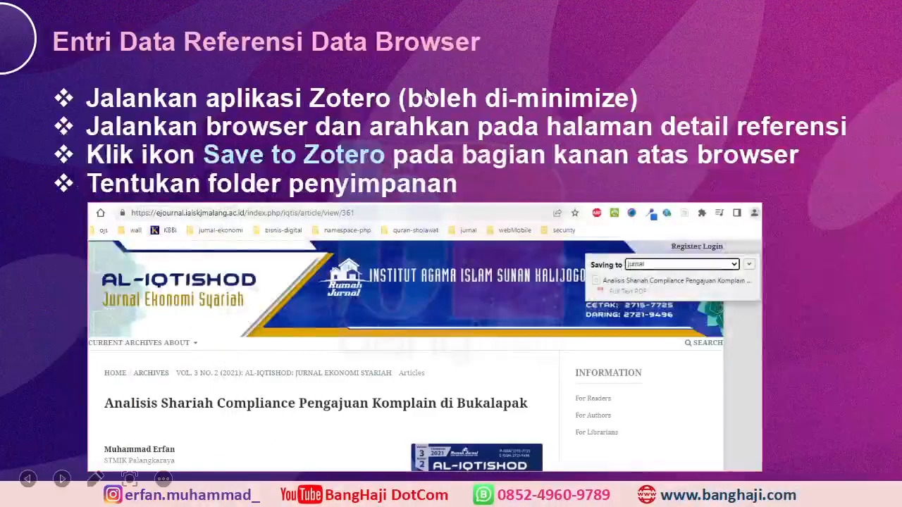
pyautogui.hotkey('alt', 'Tab')
pyautogui.hotkey('alt', 'Tab')
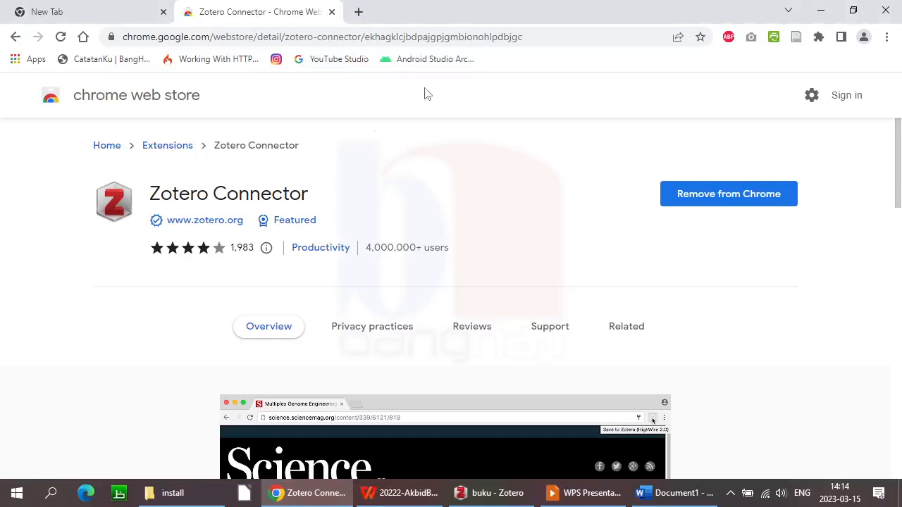
# Search 'google play book' from Chrome's address bar and open the Google Play Books store
pyautogui.click(294, 41)
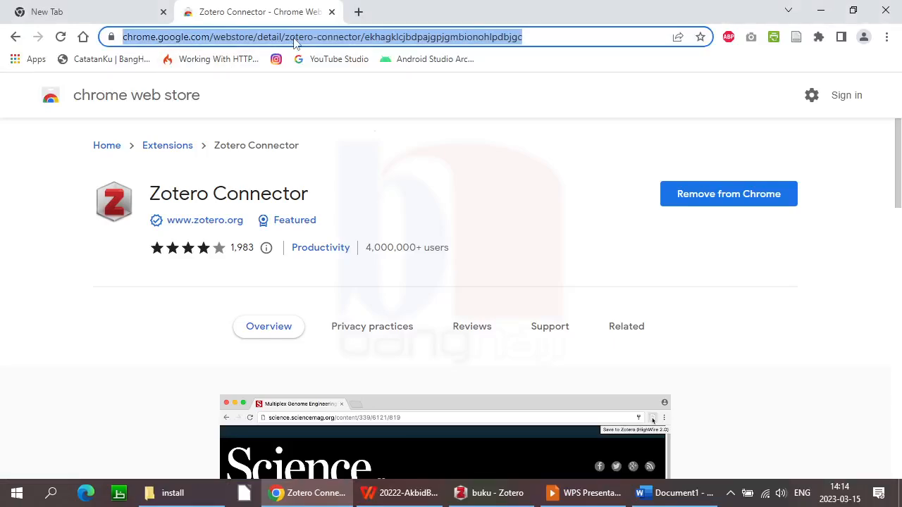
pyautogui.write('google p')
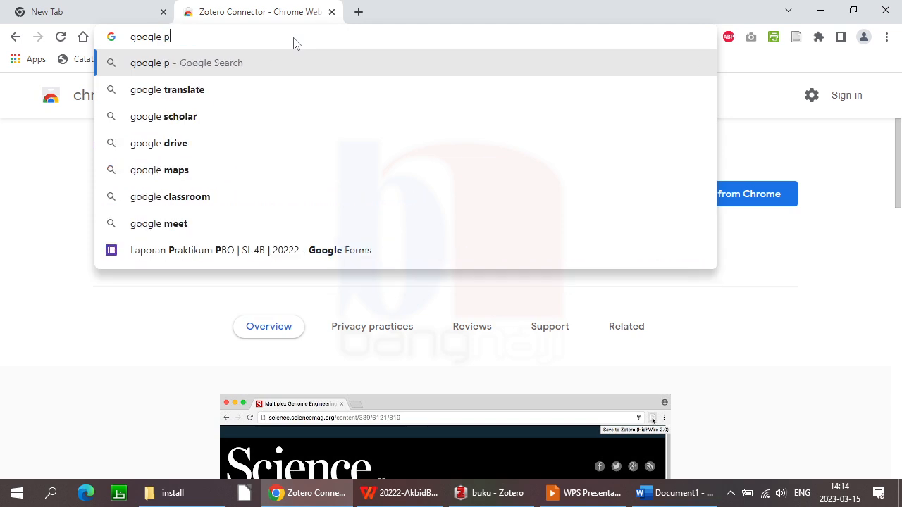
pyautogui.write('lay book')
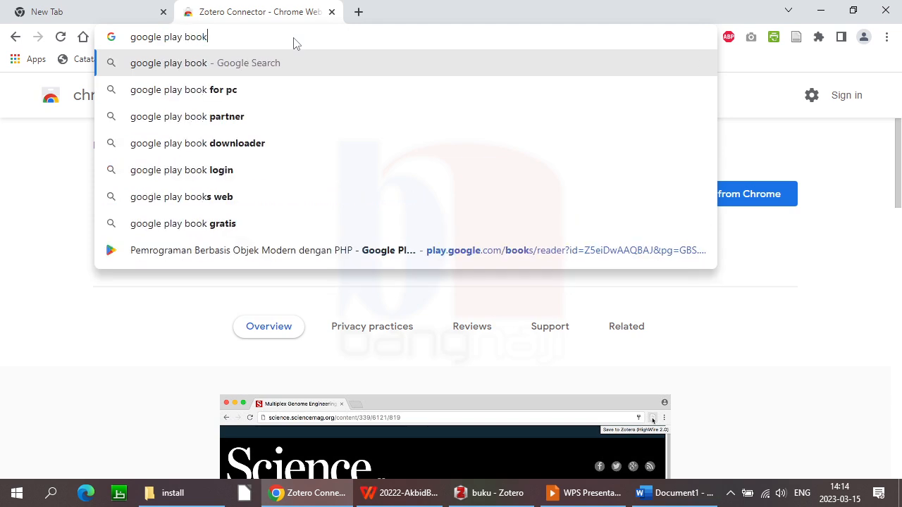
pyautogui.press('Return')
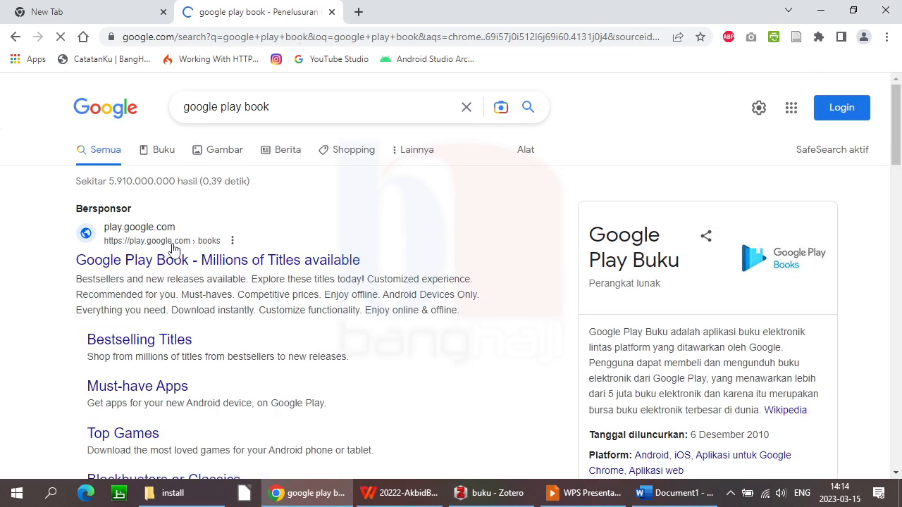
pyautogui.click(134, 267)
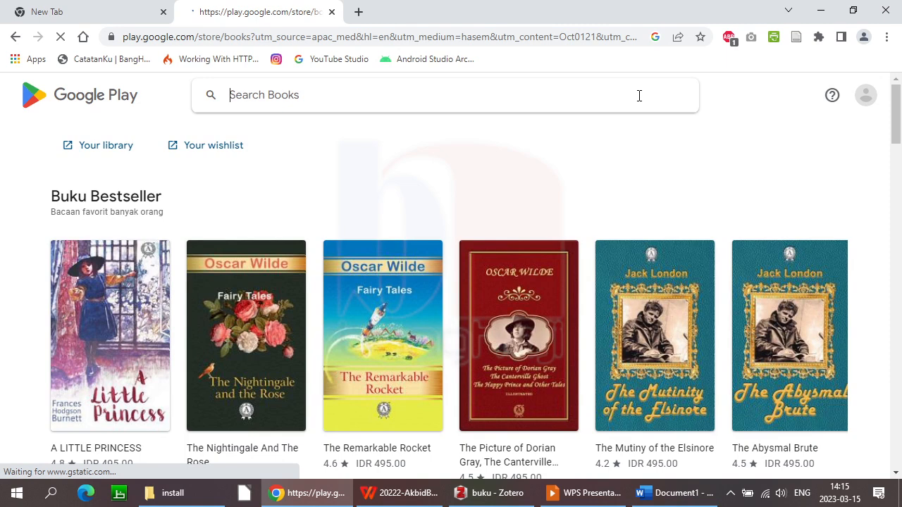
# Search Google Play Books for 'Praktis Web Statis' and open the book's details page
pyautogui.write('P')
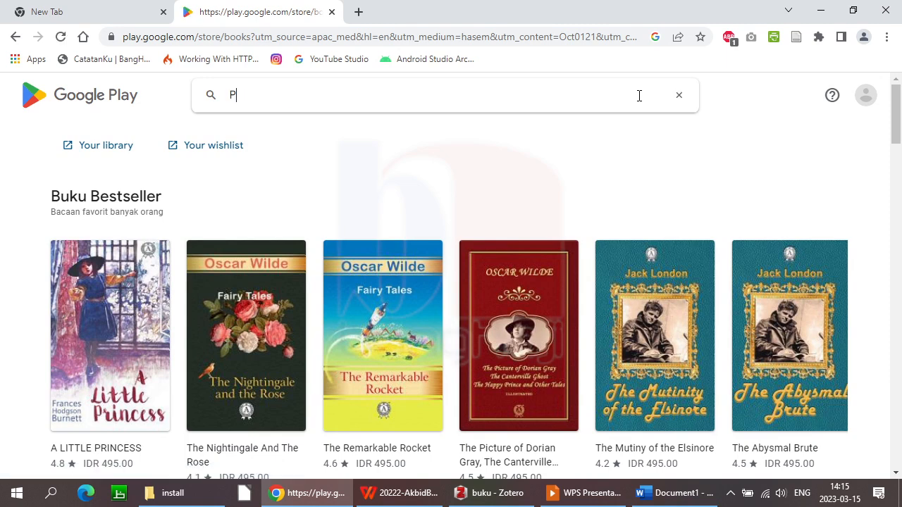
pyautogui.write('raktis Web Stati')
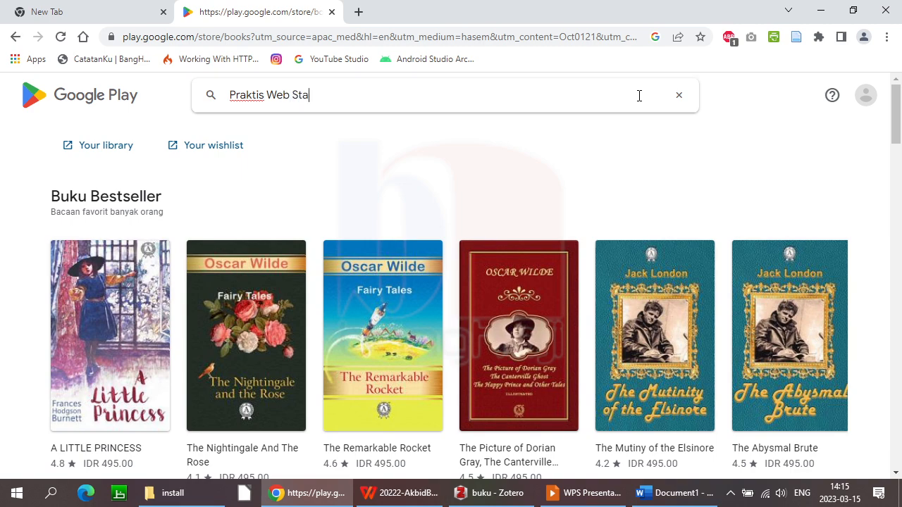
pyautogui.write('s')
pyautogui.press('Return')
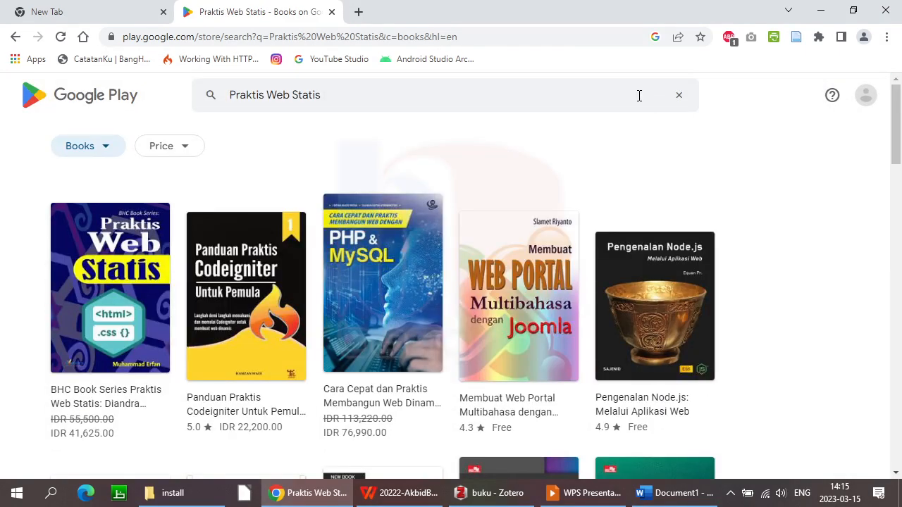
pyautogui.moveTo(899, 138)
pyautogui.mouseDown()
pyautogui.moveTo(899, 179)
pyautogui.moveTo(898, 137)
pyautogui.mouseUp()
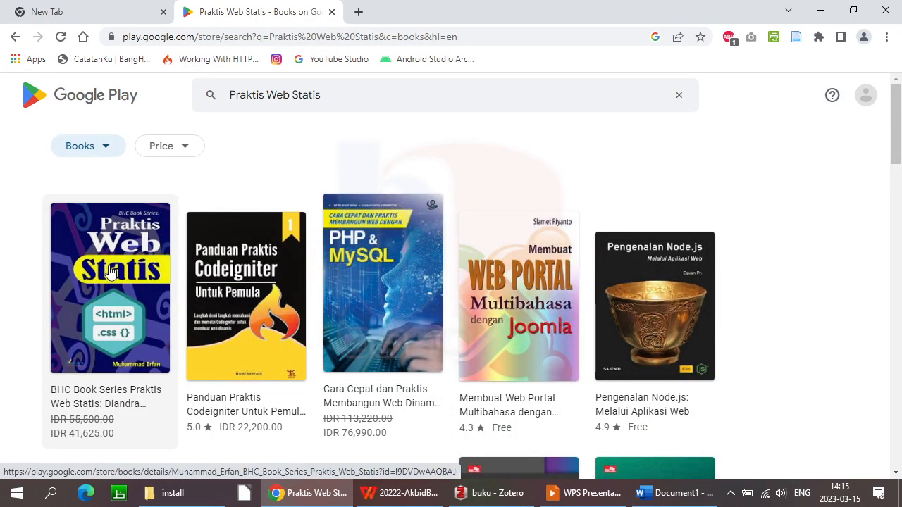
pyautogui.click(103, 293)
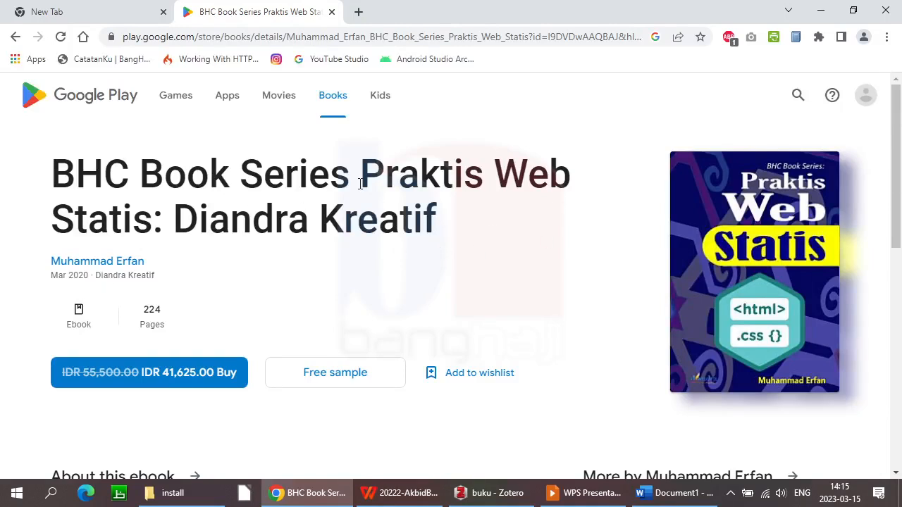
# Save the Praktis Web Statis book into Zotero's buku collection with the Zotero Connector
pyautogui.click(97, 14)
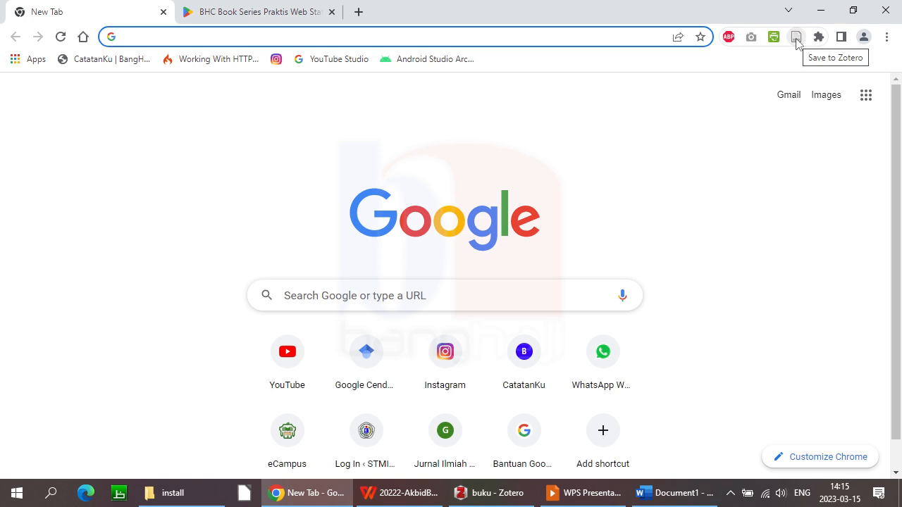
pyautogui.click(248, 14)
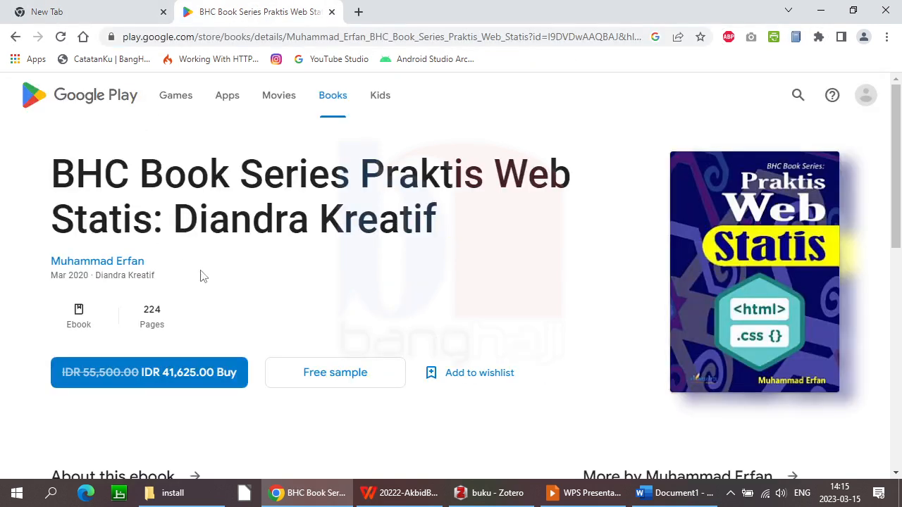
pyautogui.click(796, 38)
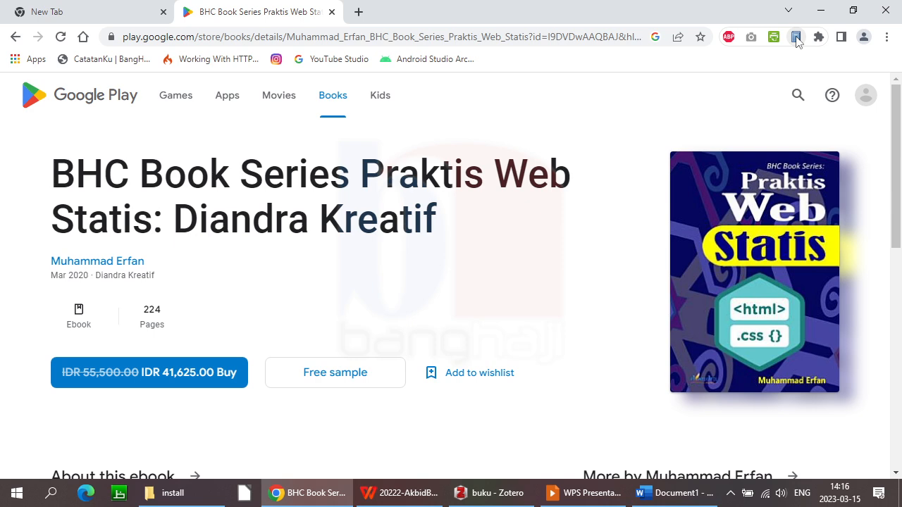
pyautogui.hotkey('alt', 'Tab')
pyautogui.hotkey('alt', 'Tab')
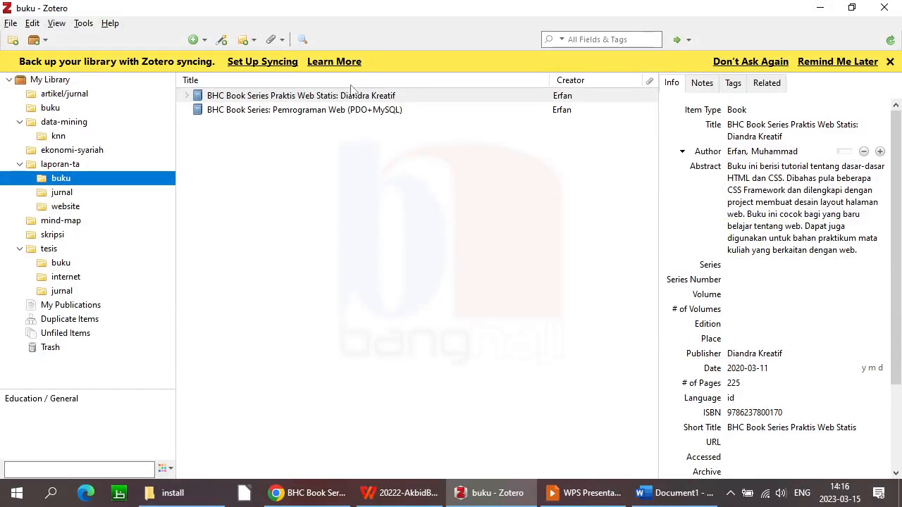
# Review the saved Praktis Web Statis book's author, abstract, edition, publisher, date and language
pyautogui.click(303, 96)
pyautogui.click(370, 99)
pyautogui.click(736, 151)
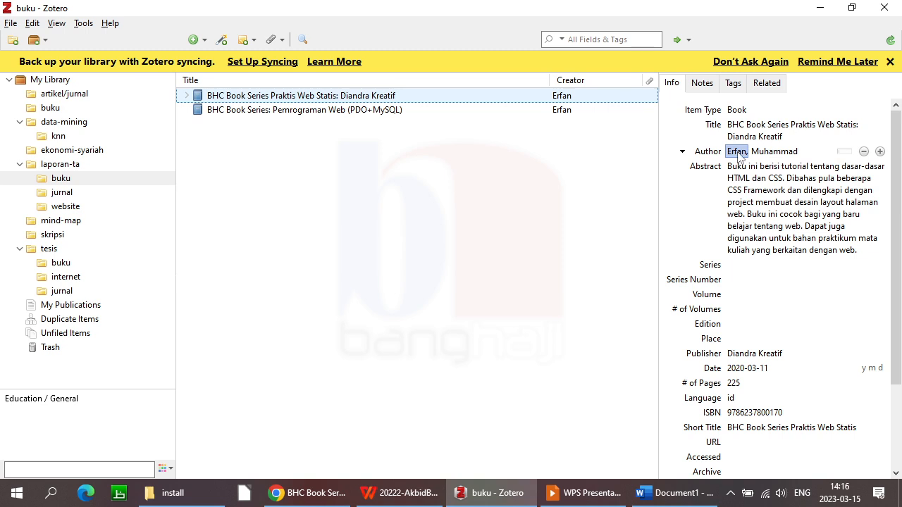
pyautogui.click(771, 153)
pyautogui.click(783, 251)
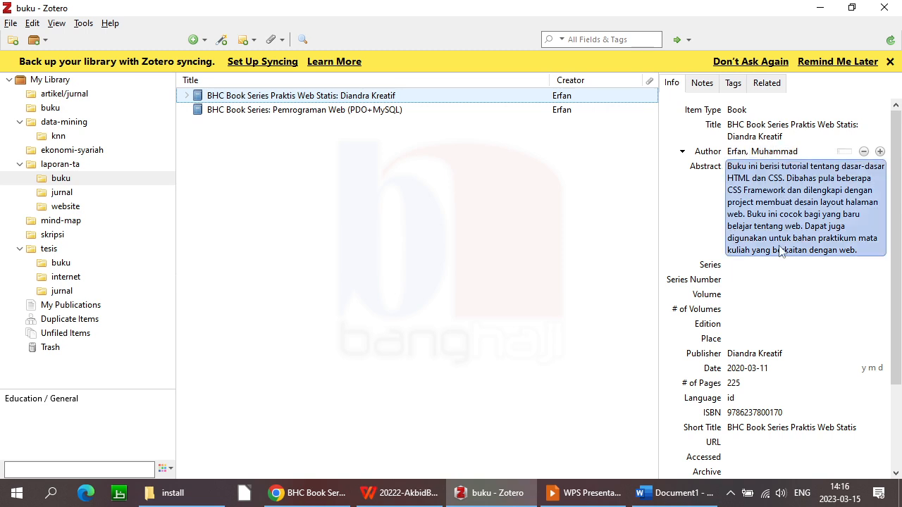
pyautogui.click(769, 325)
pyautogui.click(756, 354)
pyautogui.click(747, 369)
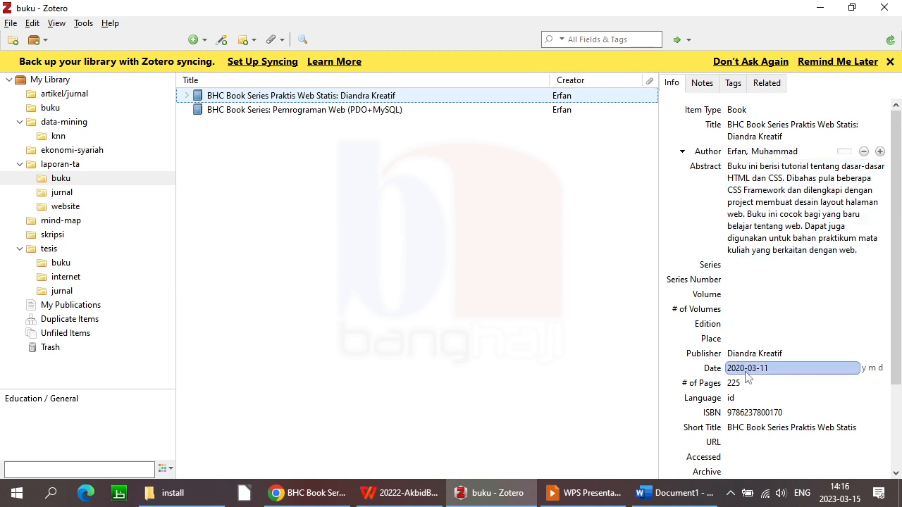
pyautogui.click(746, 398)
pyautogui.press('Return')
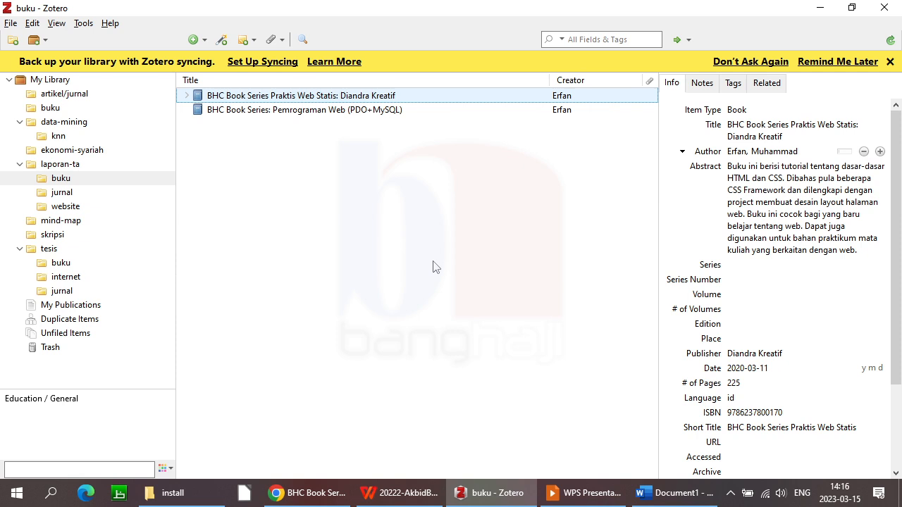
# Compare both books, open the empty laporan-ta › jurnal collection, and return to Chrome
pyautogui.click(375, 110)
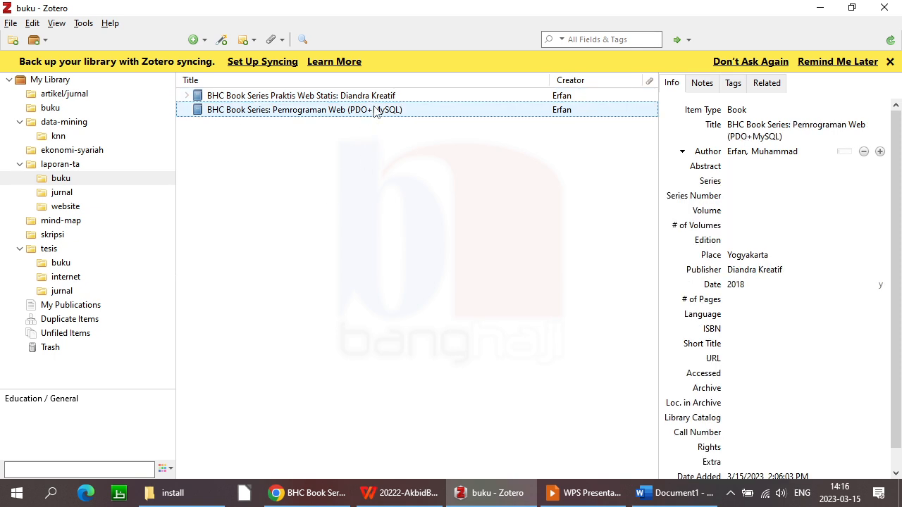
pyautogui.click(369, 99)
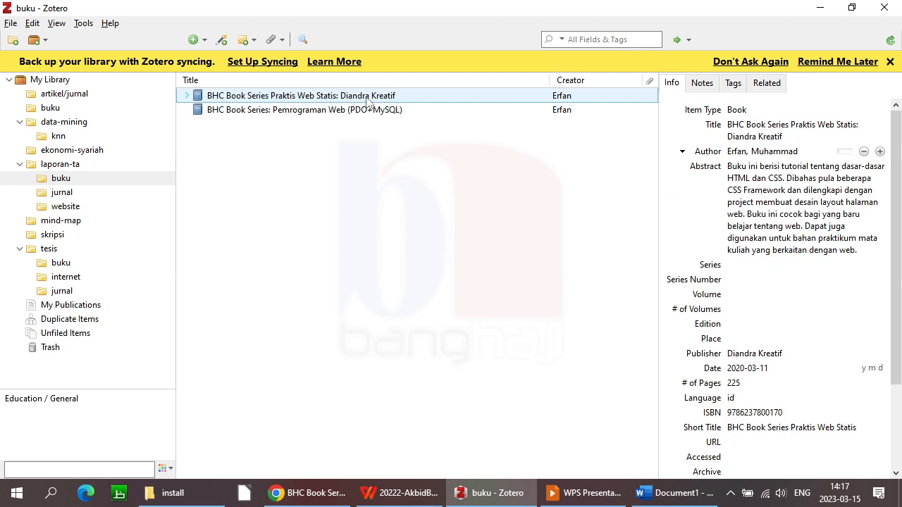
pyautogui.click(67, 198)
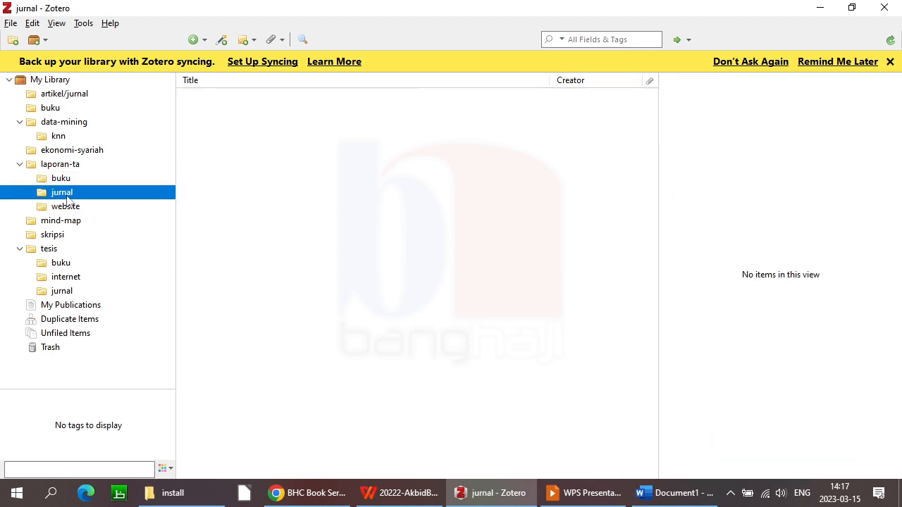
pyautogui.hotkey('alt', 'Tab')
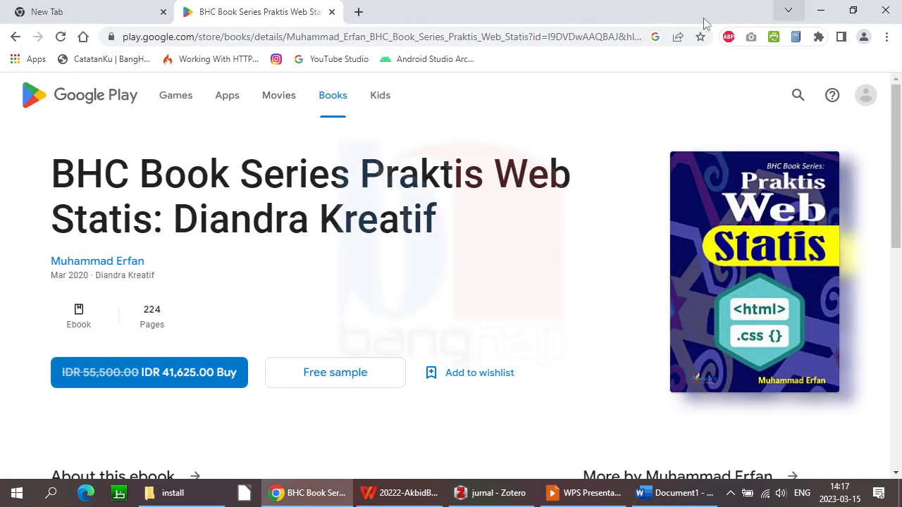
# Open Google Scholar and search for 'etikolegal dalam praktik kebidanan'
pyautogui.click(395, 37)
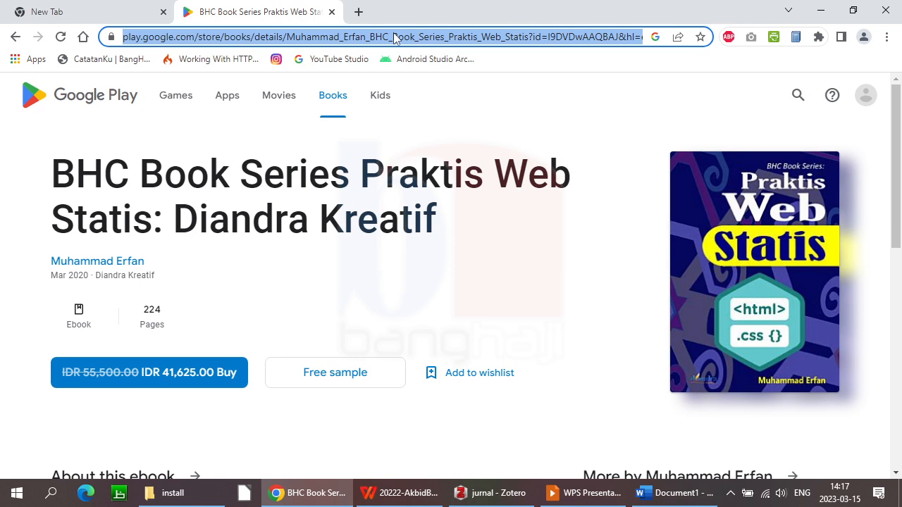
pyautogui.write('schol')
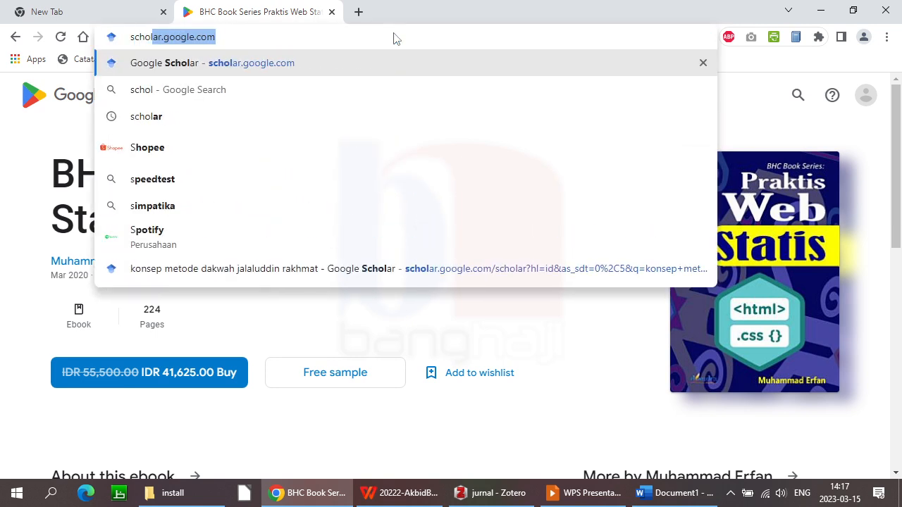
pyautogui.press('Return')
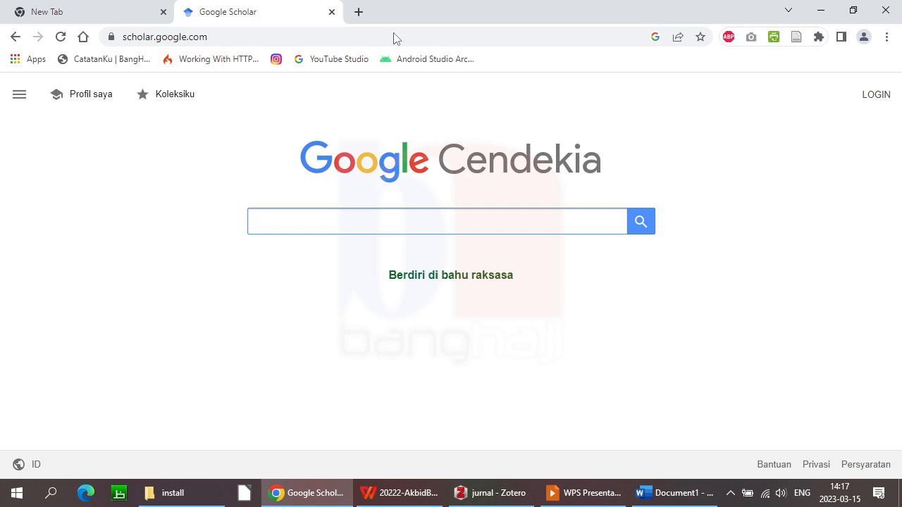
pyautogui.write('etiko')
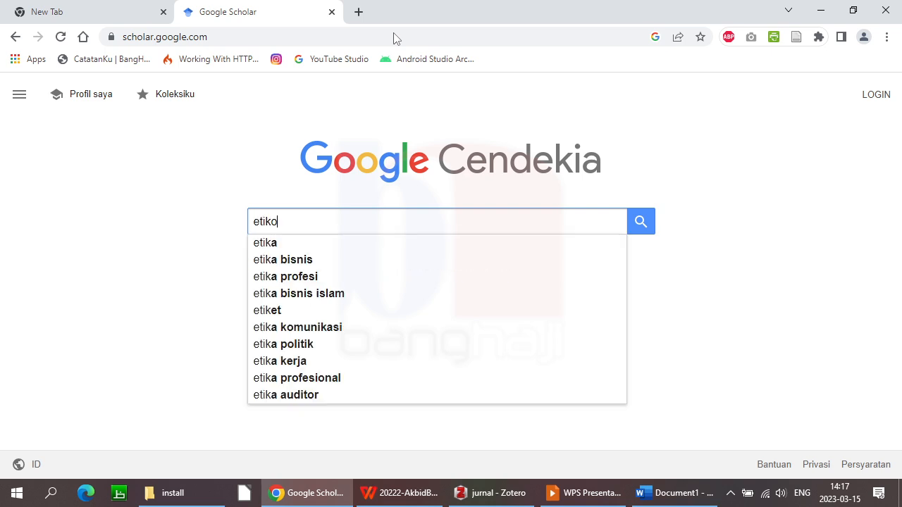
pyautogui.write('legal')
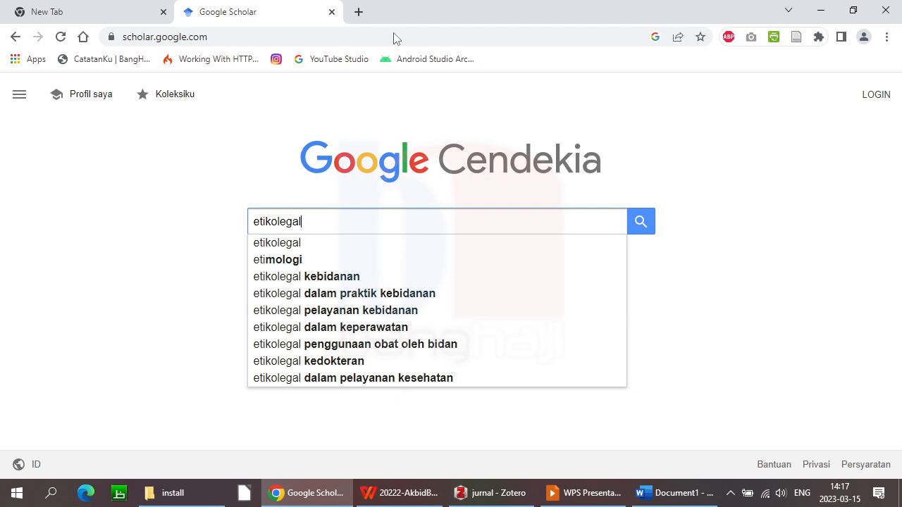
pyautogui.press('Down')
pyautogui.press('Down')
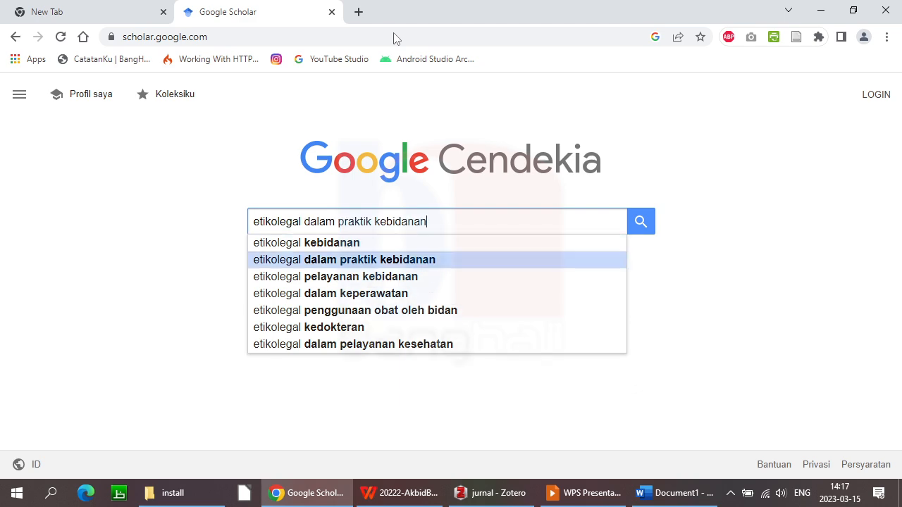
pyautogui.press('Return')
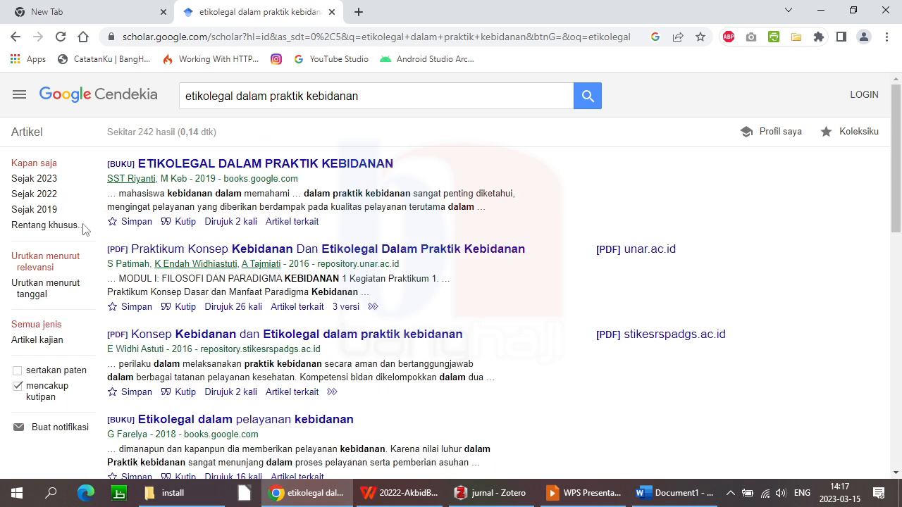
# Limit the Scholar results to a custom range of 2018–2023
pyautogui.click(56, 226)
pyautogui.click(77, 248)
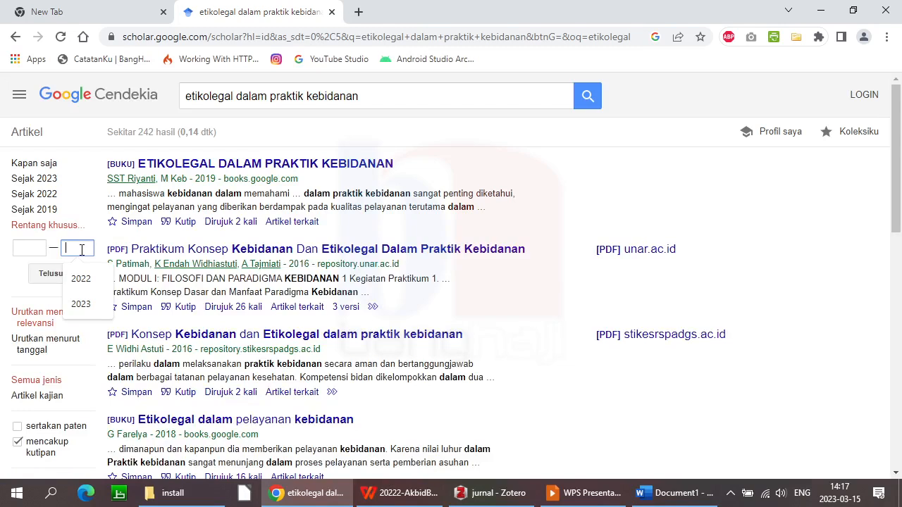
pyautogui.click(81, 303)
pyautogui.click(33, 246)
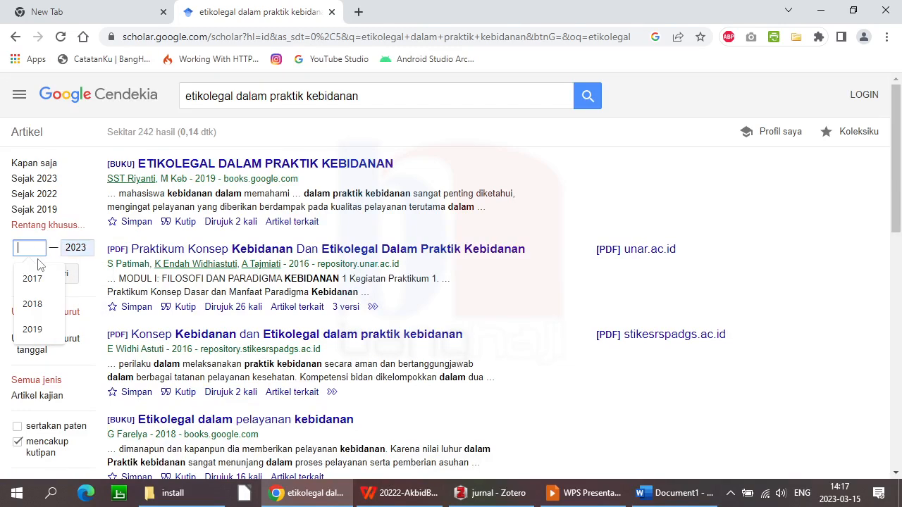
pyautogui.click(33, 304)
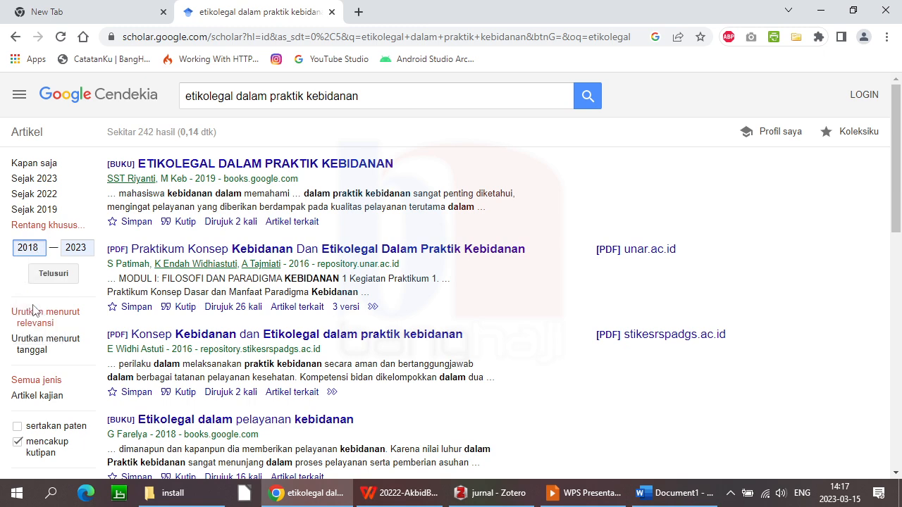
pyautogui.click(53, 275)
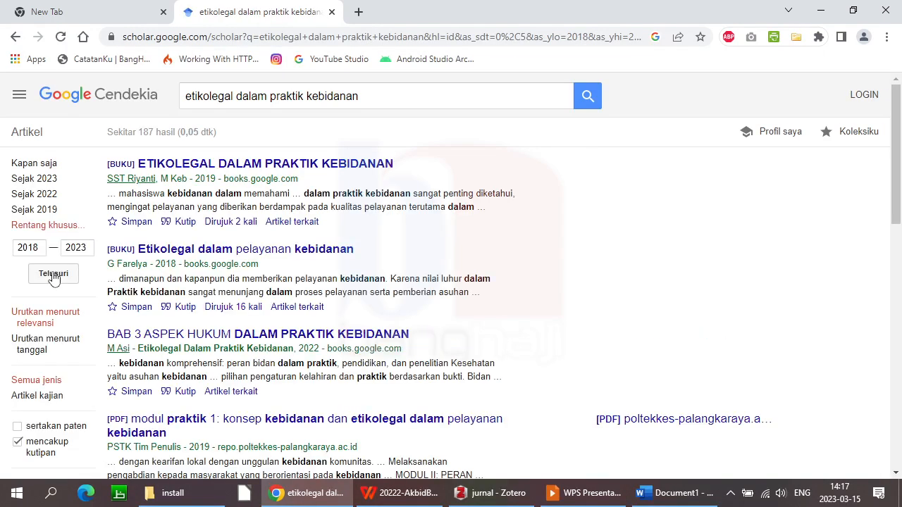
# Open the ETIKOLEGAL DALAM PRAKTIK KEBIDANAN book in a new tab and save it to laporan-ta › buku
pyautogui.rightClick(246, 169)
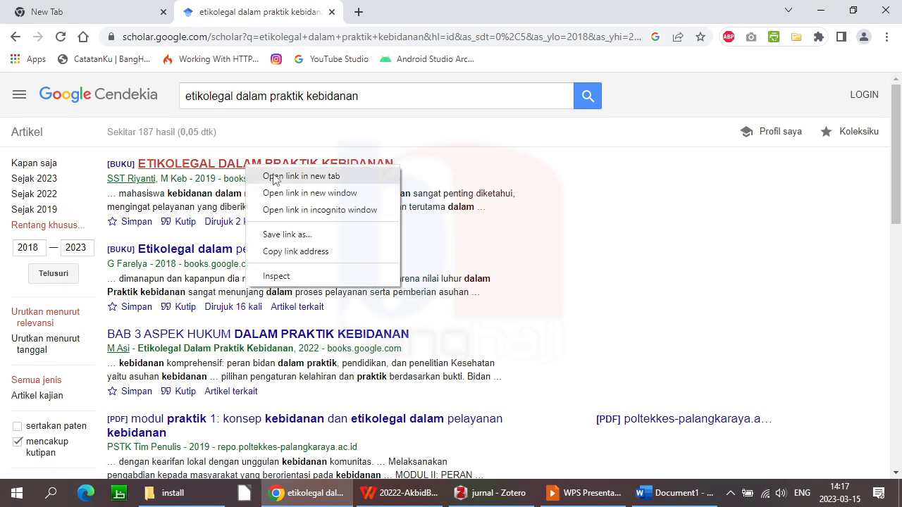
pyautogui.click(273, 175)
pyautogui.click(438, 15)
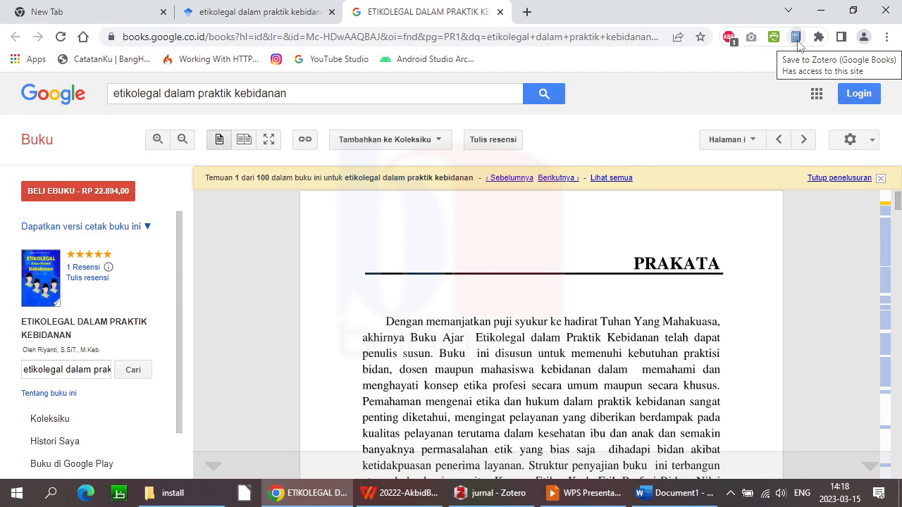
pyautogui.click(474, 497)
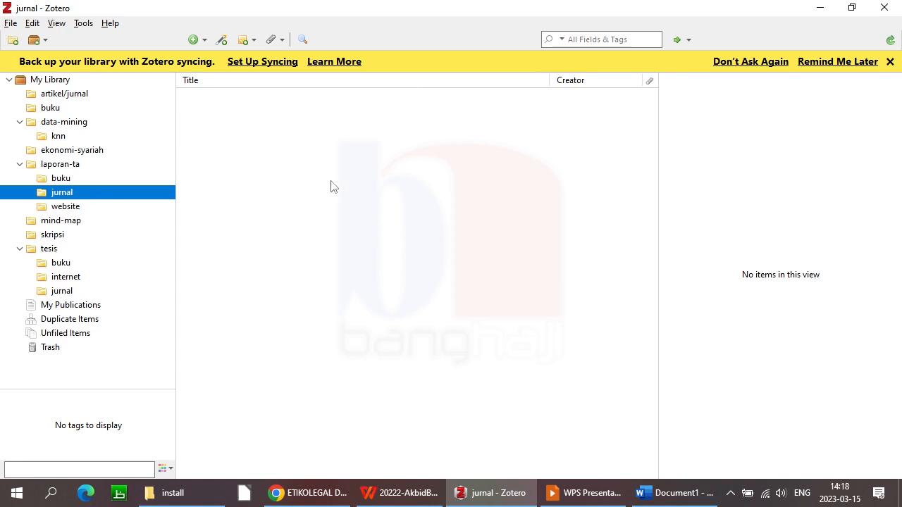
pyautogui.click(60, 179)
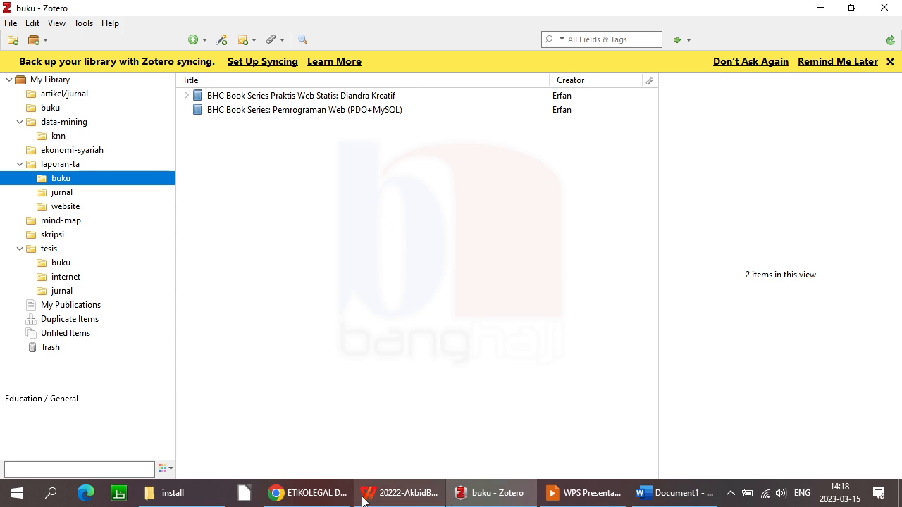
pyautogui.click(301, 493)
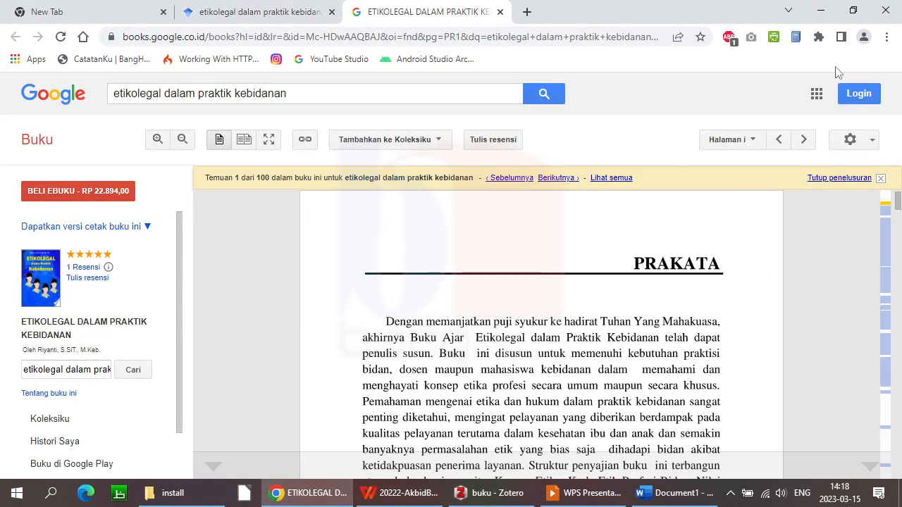
pyautogui.click(797, 37)
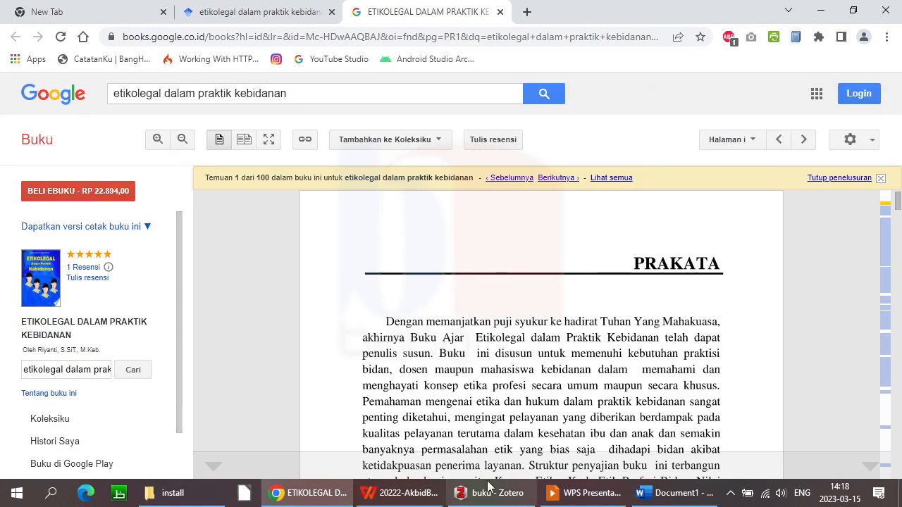
# Switch the ETIKOLEGAL book's author to a single-field name
pyautogui.click(502, 498)
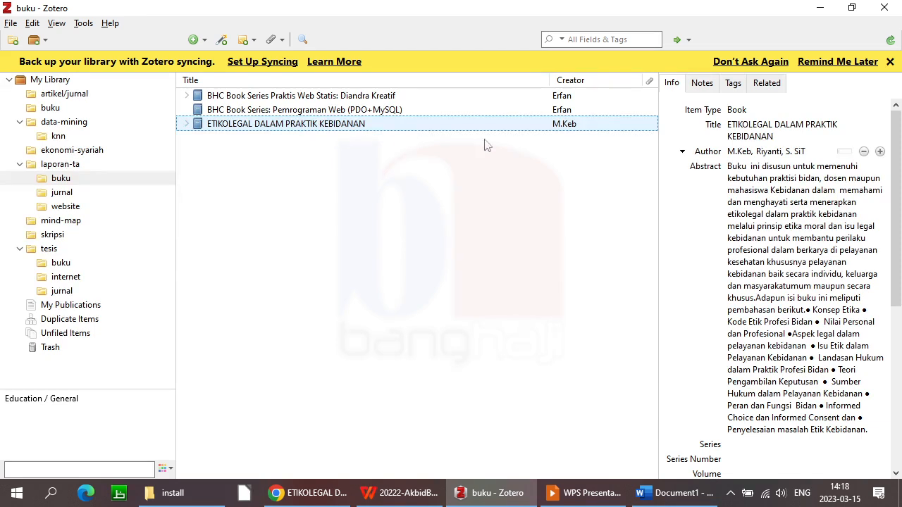
pyautogui.click(780, 154)
pyautogui.press('Tab')
pyautogui.hotkey('shift', 'Tab')
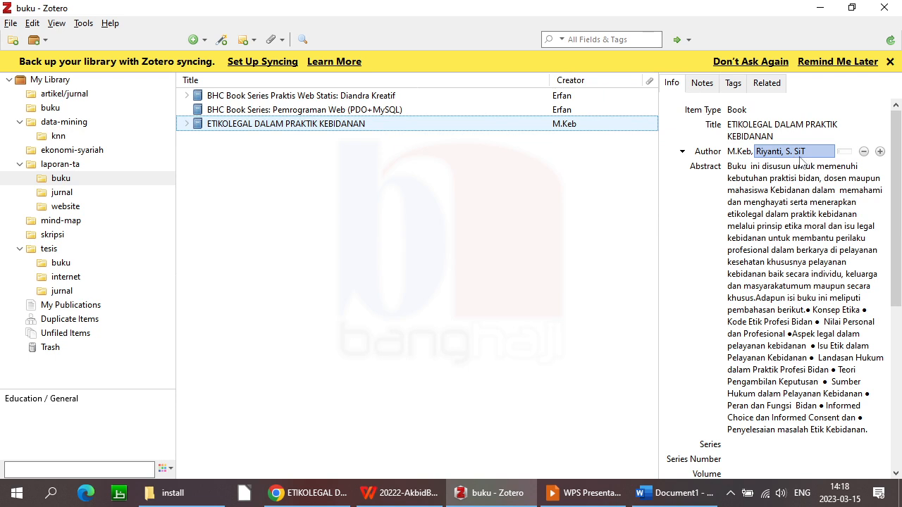
pyautogui.click(738, 152)
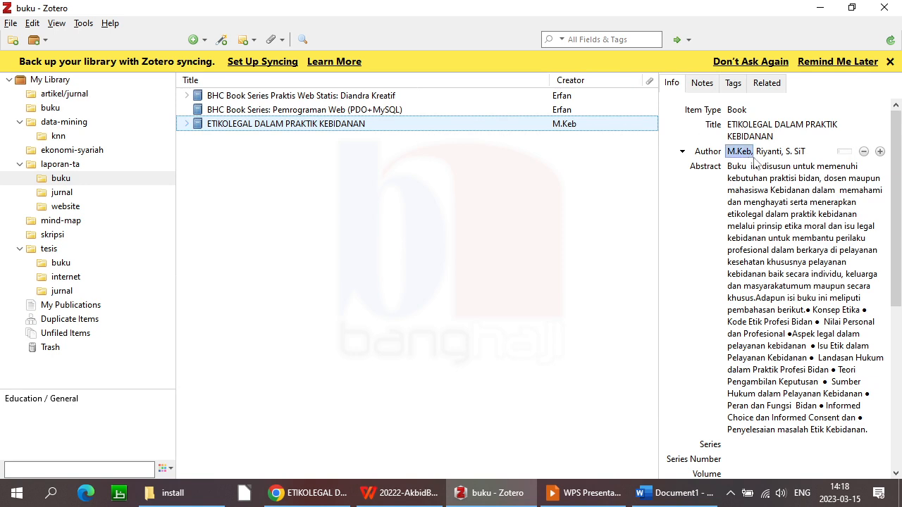
pyautogui.click(784, 153)
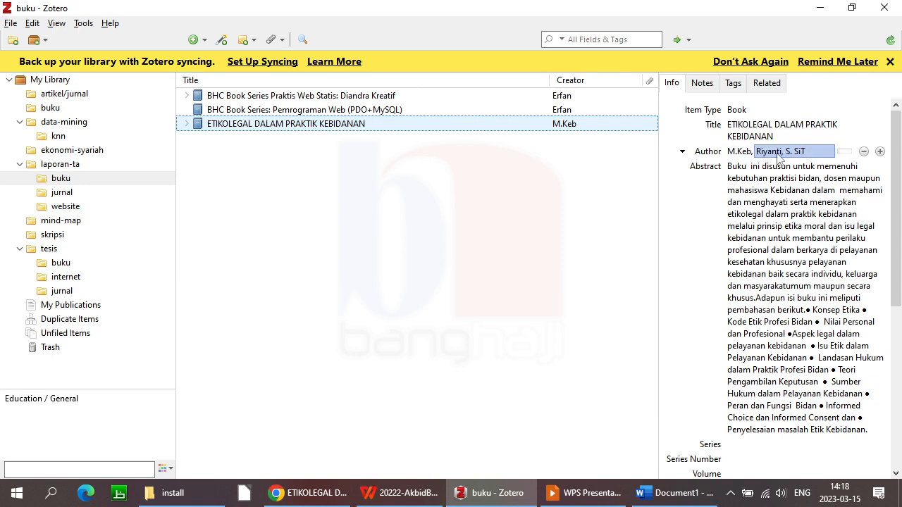
pyautogui.click(845, 152)
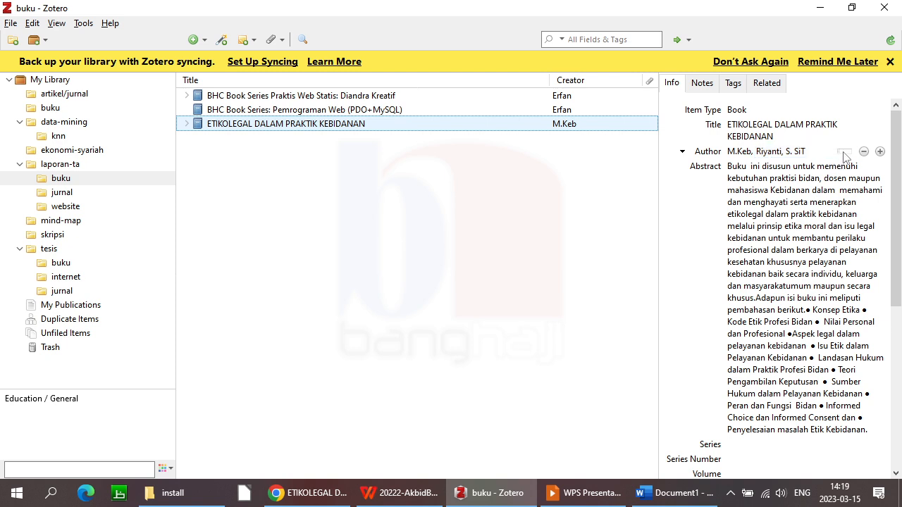
# Delete the academic titles after the author's surname, then view the laporan-ta › jurnal collection
pyautogui.click(798, 154)
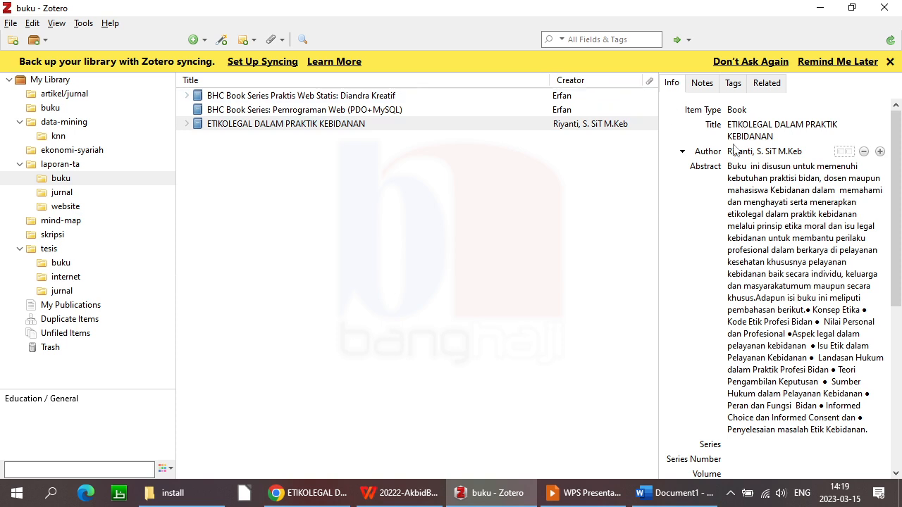
pyautogui.click(760, 152)
pyautogui.click(757, 151)
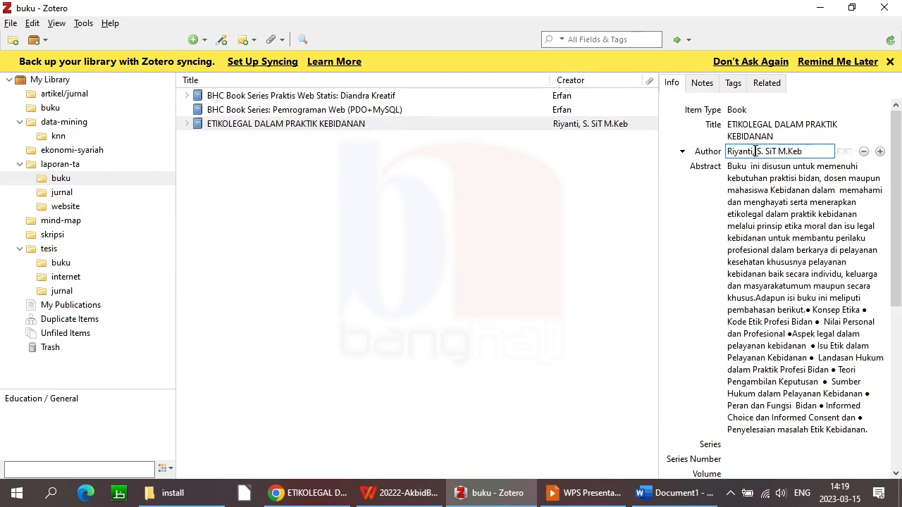
pyautogui.hotkey('shift', 'End')
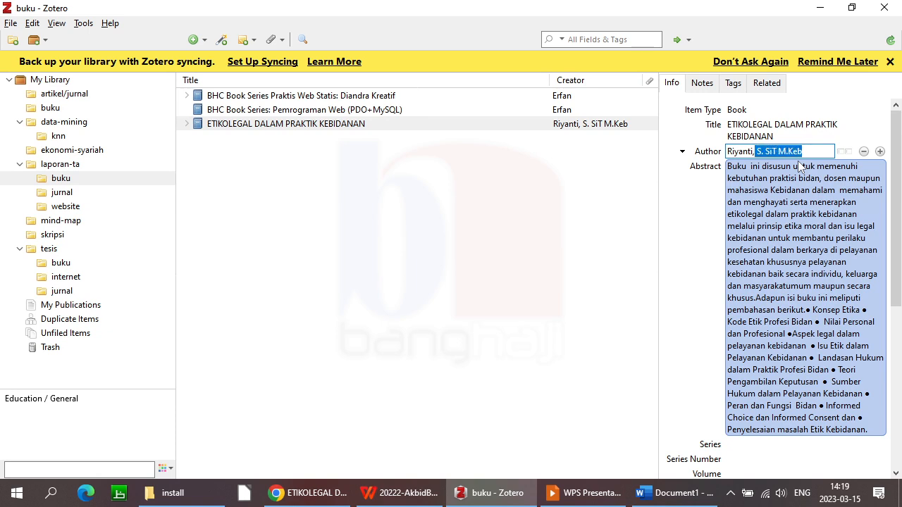
pyautogui.press('BackSpace')
pyautogui.press('BackSpace')
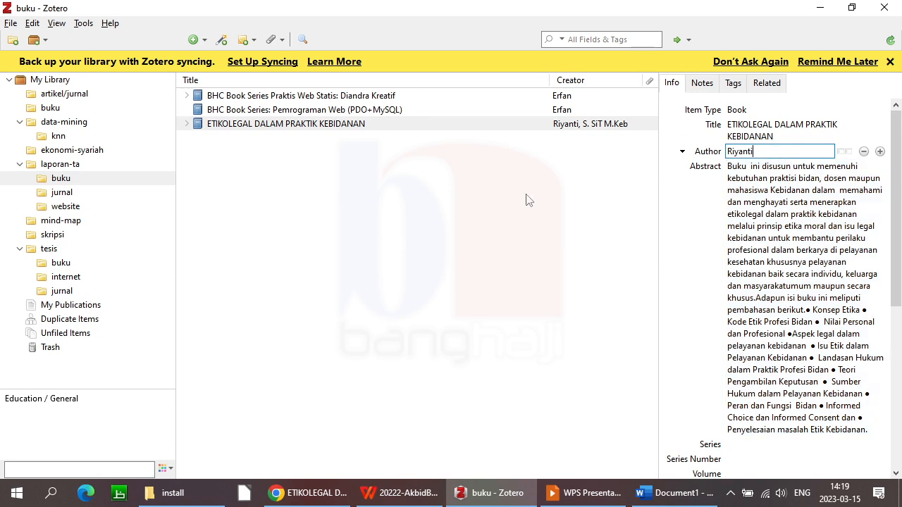
pyautogui.click(528, 201)
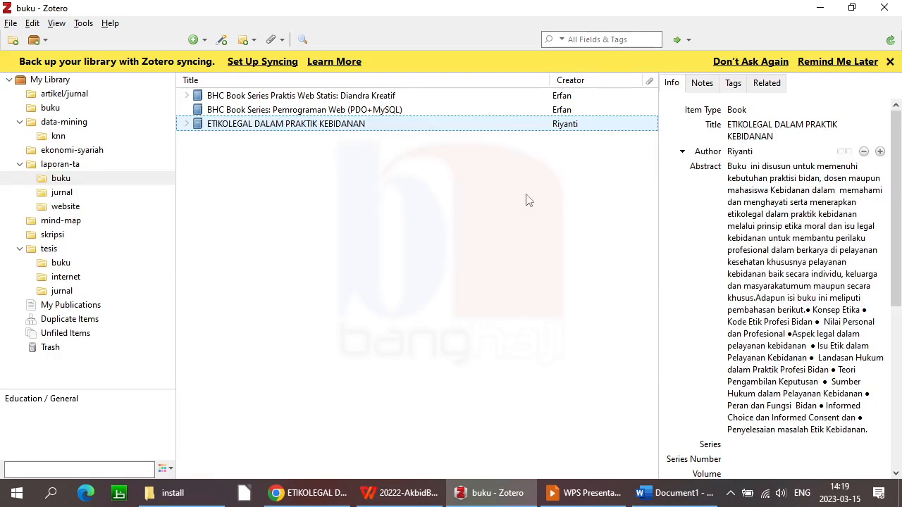
pyautogui.click(74, 195)
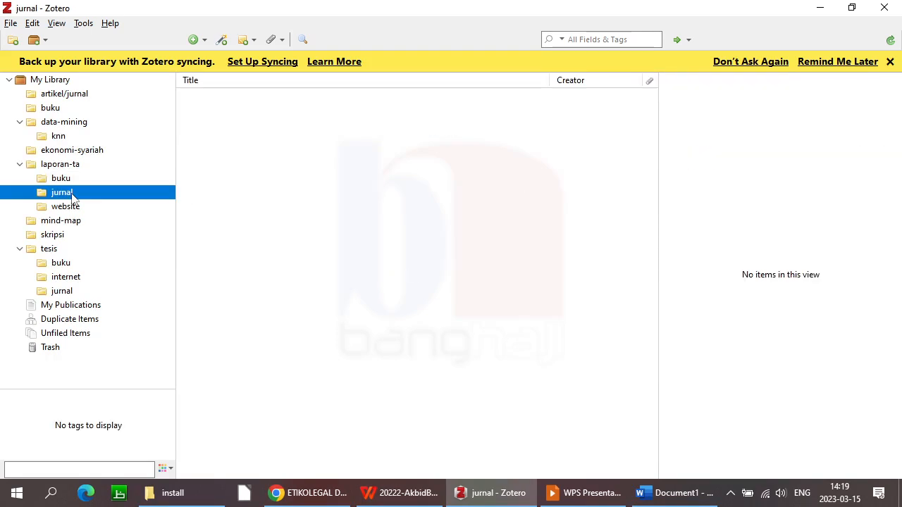
# Open the 'Implementasi Soft Skills dalam Praktik Klinik Kebidanan' Scholar result in a new tab
pyautogui.click(324, 493)
pyautogui.click(277, 17)
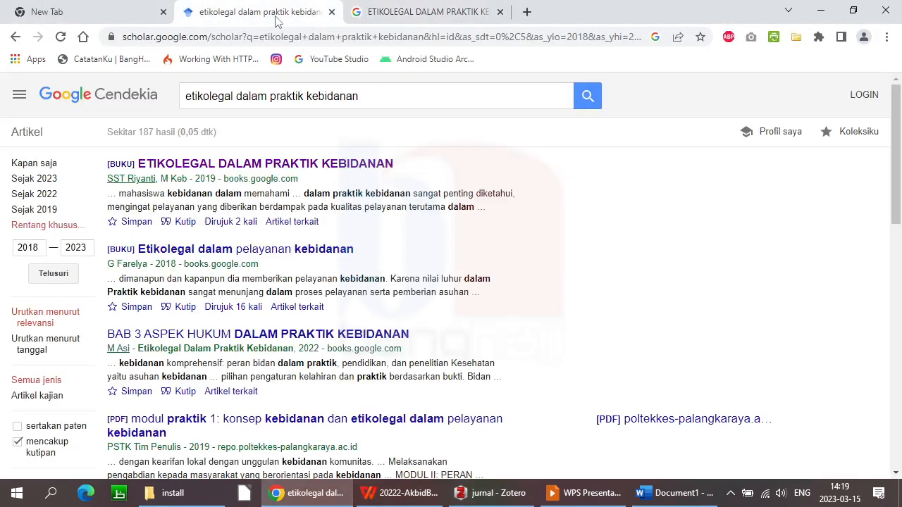
pyautogui.moveTo(896, 161); pyautogui.dragTo(886, 372)
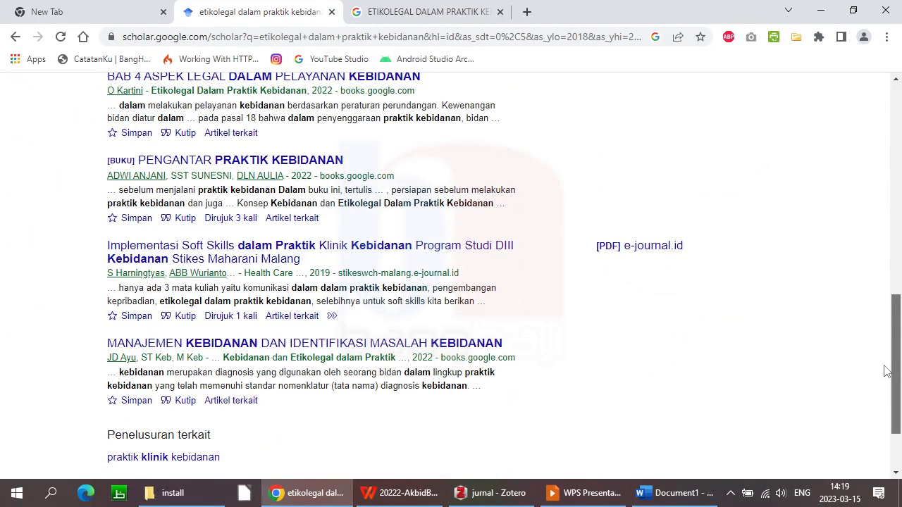
pyautogui.moveTo(886, 372); pyautogui.dragTo(887, 372)
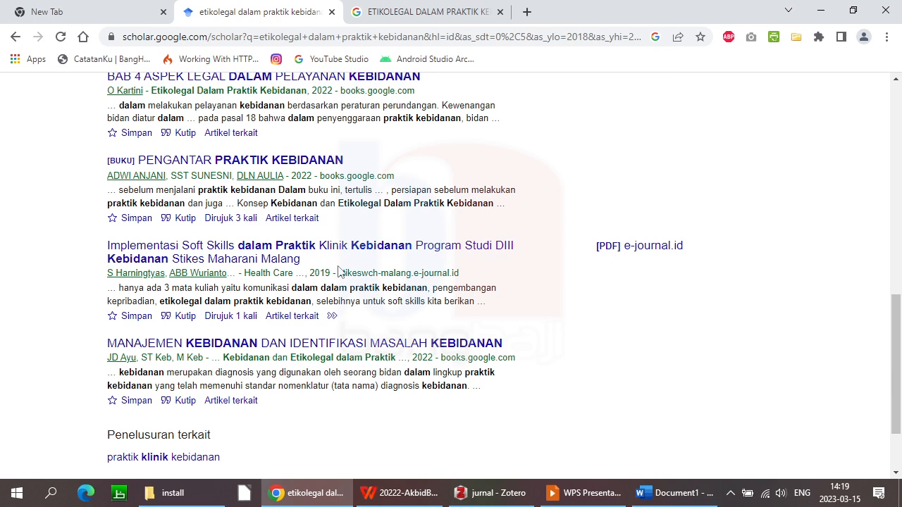
pyautogui.rightClick(283, 249)
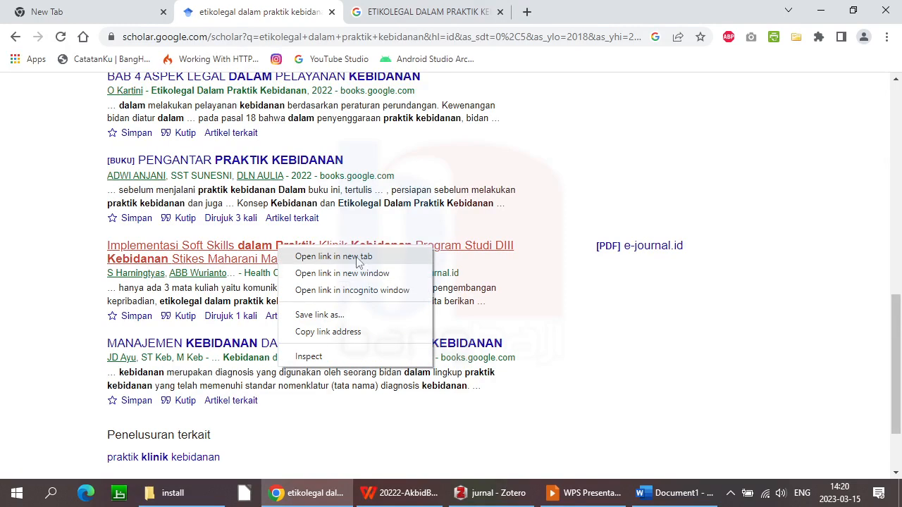
pyautogui.click(358, 257)
# Save the 'Implementasi Soft Skills…' Jurnal Health Care Media article with its PDF to the jurnal collection
pyautogui.click(600, 14)
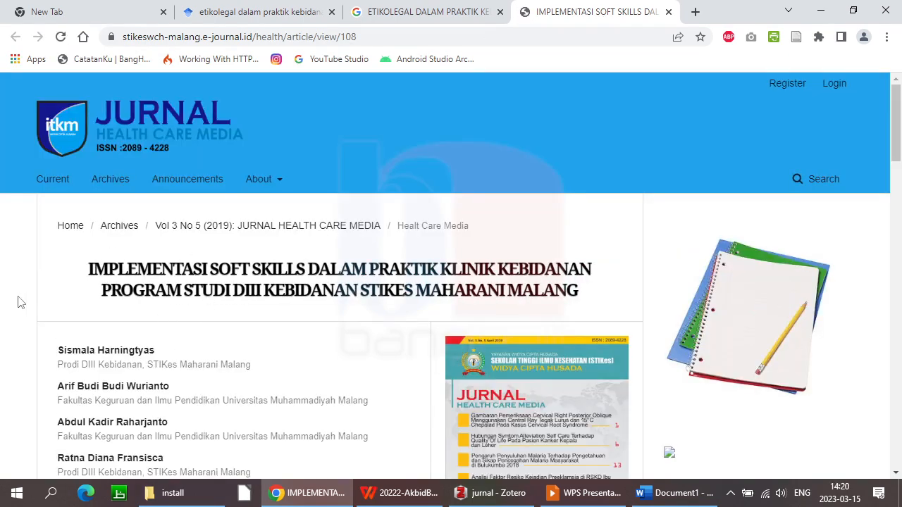
pyautogui.scroll(-2, 21, 302)
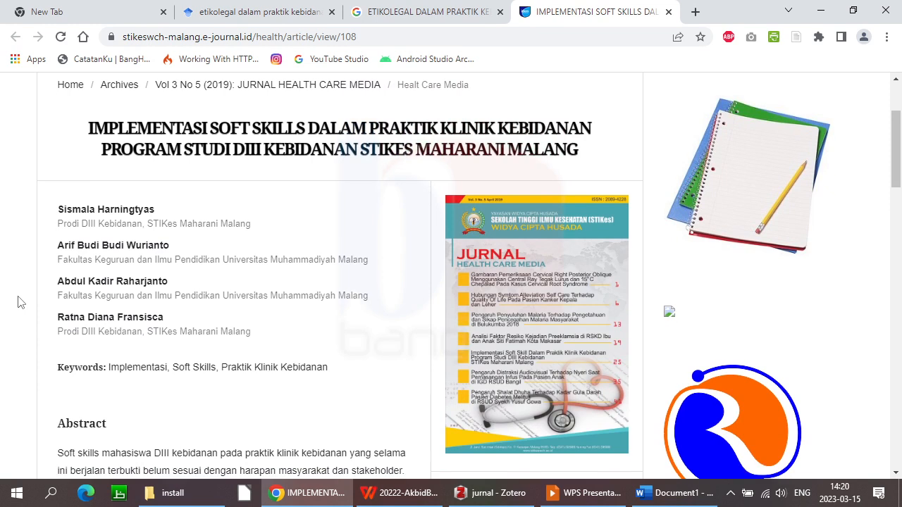
pyautogui.scroll(-1, 21, 303)
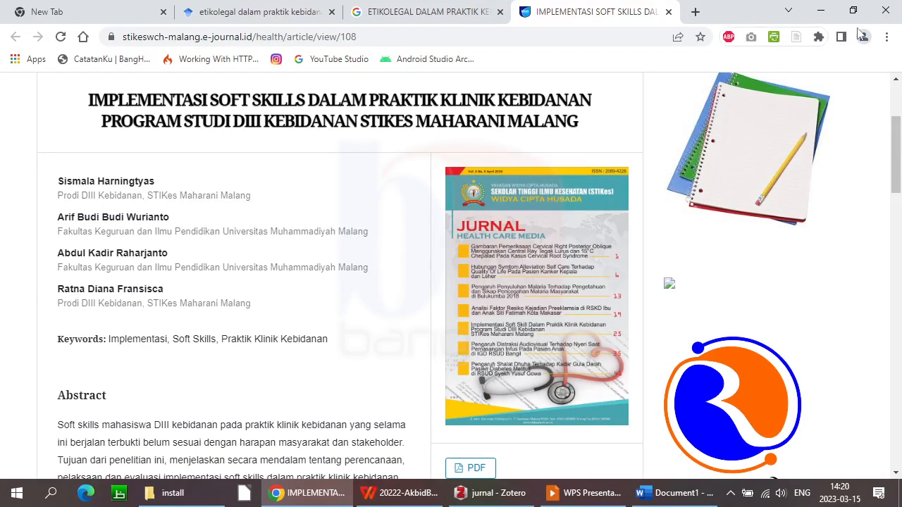
pyautogui.click(797, 39)
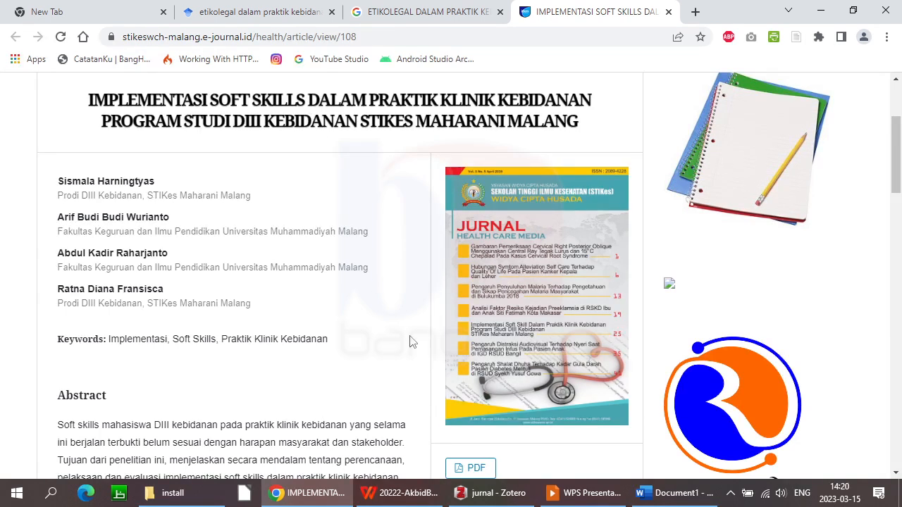
# In Zotero, expand the soft-skills article in laporan-ta › jurnal to reveal its Full Text PDF
pyautogui.click(498, 503)
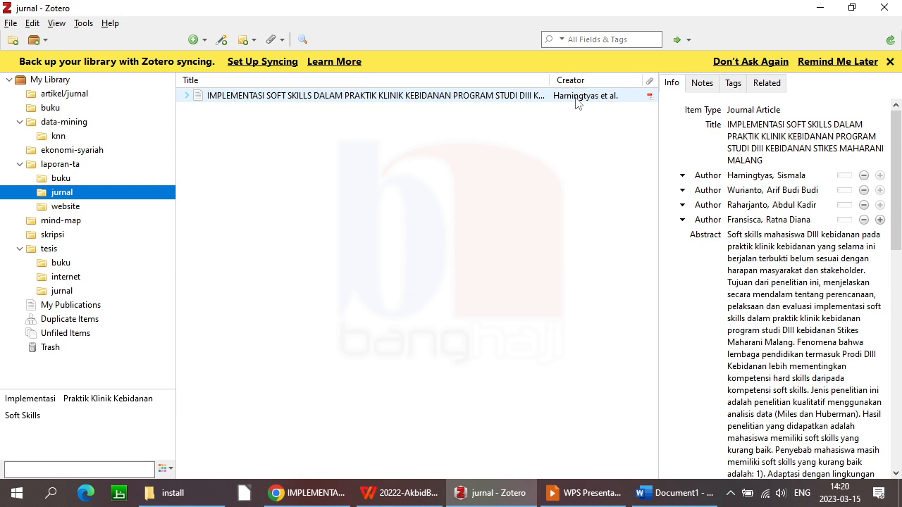
pyautogui.click(784, 190)
pyautogui.click(188, 96)
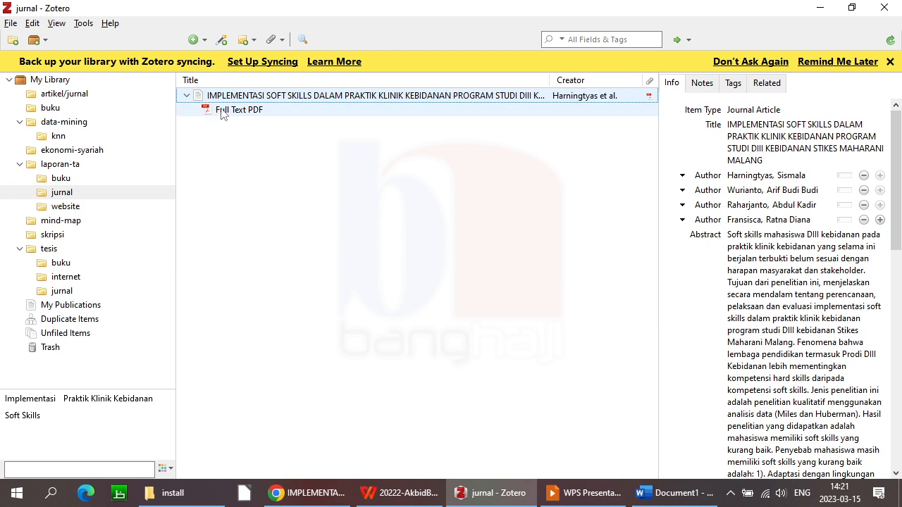
pyautogui.click(188, 96)
pyautogui.click(187, 96)
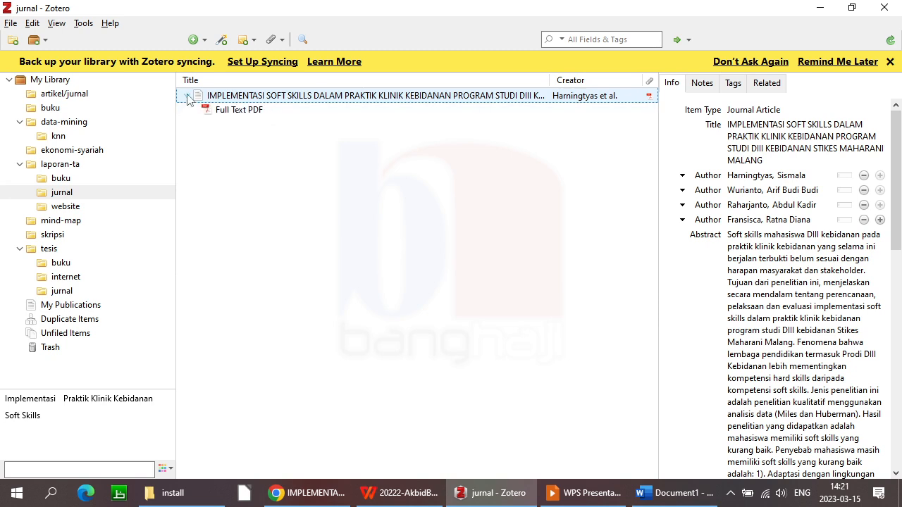
# Open the soft-skills article's Full Text PDF in Zotero's reader
pyautogui.click(240, 111)
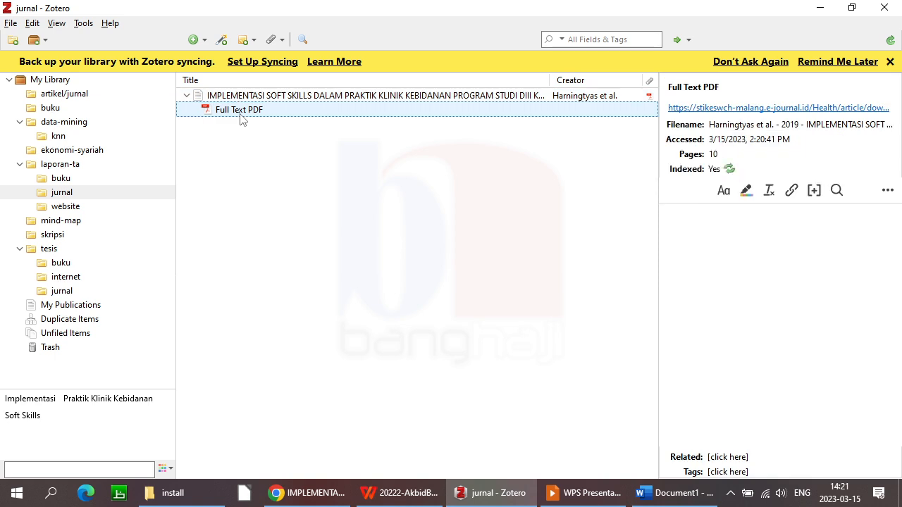
pyautogui.doubleClick(240, 113)
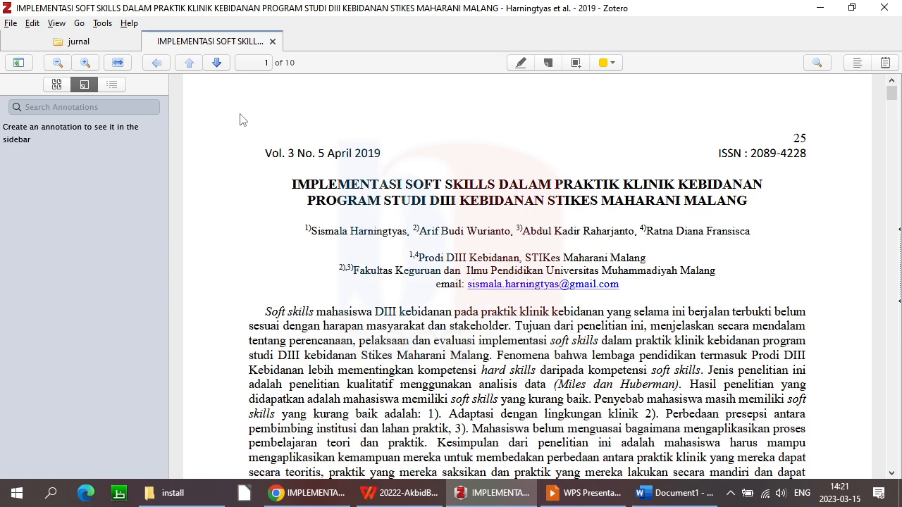
pyautogui.scroll(-10, 240, 120)
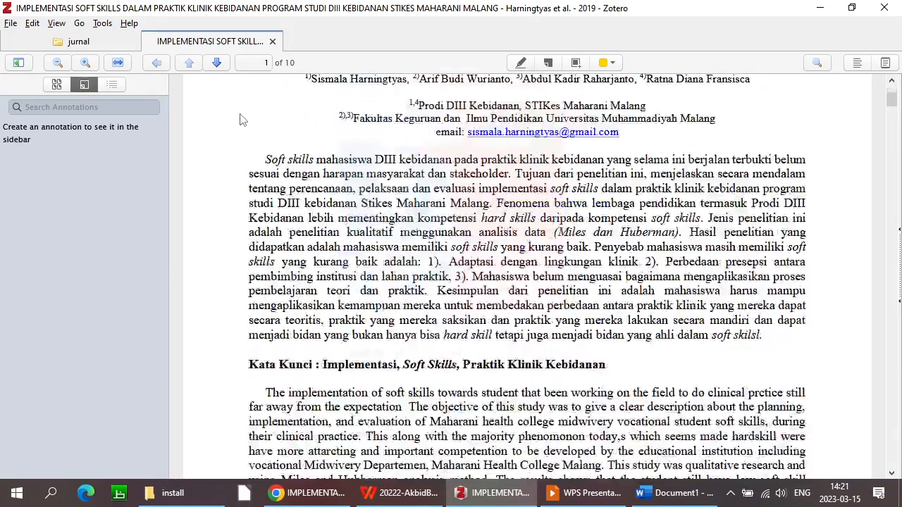
pyautogui.scroll(10, 240, 119)
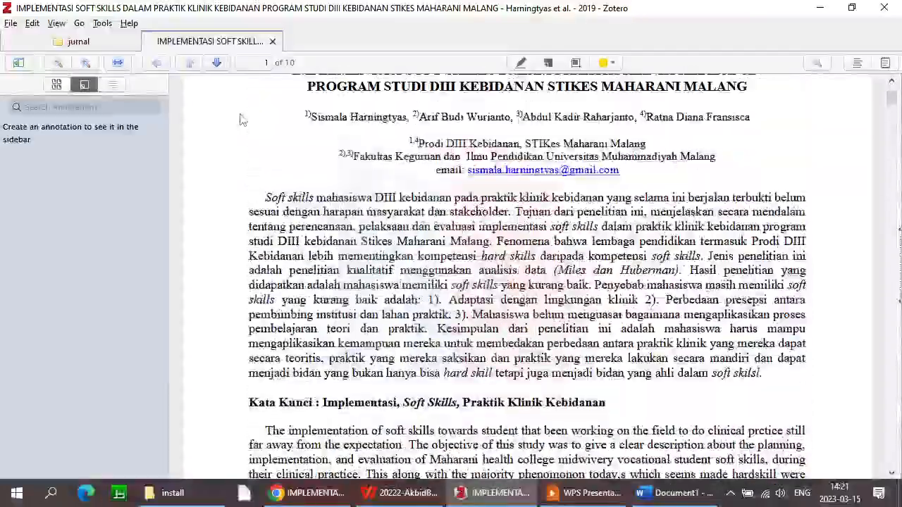
# Highlight a passage of the Indonesian abstract in red as a Page 25 annotation
pyautogui.moveTo(386, 226)
pyautogui.mouseDown()
pyautogui.moveTo(527, 273)
pyautogui.moveTo(552, 270)
pyautogui.mouseUp()
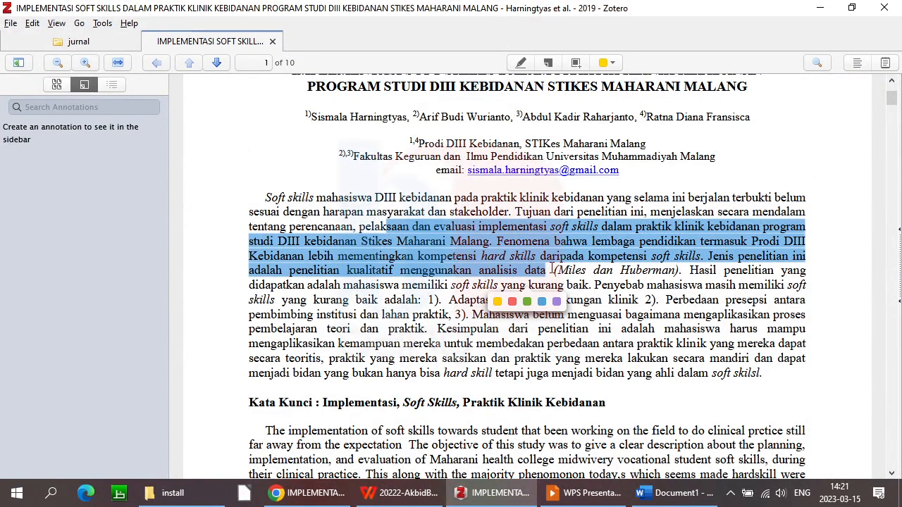
pyautogui.click(512, 302)
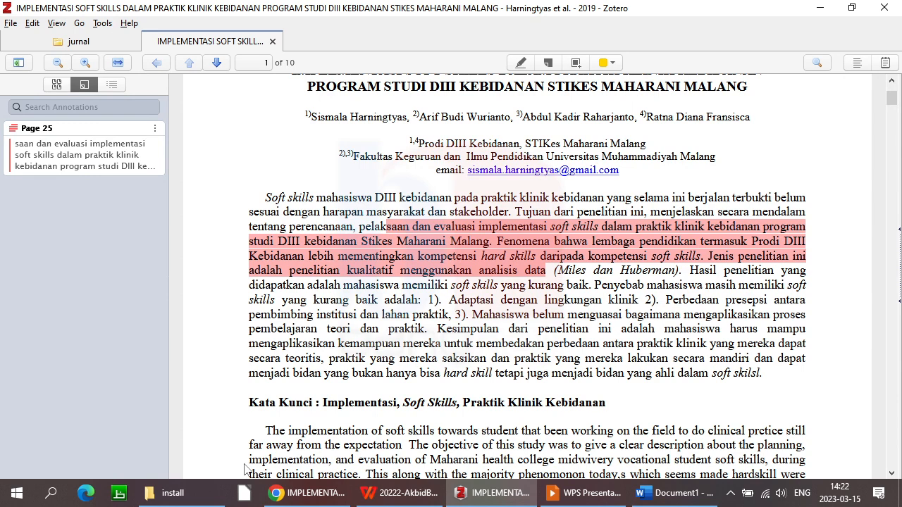
pyautogui.hotkey('alt', 'Tab')
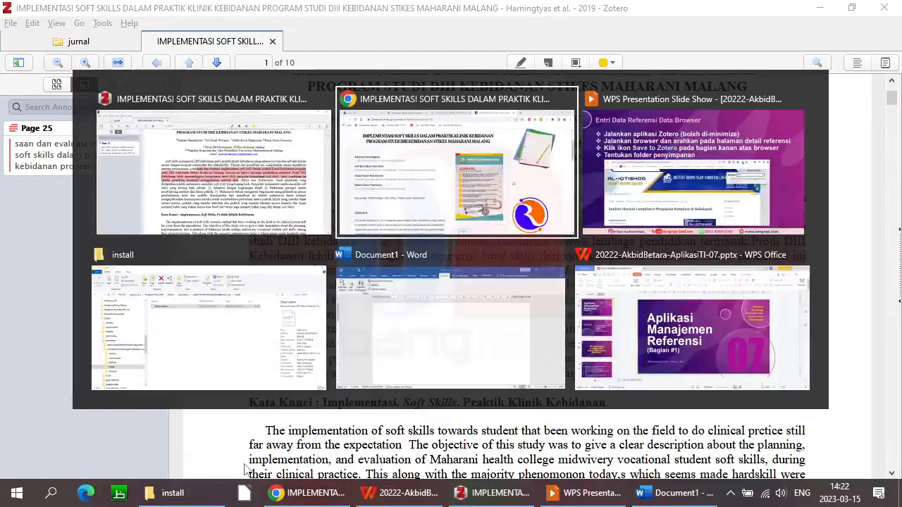
# Show the empty laporan-ta › website collection in Zotero's library view, then return to Chrome
pyautogui.hotkey('alt', 'Tab')
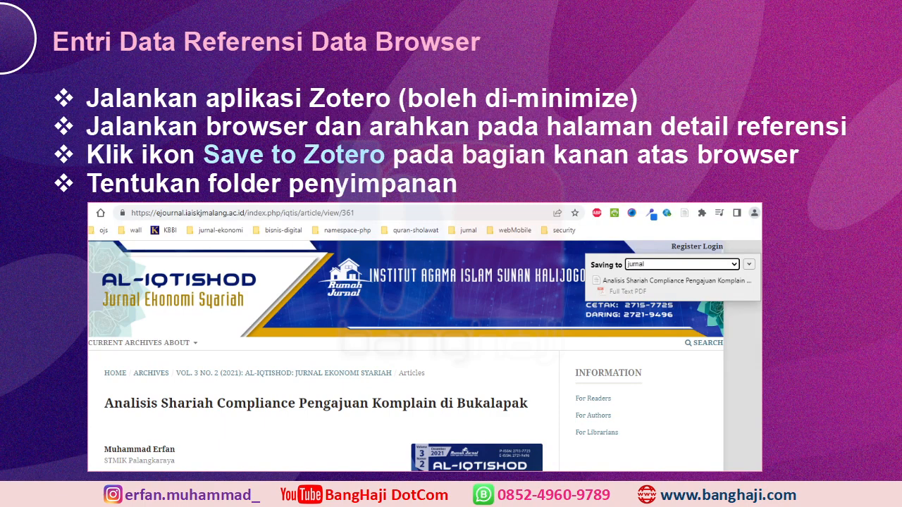
pyautogui.hotkey('alt', 'Tab')
pyautogui.hotkey('alt', 'Tab')
pyautogui.hotkey('alt', 'Tab')
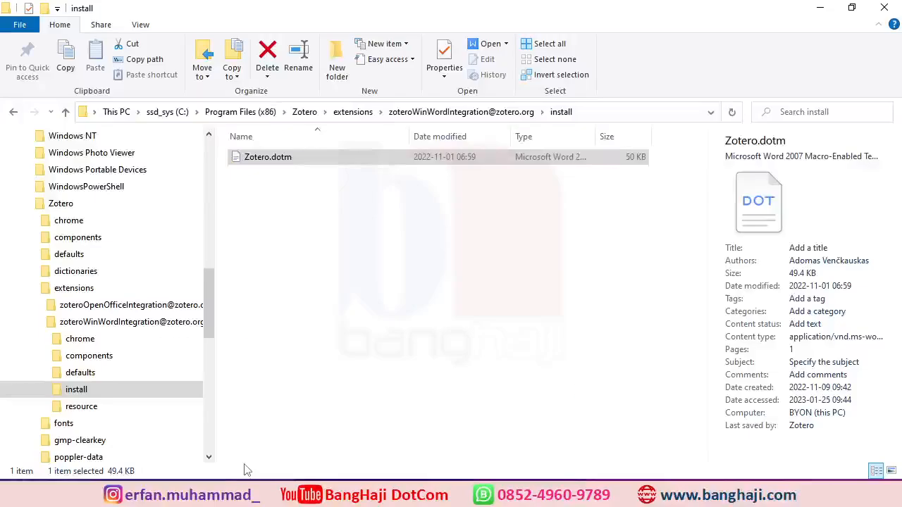
pyautogui.click(485, 493)
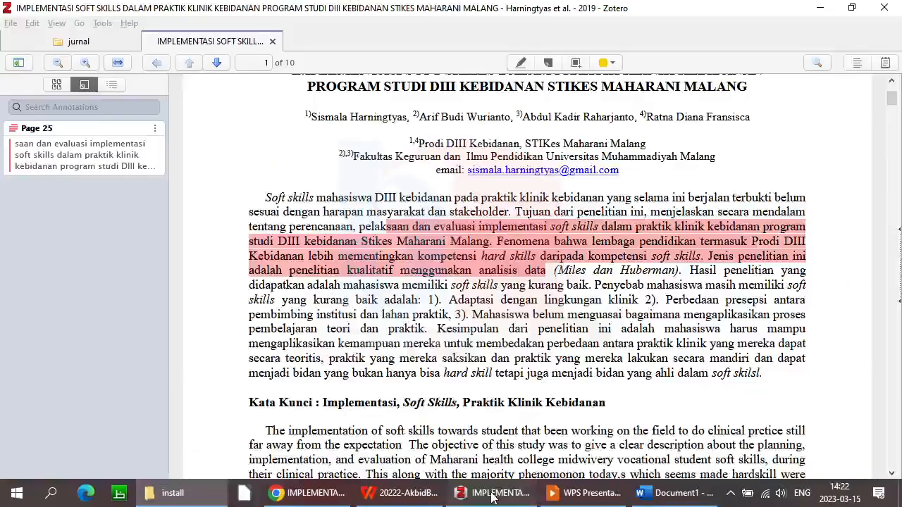
pyautogui.click(62, 44)
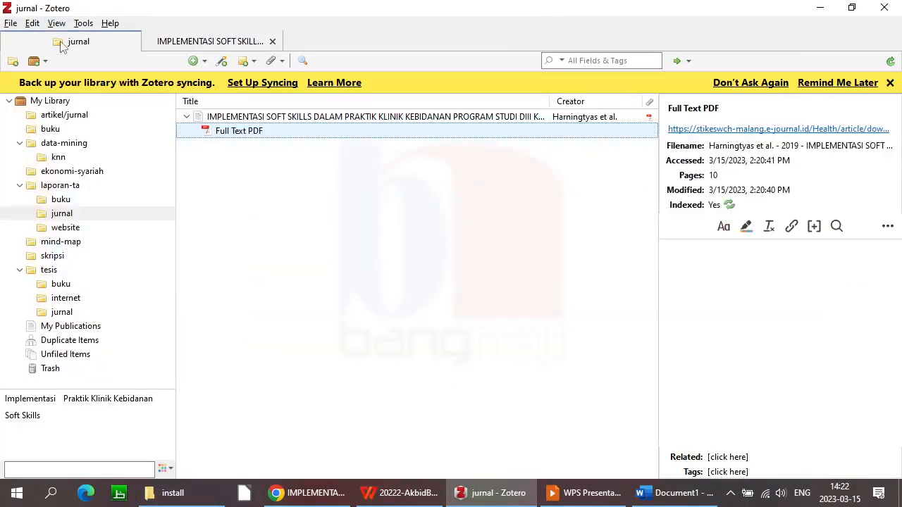
pyautogui.click(74, 231)
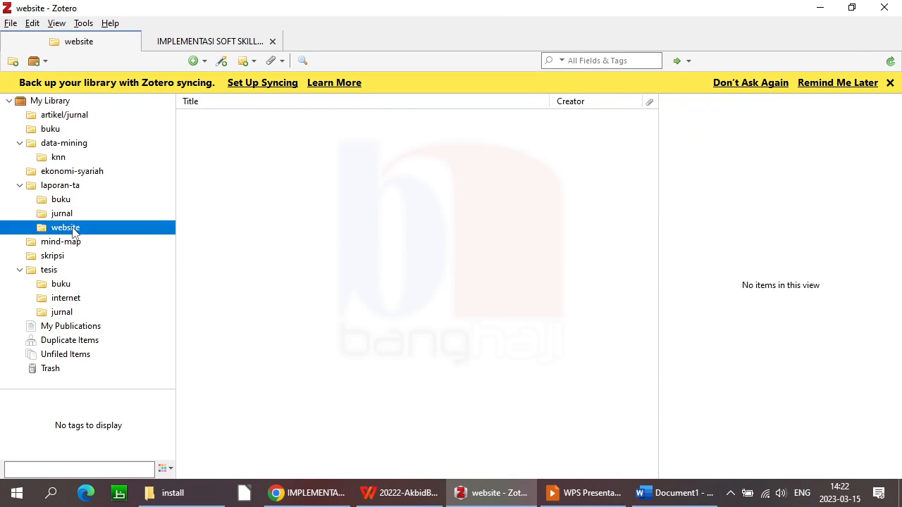
pyautogui.hotkey('alt', 'Tab')
pyautogui.hotkey('alt', 'Tab')
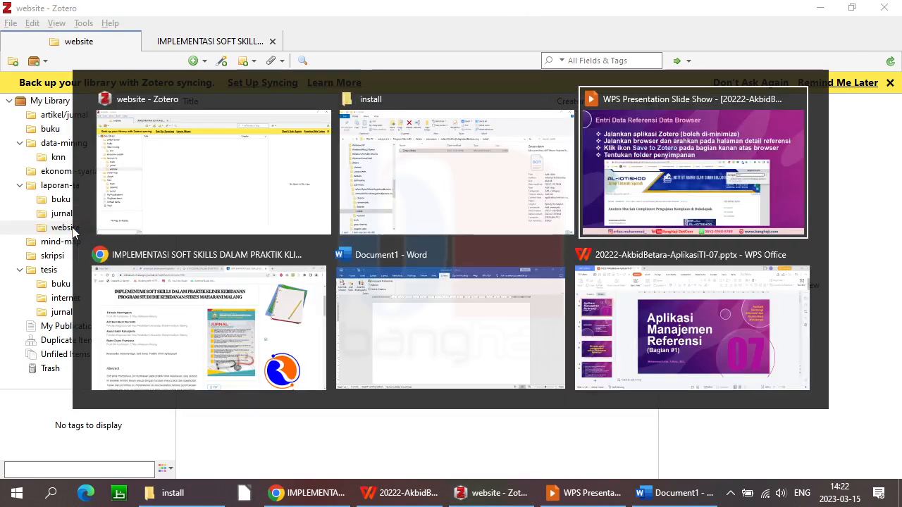
pyautogui.hotkey('alt', 'Tab')
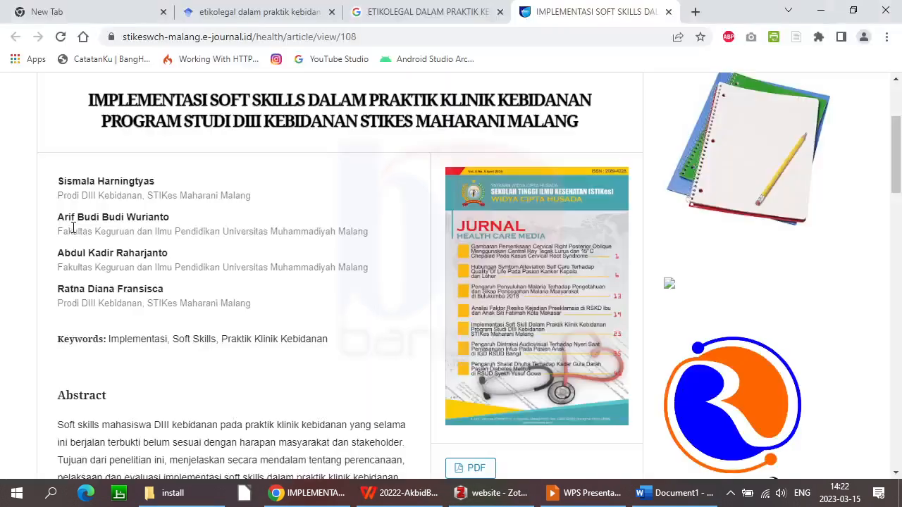
# Search Google for 'kemenkes' in a new tab and open the Kementerian Kesehatan (kemkes.go.id) homepage
pyautogui.click(702, 12)
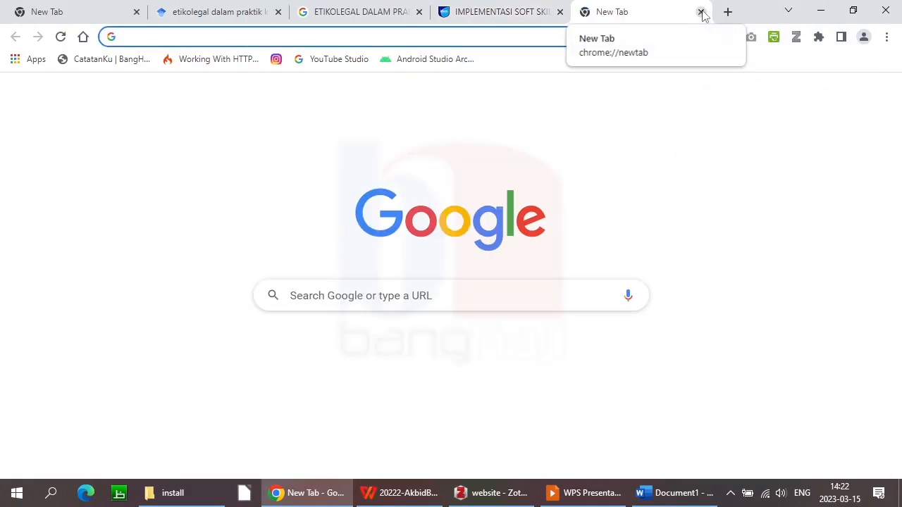
pyautogui.write('kemenkes')
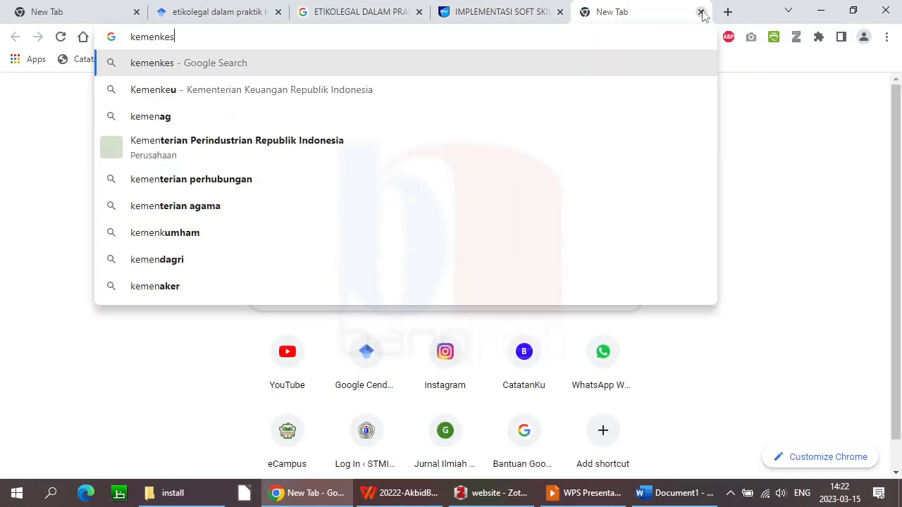
pyautogui.write('.go.id')
pyautogui.press('Return')
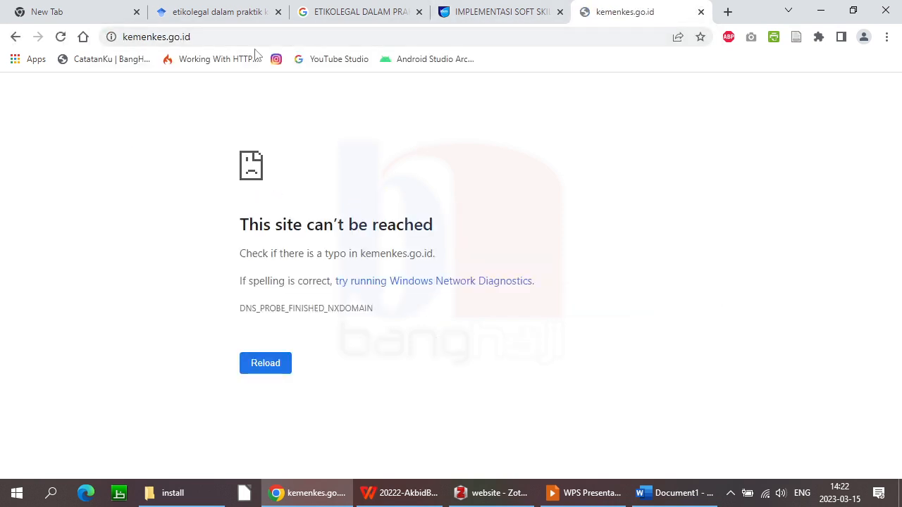
pyautogui.moveTo(167, 37); pyautogui.dragTo(315, 34)
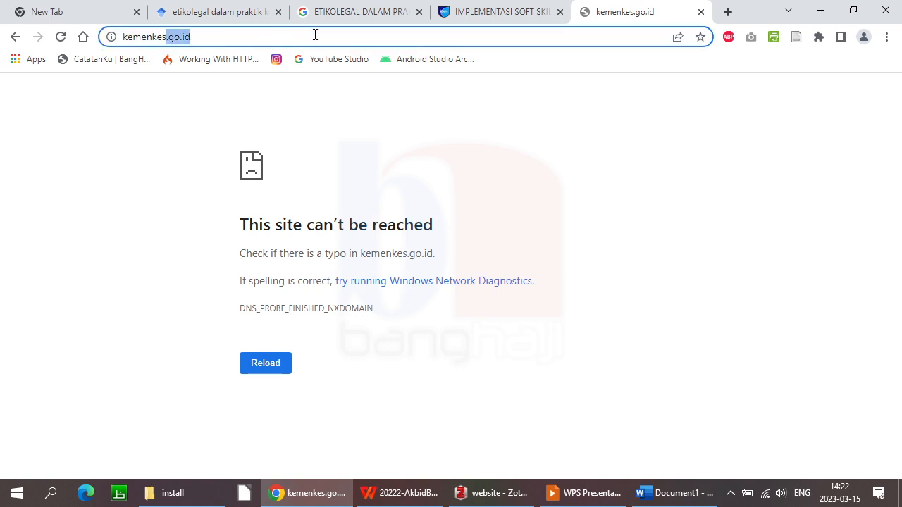
pyautogui.press('BackSpace')
pyautogui.press('Return')
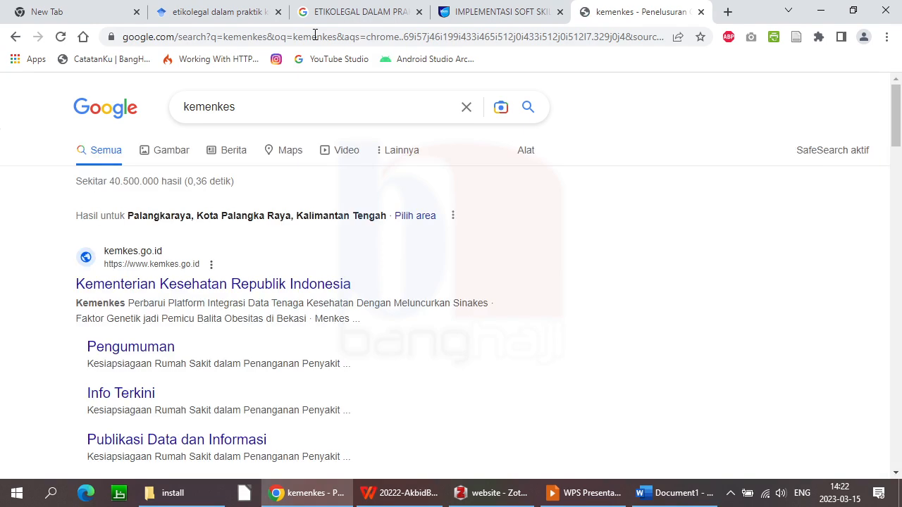
pyautogui.click(149, 286)
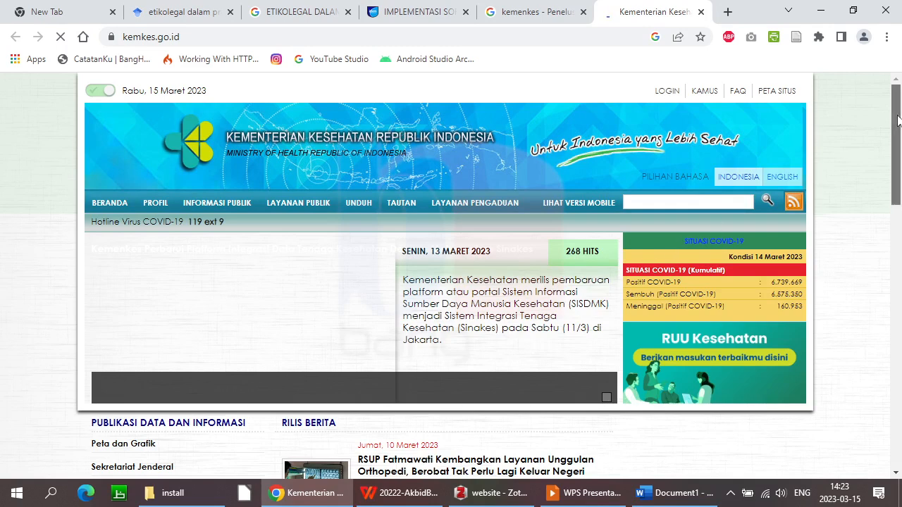
# Open the Kemenkes news article 'RUU Kesehatan Resmi Diberikan Kepada Pemerintah Untuk Dibahas'
pyautogui.moveTo(897, 120); pyautogui.dragTo(900, 213)
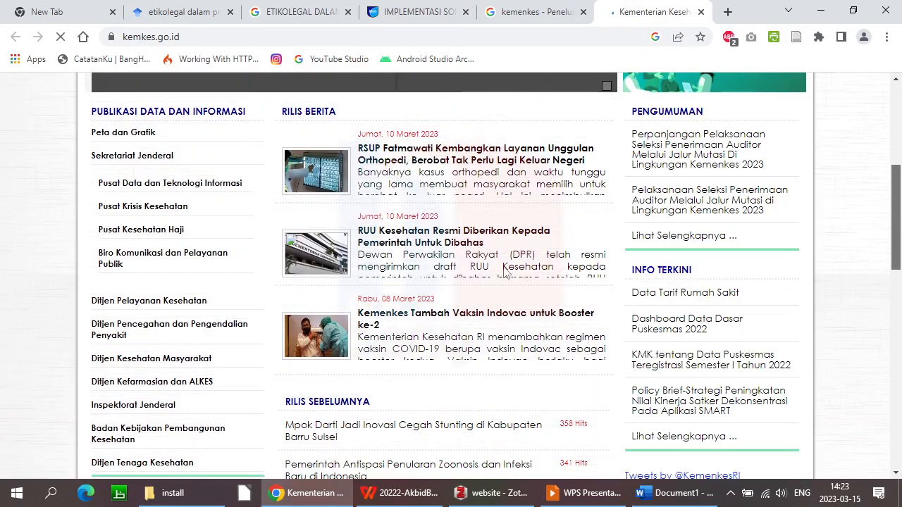
pyautogui.scroll(-1, 451, 246)
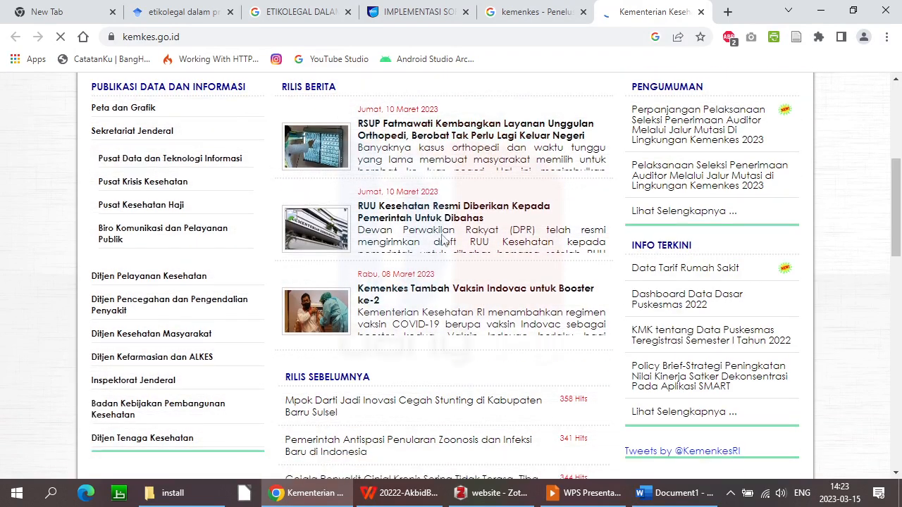
pyautogui.click(410, 212)
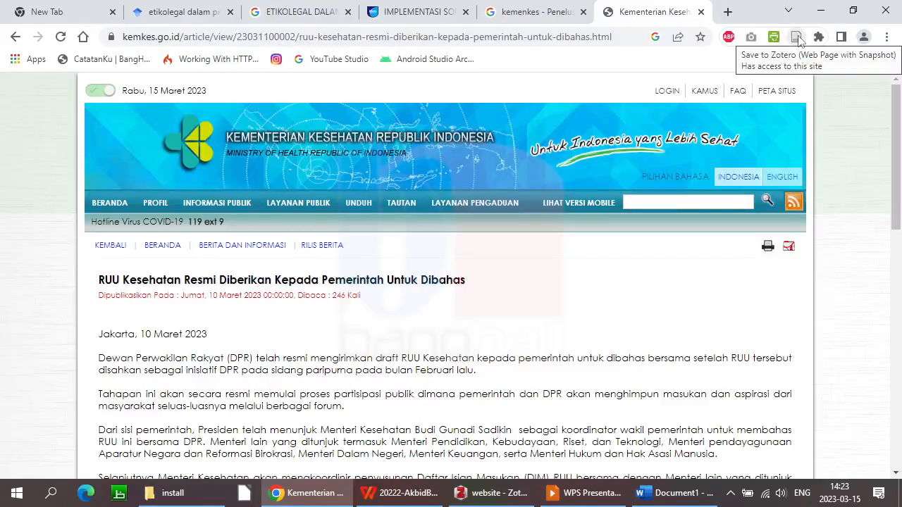
# Save the RUU Kesehatan page to Zotero's website collection and confirm it appears there
pyautogui.click(797, 38)
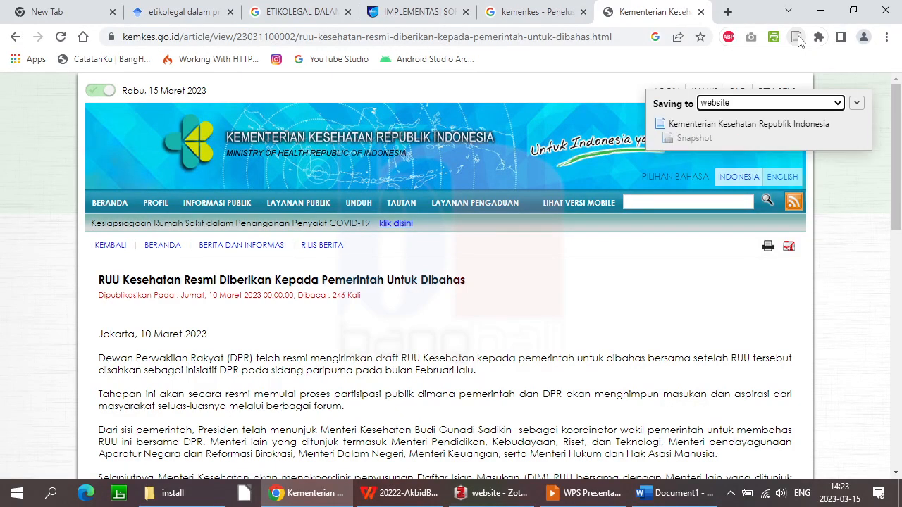
pyautogui.click(484, 491)
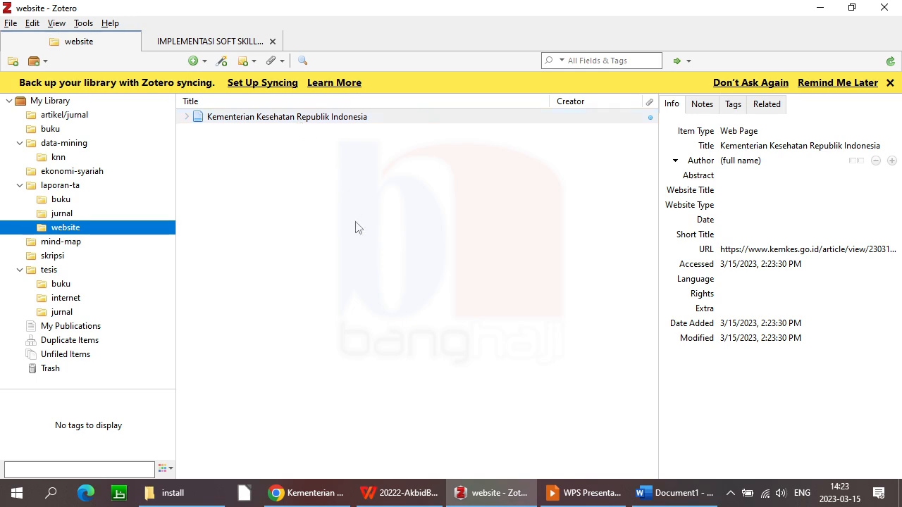
pyautogui.hotkey('alt', 'Tab')
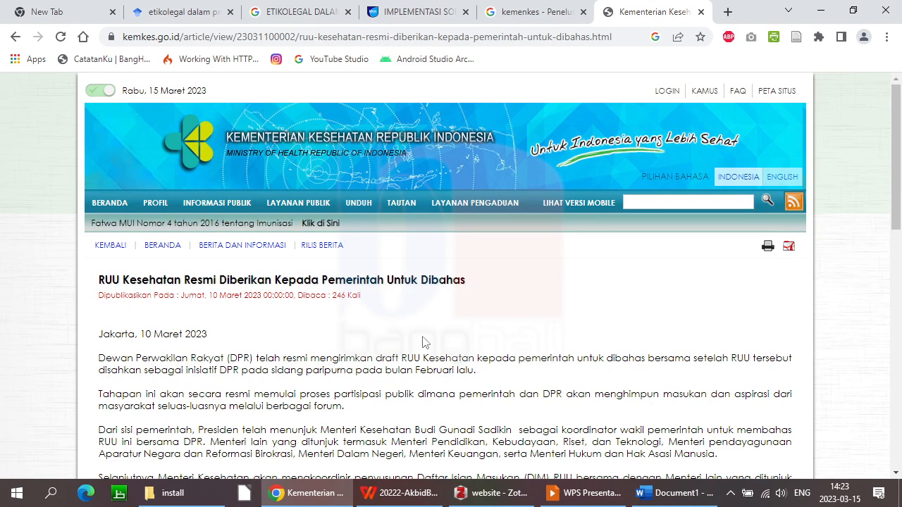
pyautogui.moveTo(298, 203)
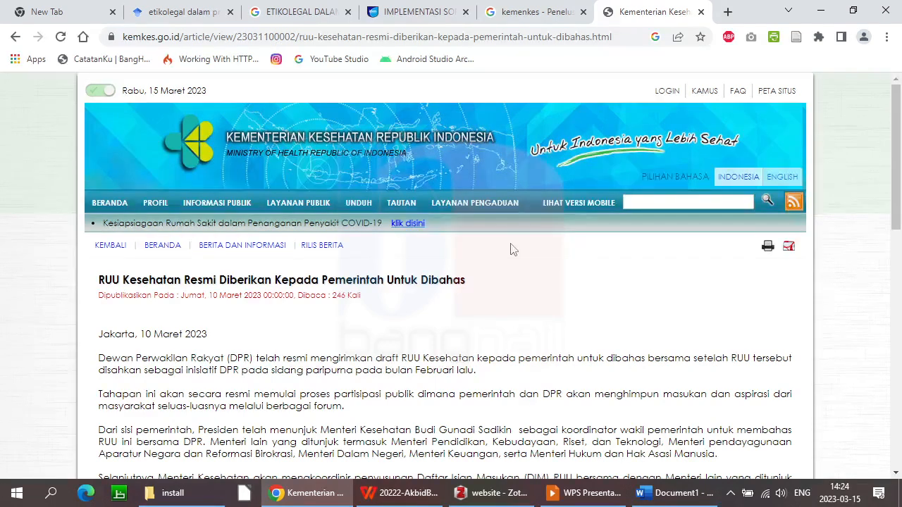
# From page 2 of the Scholar results, open the Unsoed record 'Implementasi Hukum Pelayanan Kesehatan Reproduksi…'
pyautogui.click(178, 12)
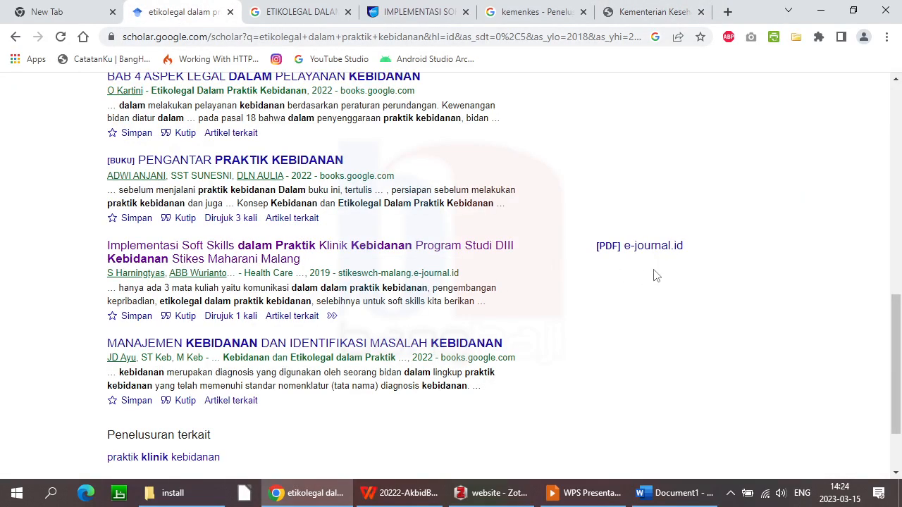
pyautogui.scroll(-1, 899, 350)
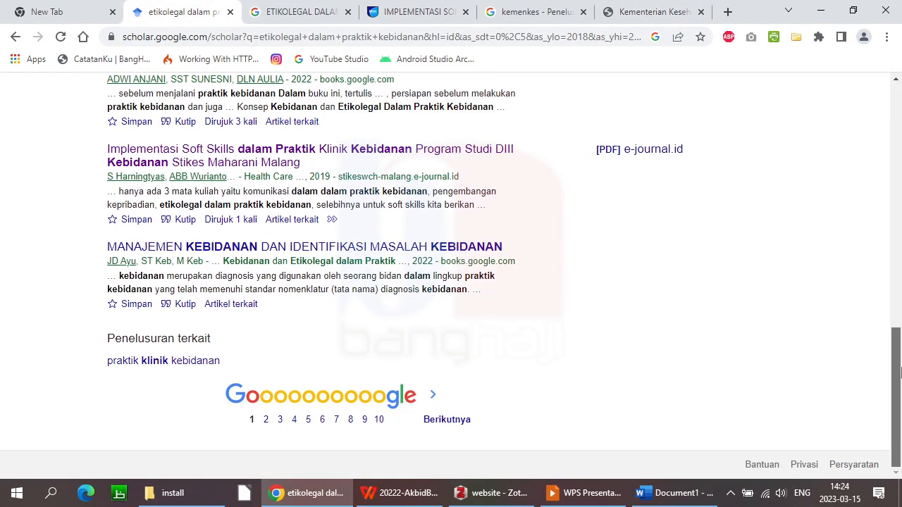
pyautogui.scroll(5, 882, 295)
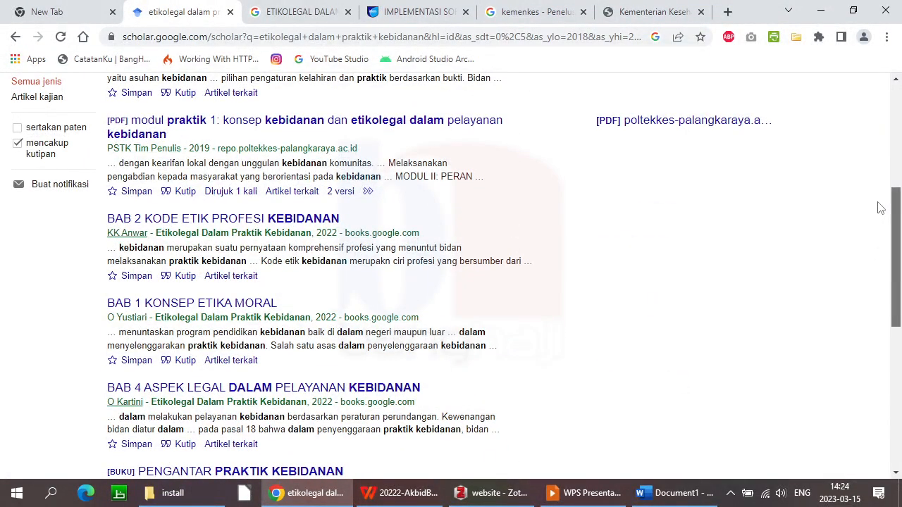
pyautogui.scroll(1, 881, 206)
pyautogui.scroll(-7, 869, 346)
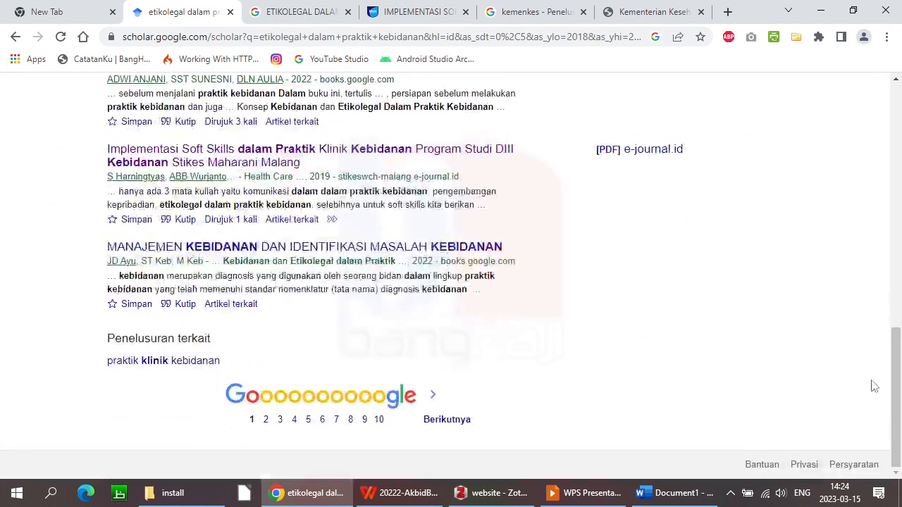
pyautogui.click(446, 420)
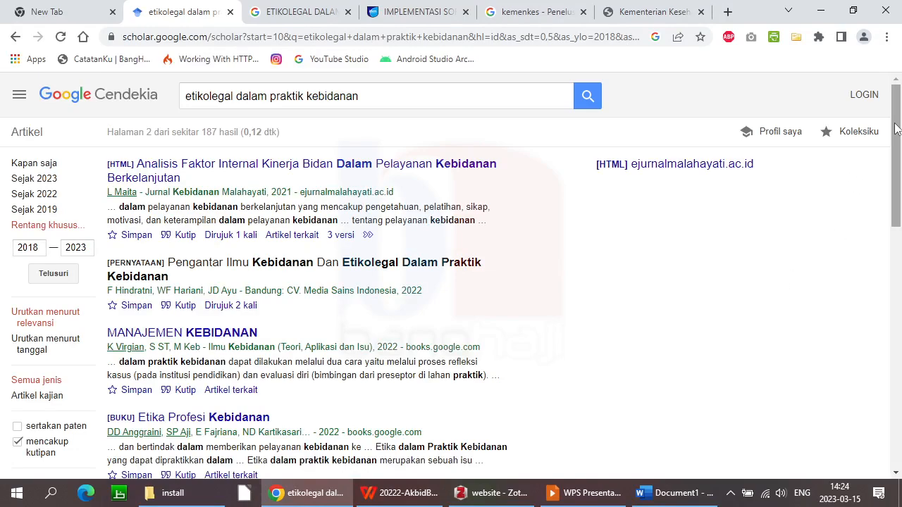
pyautogui.moveTo(898, 130); pyautogui.dragTo(900, 336)
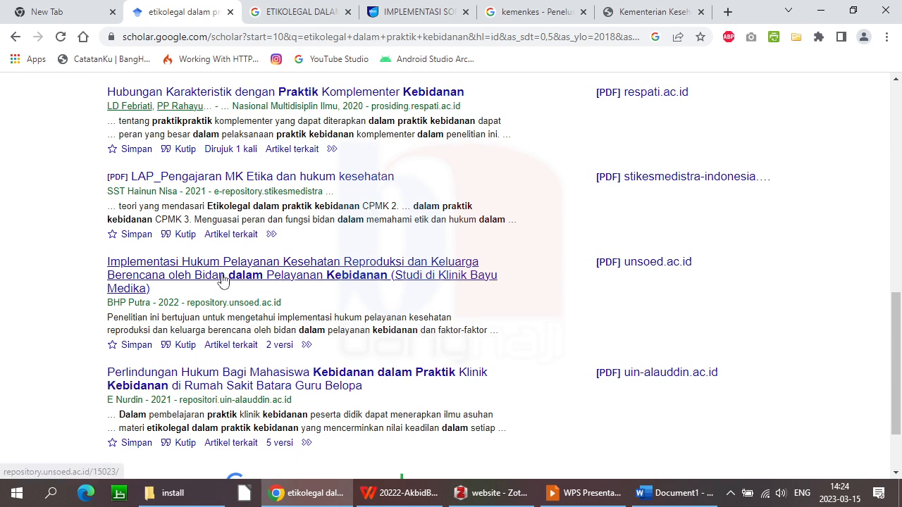
pyautogui.click(253, 278)
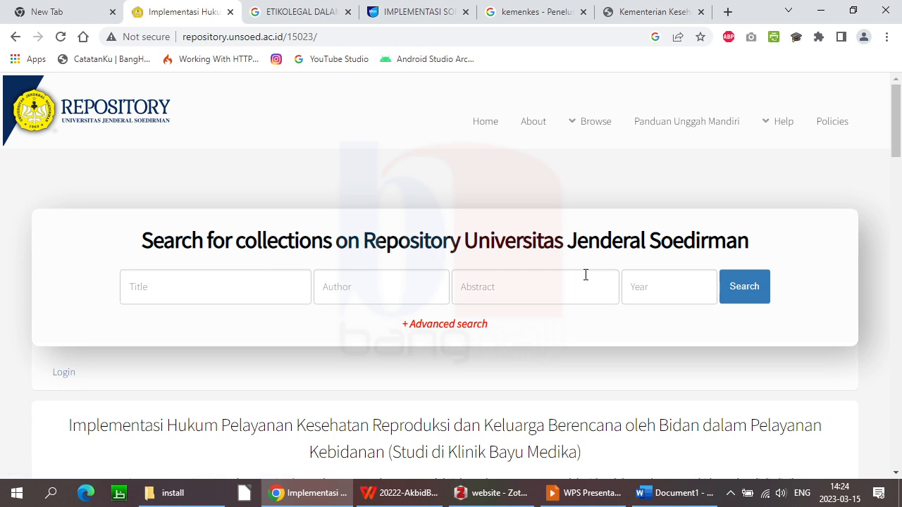
# Target laporan-ta › jurnal, then save the Unsoed thesis with its Full Text PDF there
pyautogui.moveTo(895, 134); pyautogui.dragTo(900, 99)
pyautogui.click(470, 496)
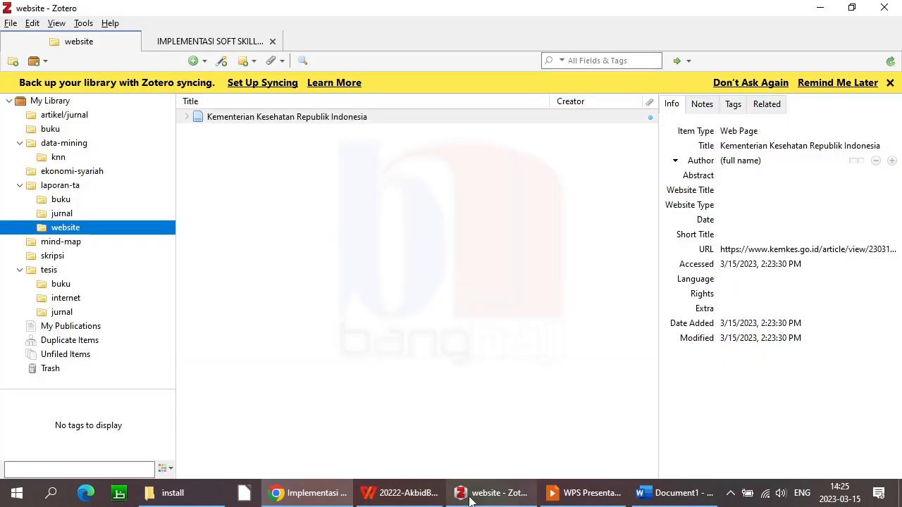
pyautogui.click(70, 215)
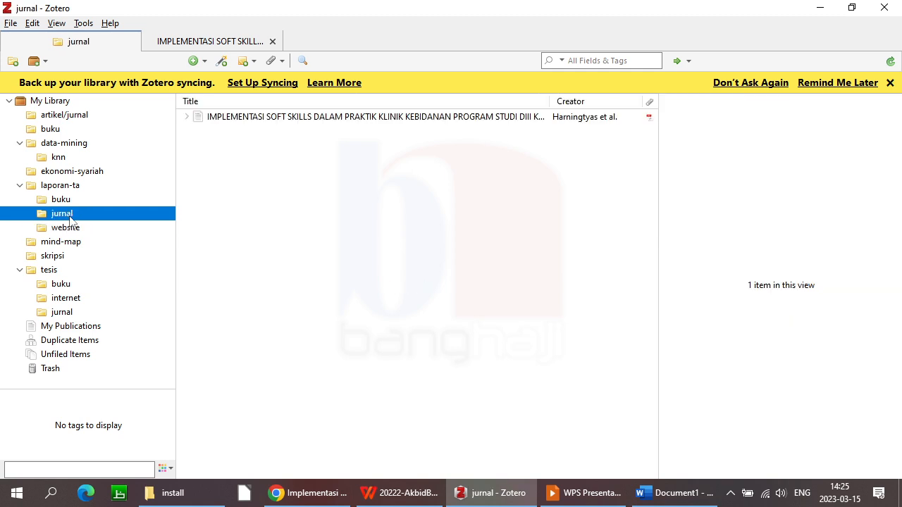
pyautogui.click(299, 496)
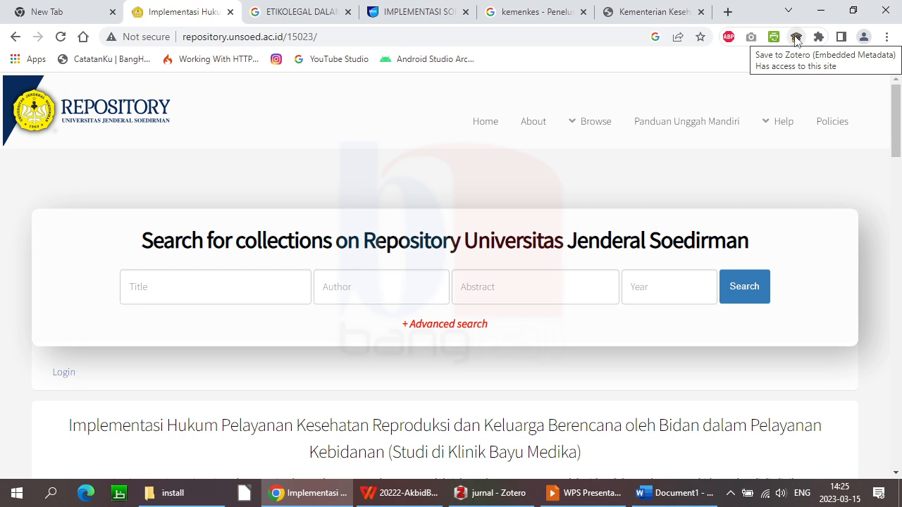
pyautogui.click(795, 38)
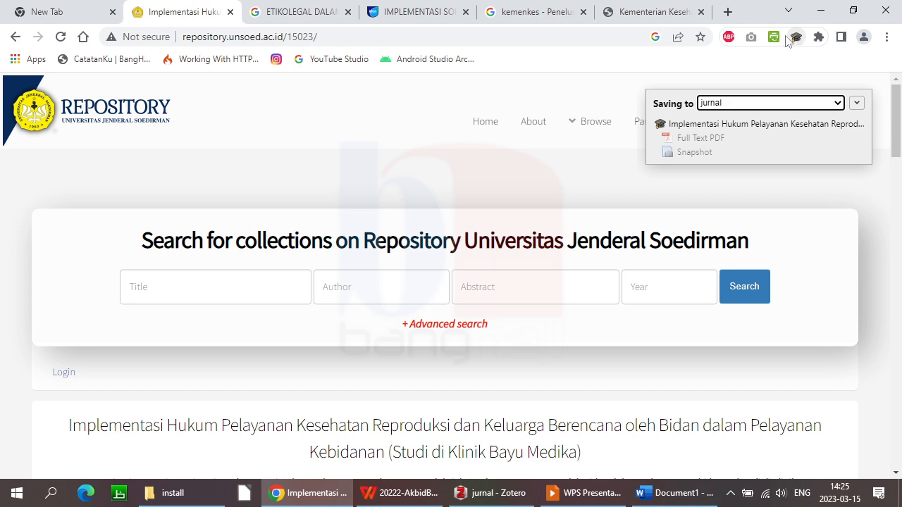
pyautogui.click(486, 494)
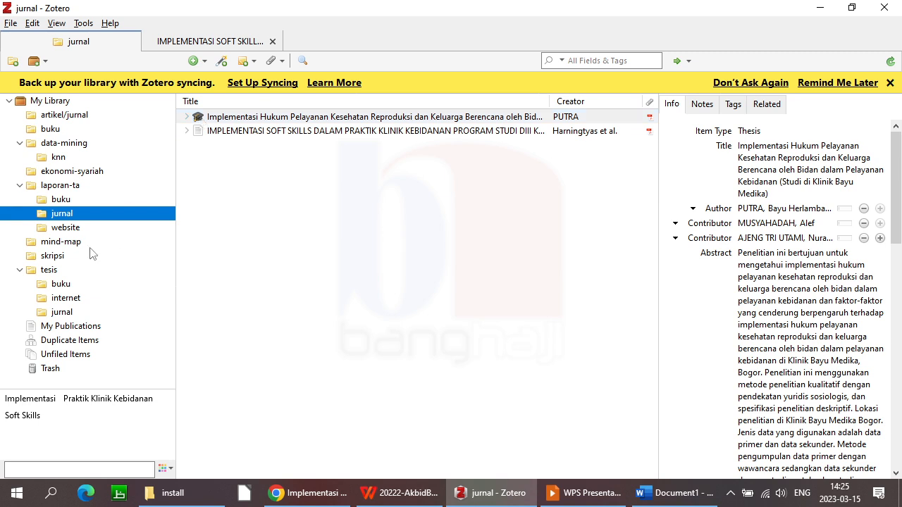
# Review the buku, website and jurnal collections, then advance the slideshow to 'Menambahkan Referensi dengan Pengenal'
pyautogui.click(62, 199)
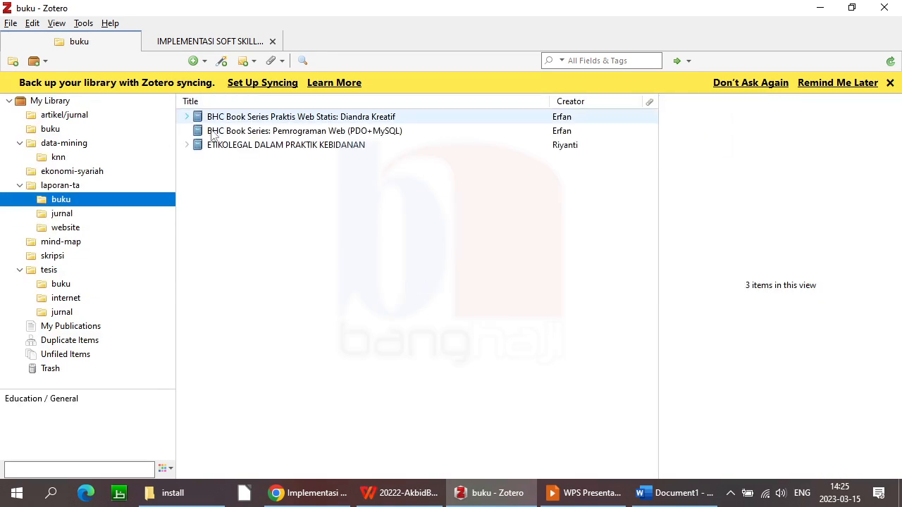
pyautogui.click(67, 230)
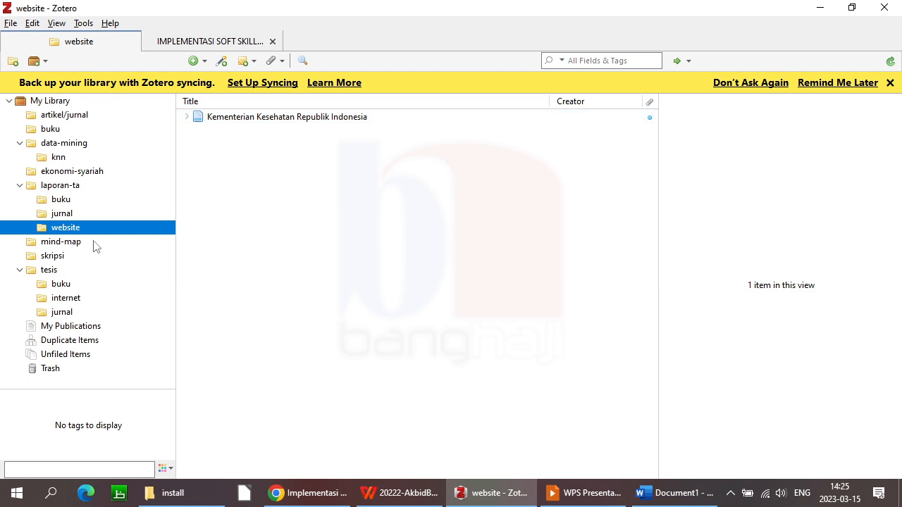
pyautogui.click(71, 214)
pyautogui.click(274, 117)
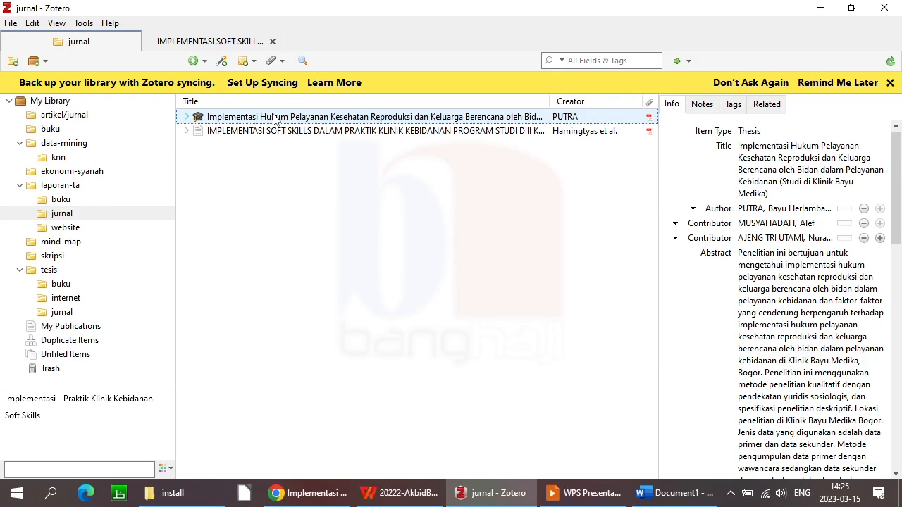
pyautogui.hotkey('alt', 'Tab')
pyautogui.hotkey('alt', 'Tab')
pyautogui.hotkey('alt', 'Tab')
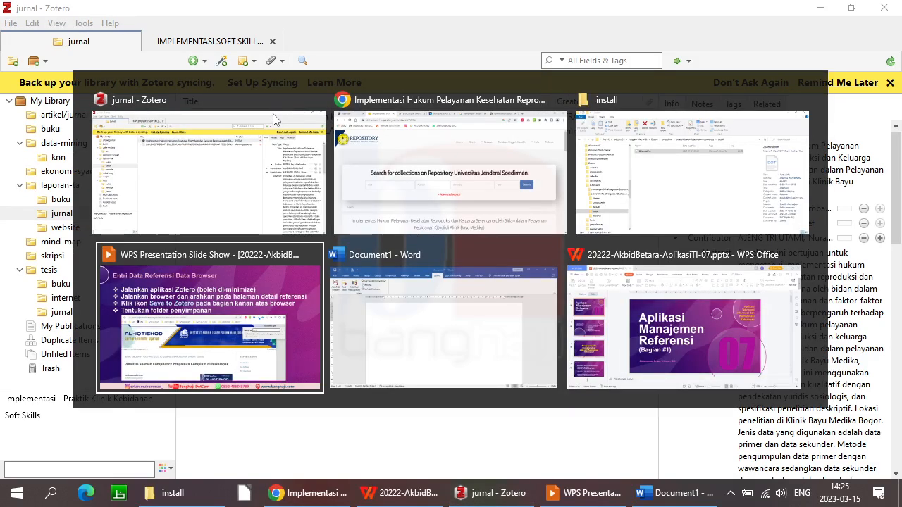
pyautogui.press('Right')
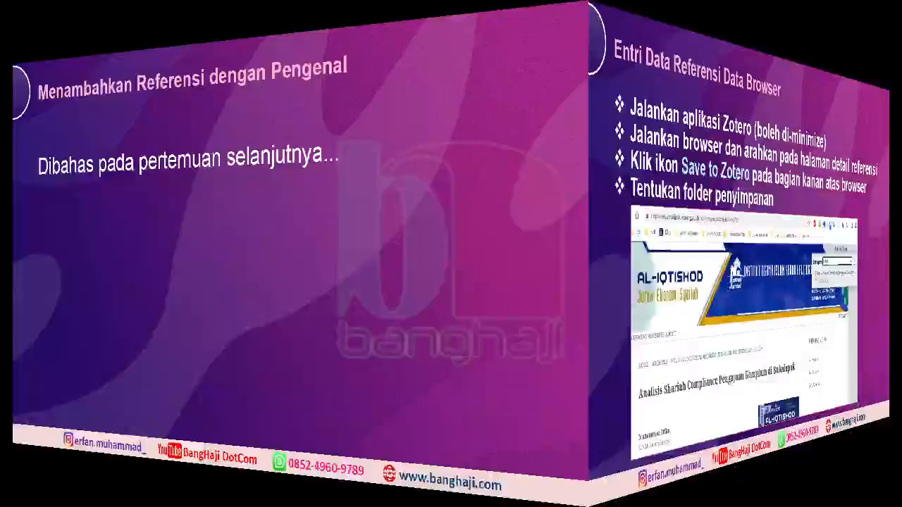